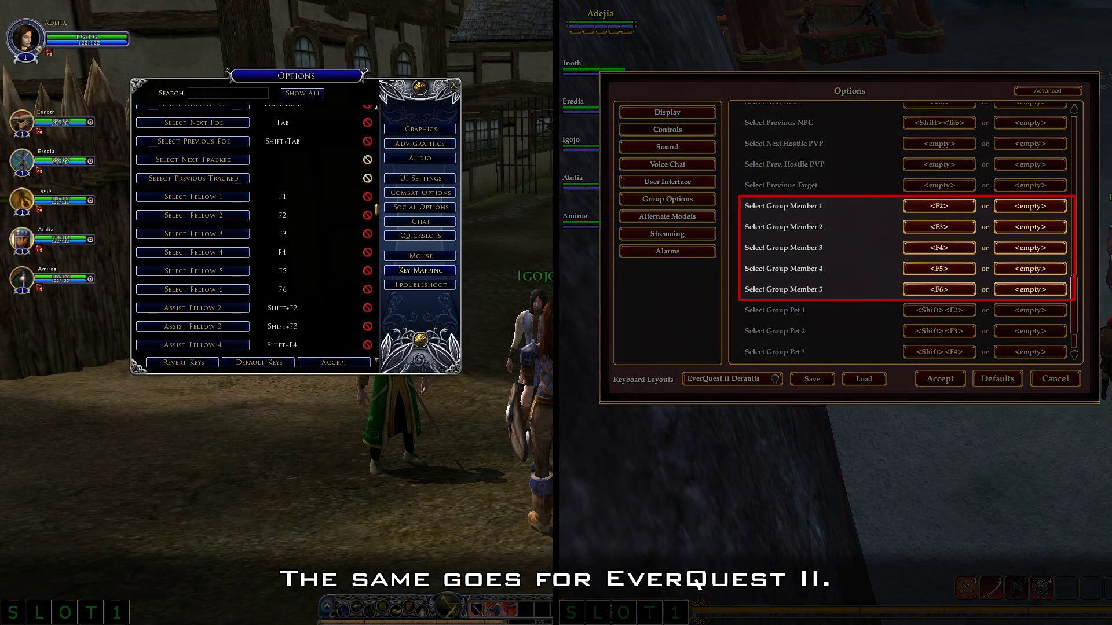
Bind the Assist command to f in the EverQuest II control options and accept the change
scroll(384, 212, "down", 5)
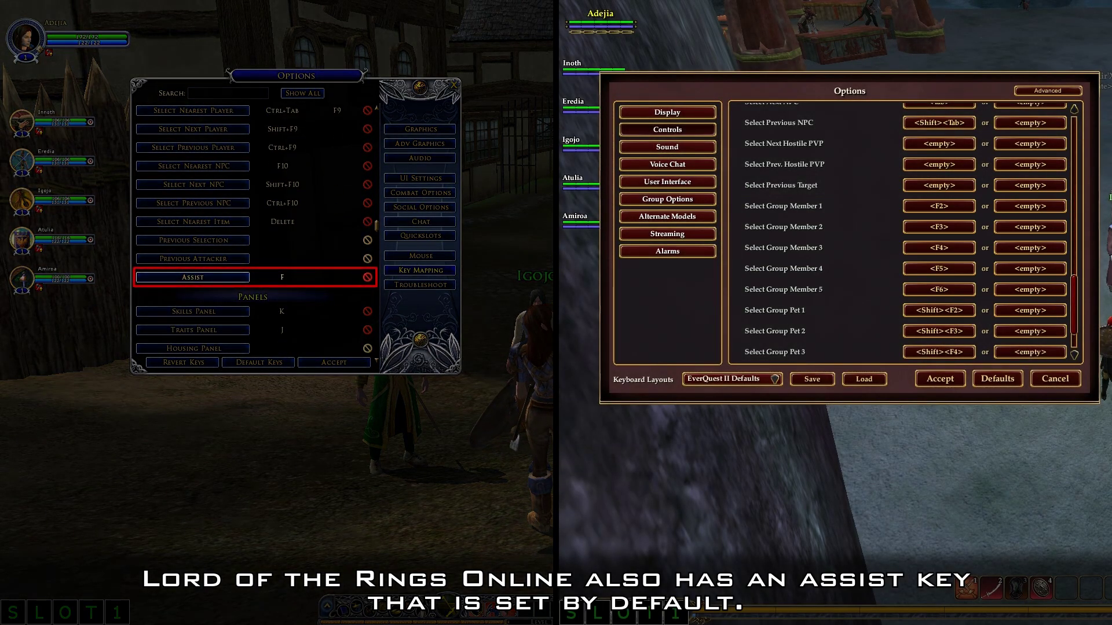
left_click_drag(1078, 311, 1083, 204)
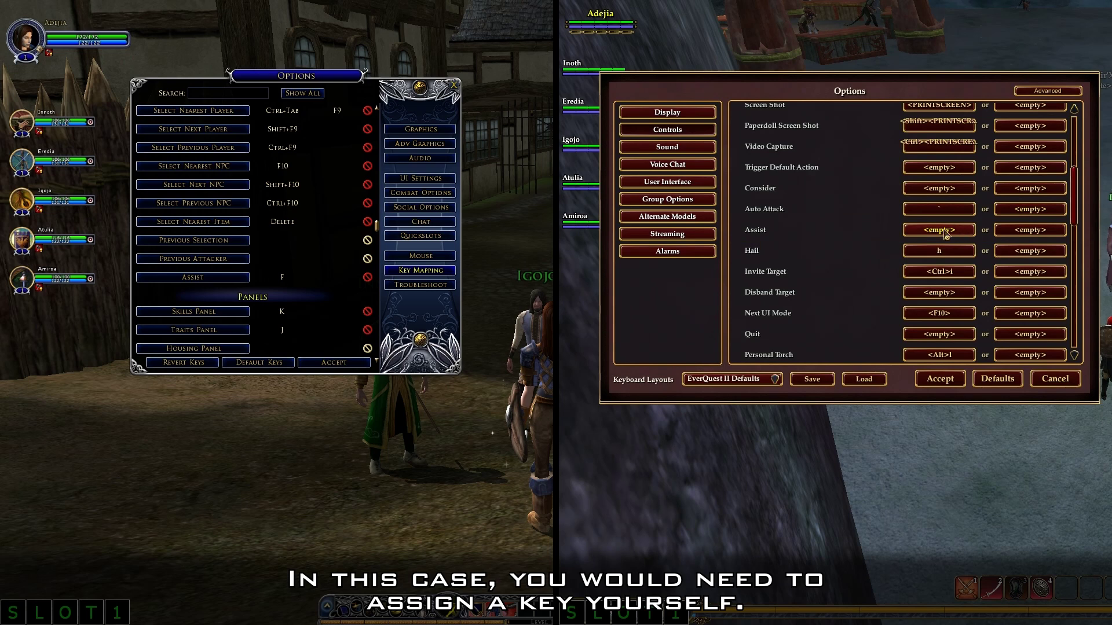
left_click(938, 232)
key("f")
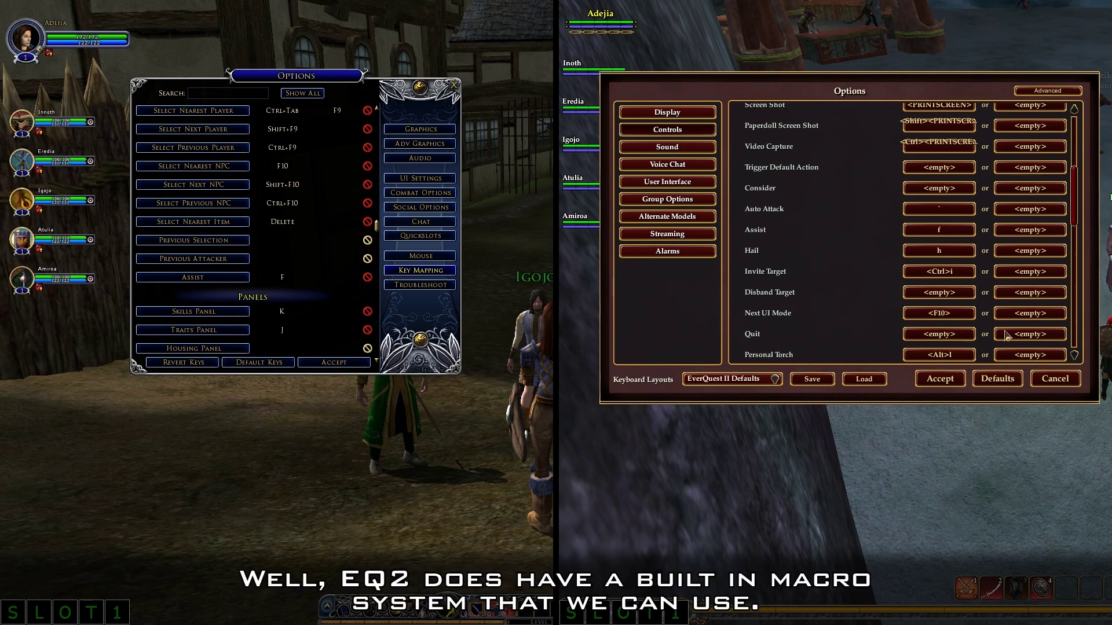
left_click(940, 379)
Create an EverQuest II macro named Follow with the command /follow in the first empty macro slot
key("e")
left_click(640, 90)
left_click(633, 115)
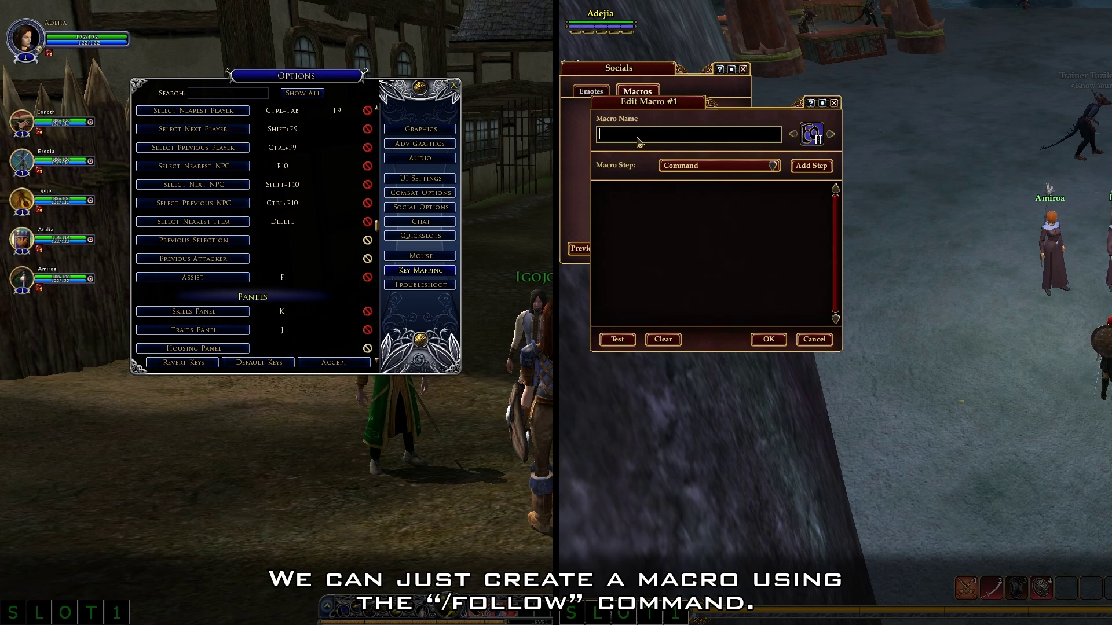
type("Follow")
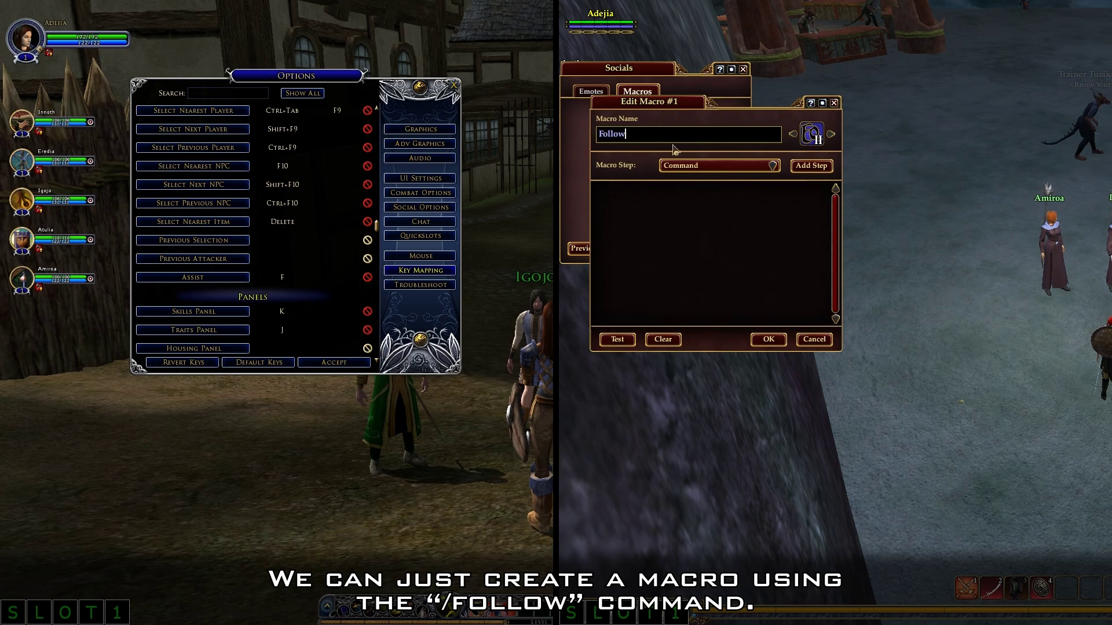
left_click(811, 166)
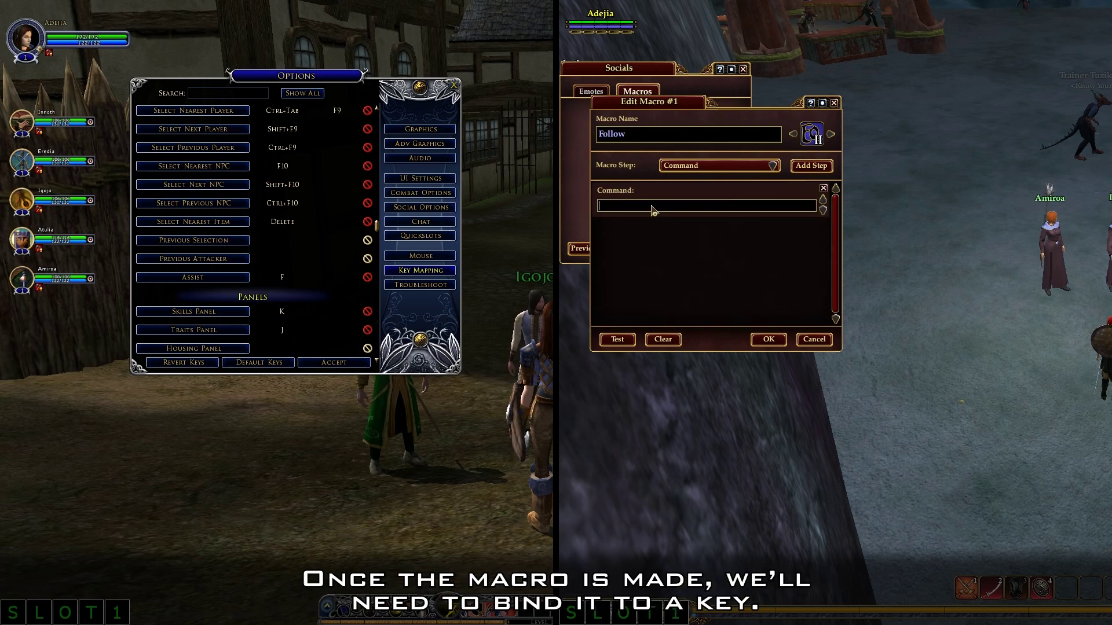
type("/follow")
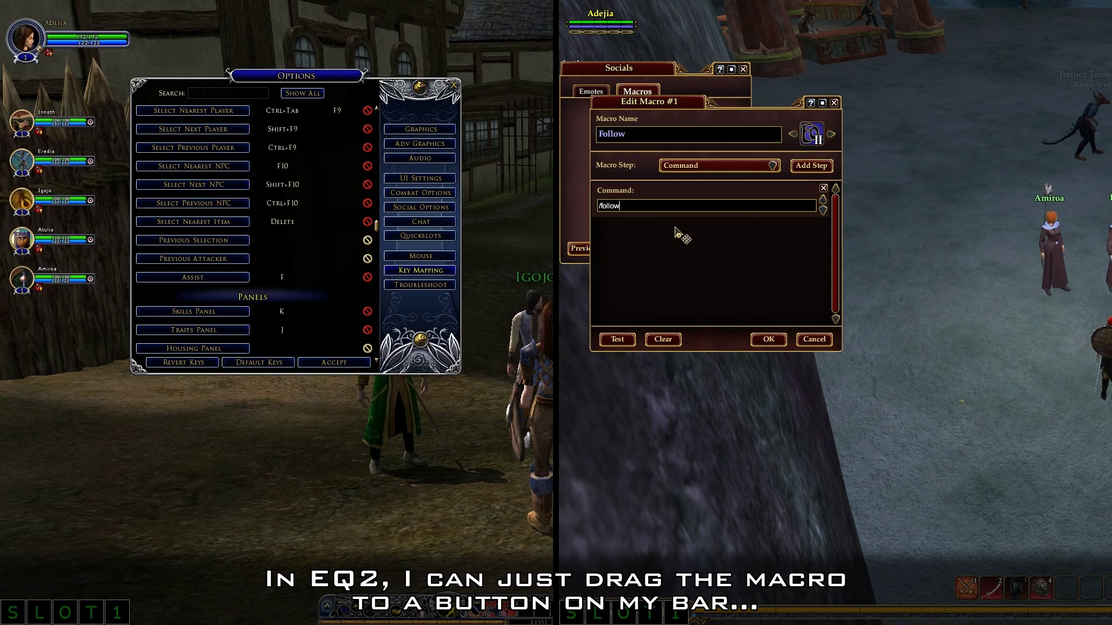
left_click(764, 341)
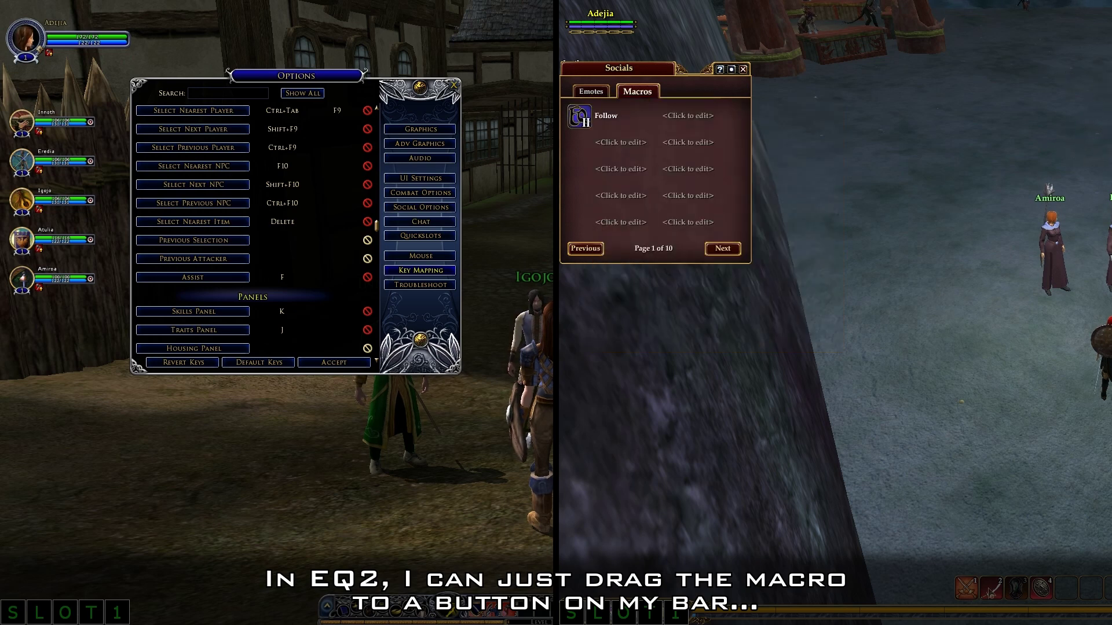
Add a second row to the EverQuest II hotbar and place the Follow macro in its first slot
right_click(991, 589)
left_click(1008, 595)
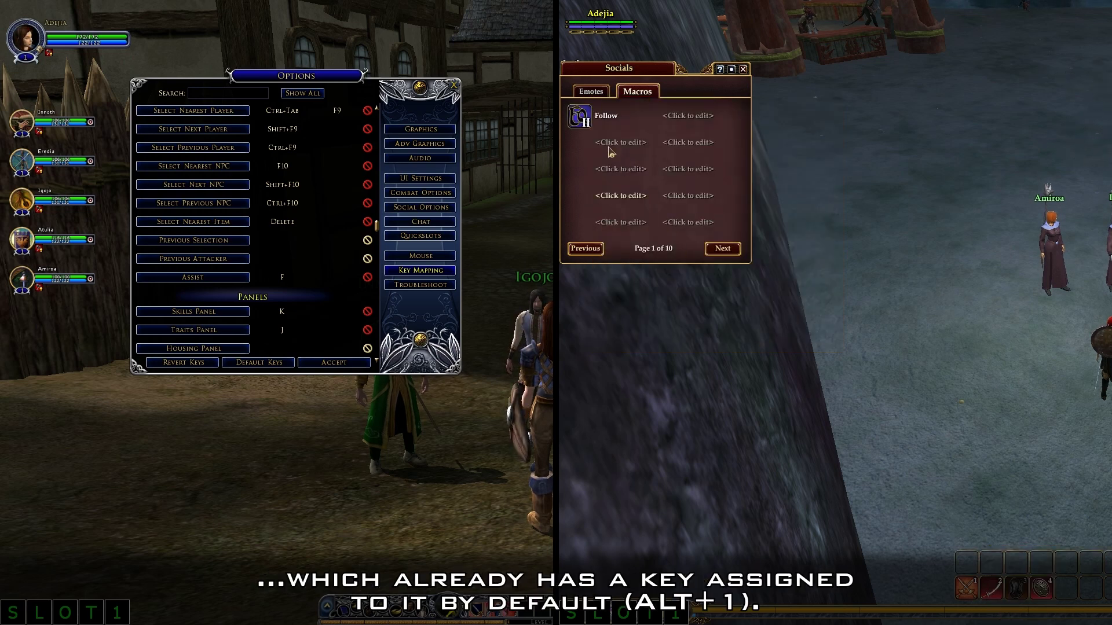
left_click_drag(579, 116, 965, 562)
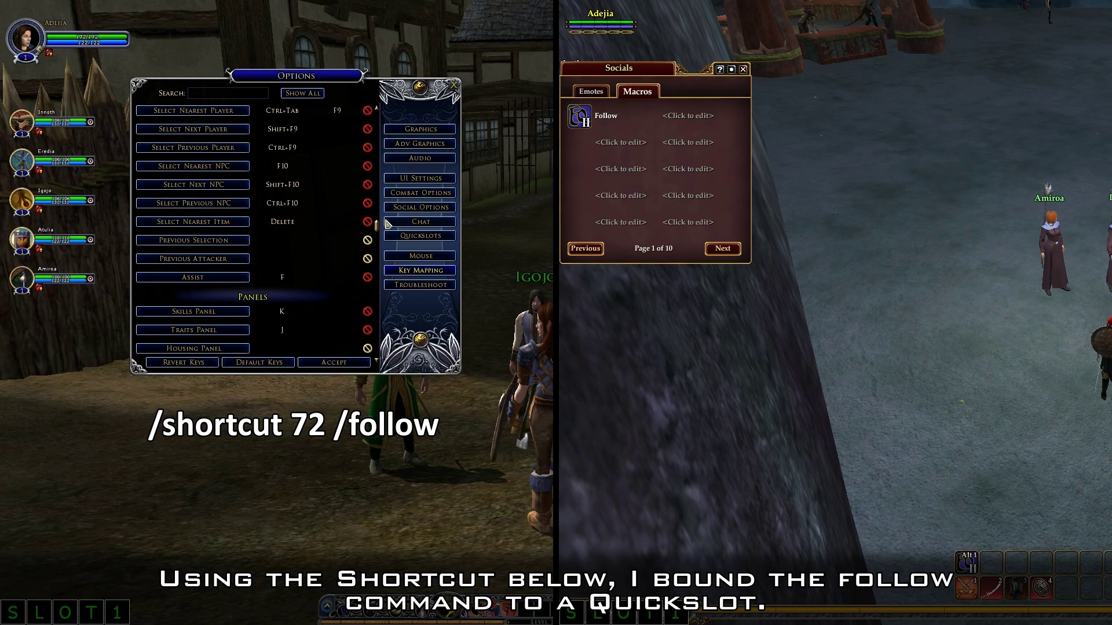
Bind Quickslot 72 to Alt+1 in the Lord of the Rings Online key mapping
scroll(379, 227, "up", 1)
left_click_drag(380, 227, 378, 200)
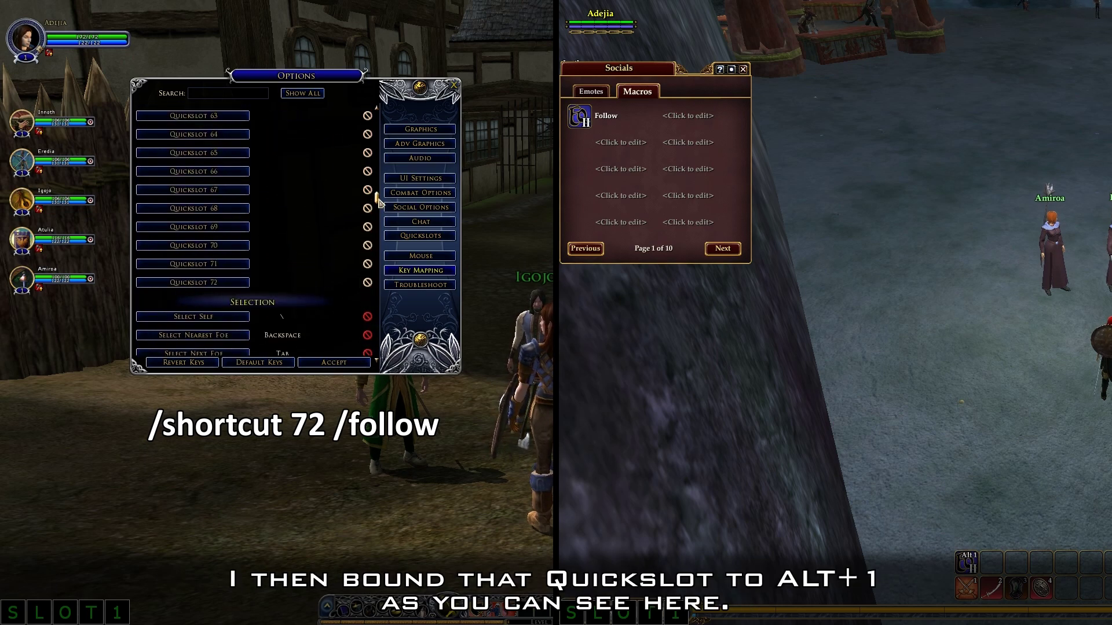
left_click(216, 284)
key("alt+1")
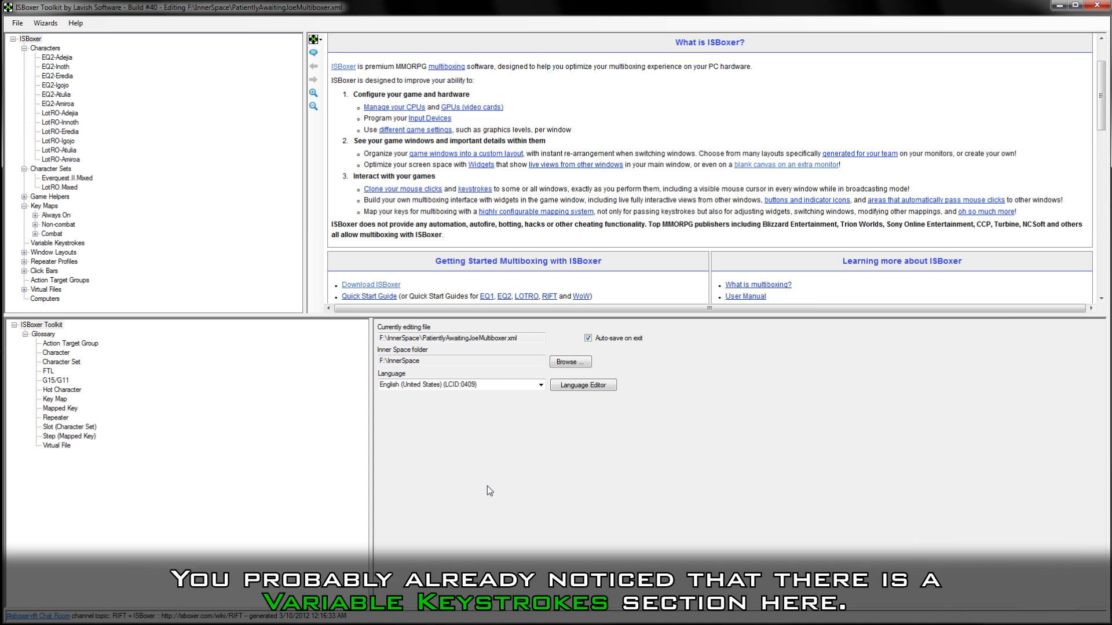
Switch to ISBoxer Toolkit and examine the Variable Keystrokes master list and its option for adding new entries
left_click(65, 244)
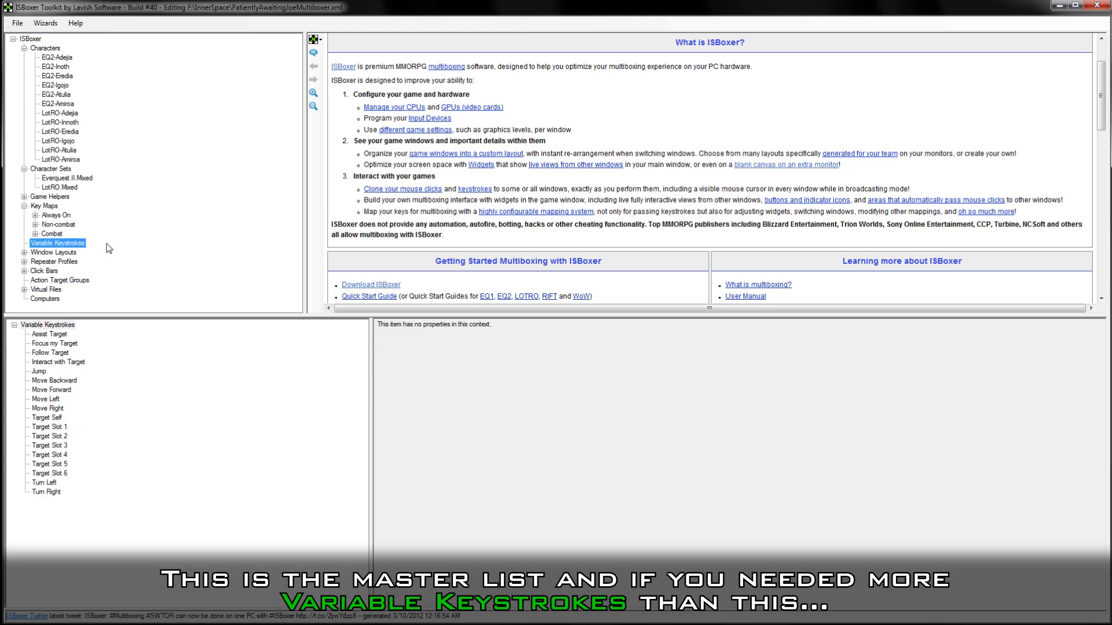
left_click(65, 325)
right_click(65, 326)
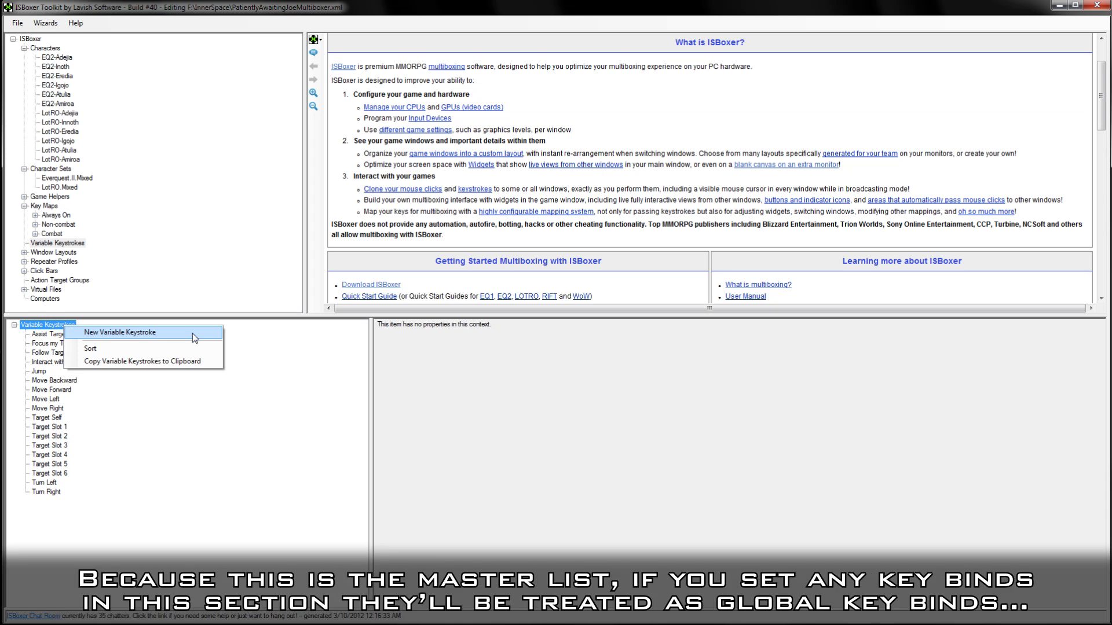
left_click(395, 400)
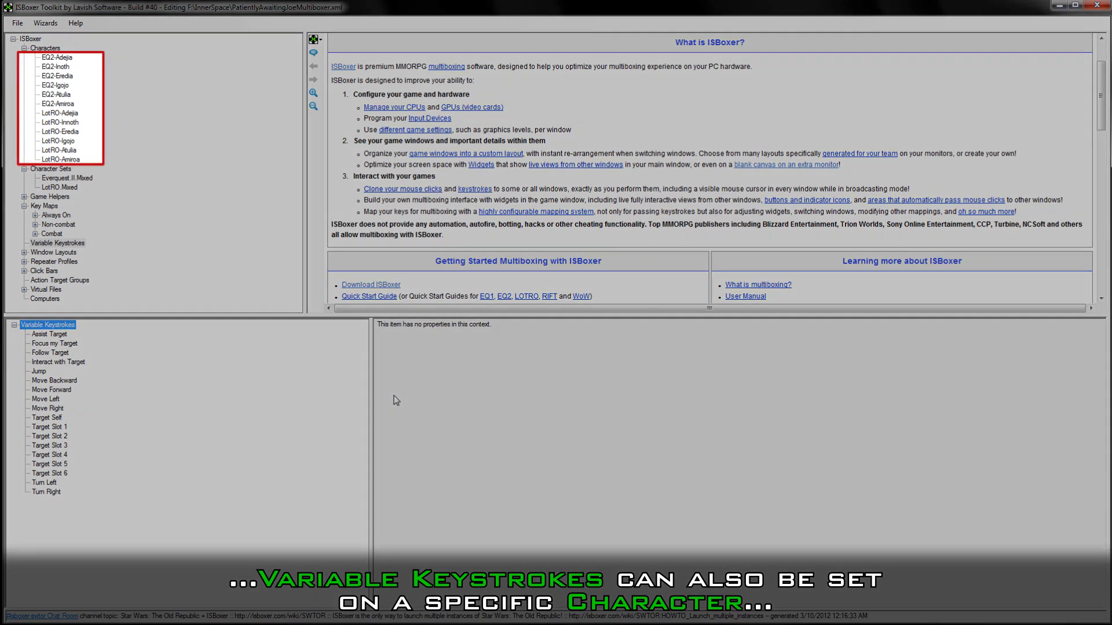
Open slot 1's variable keystrokes in the Everquest.II.Mixed character set and narrow the ISBoxer window to expose the game's party list
left_click(67, 177)
left_click(63, 327)
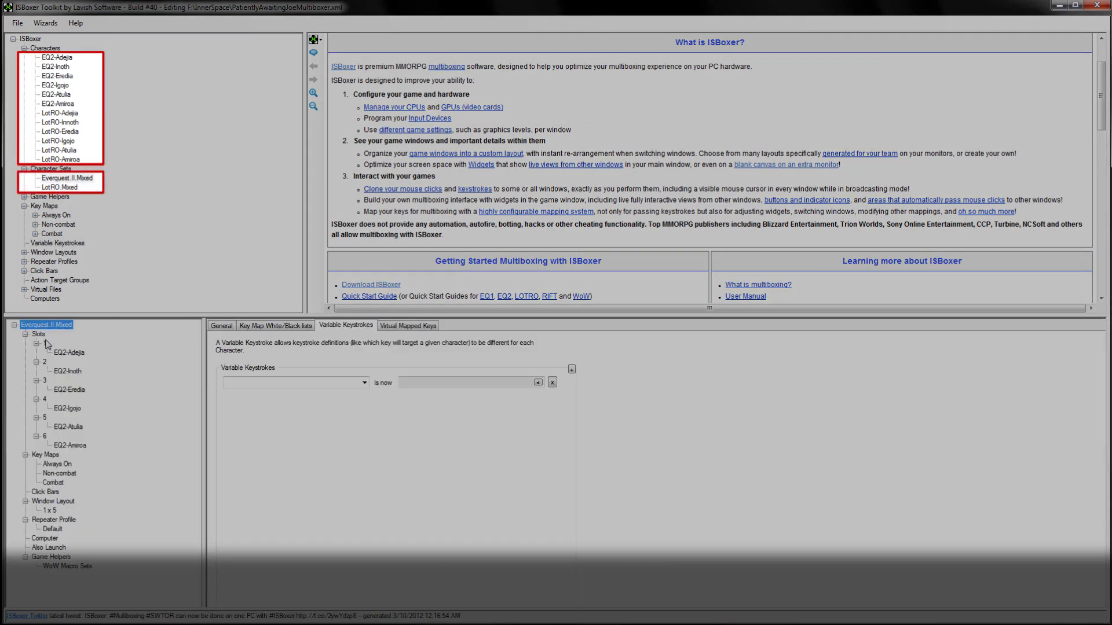
left_click(46, 344)
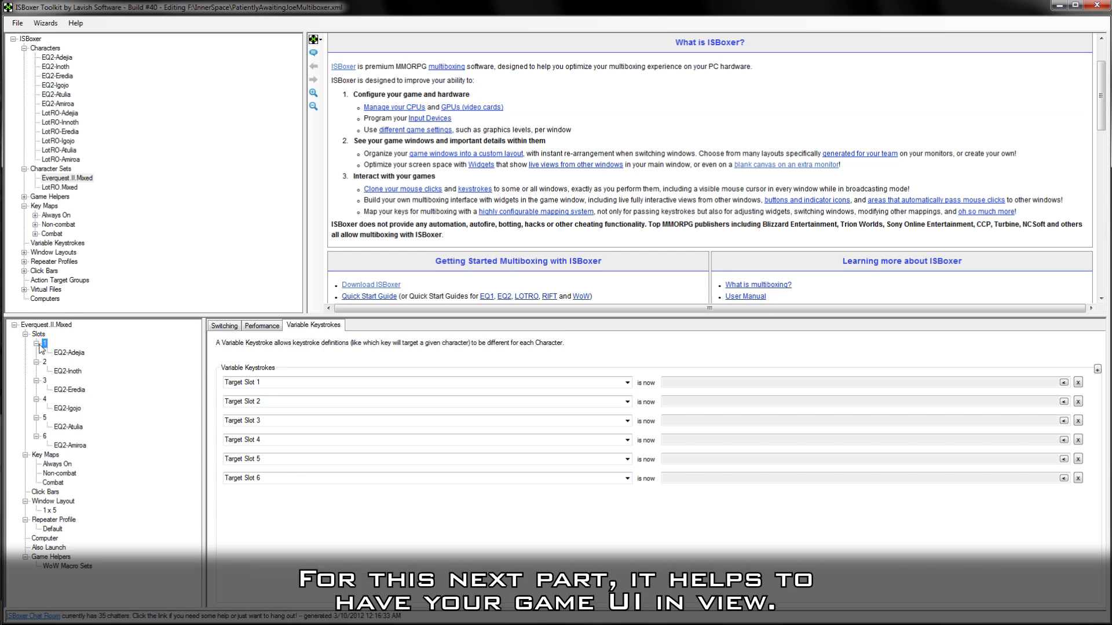
left_click_drag(3, 352, 301, 360)
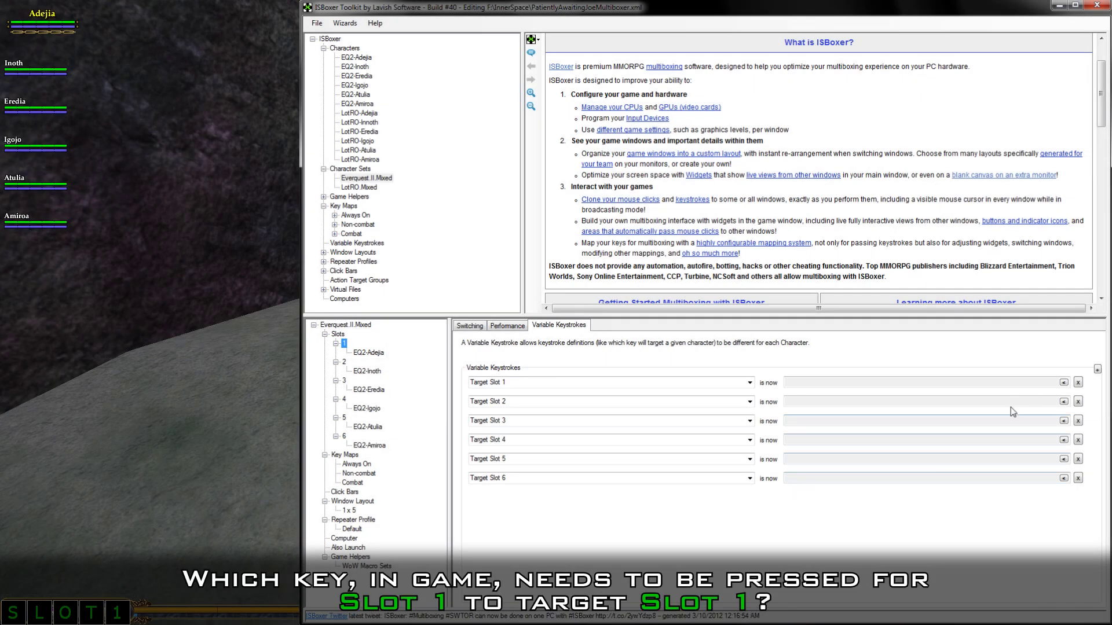
For slot 1, set the variable keystrokes Target Slot 1, 2 and 3 to F1, F2 and F3
left_click(1064, 383)
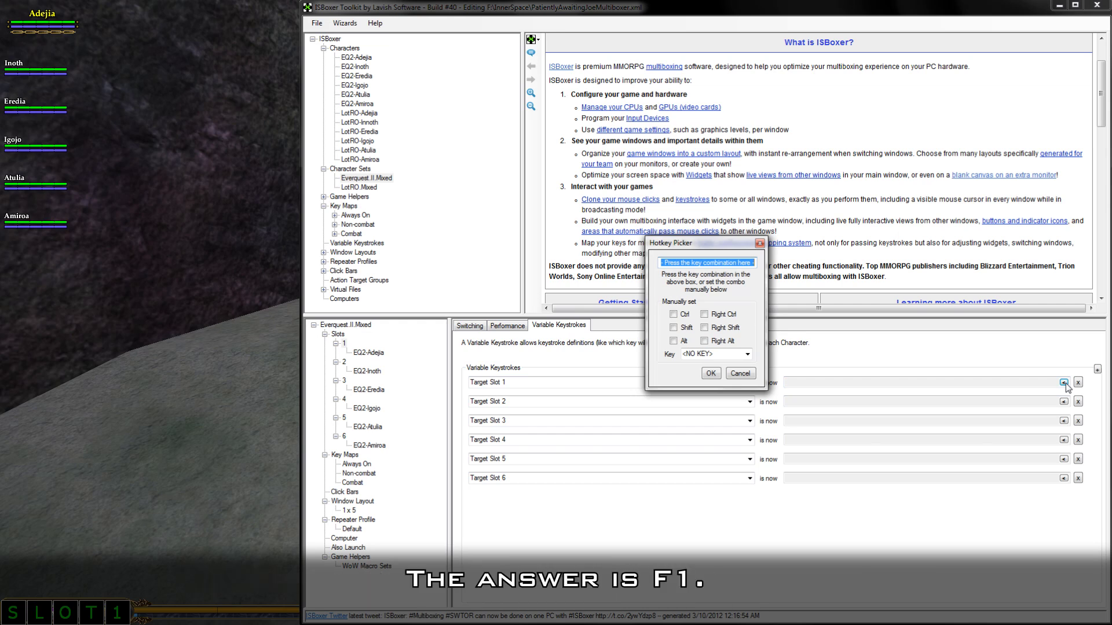
key("F1")
left_click(717, 375)
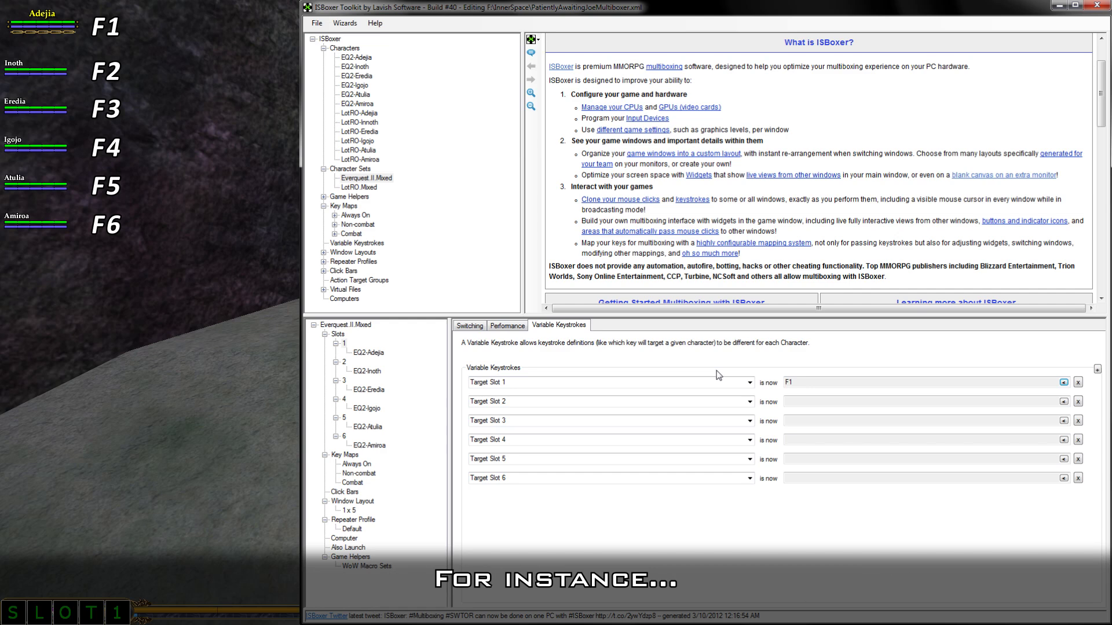
left_click(1063, 402)
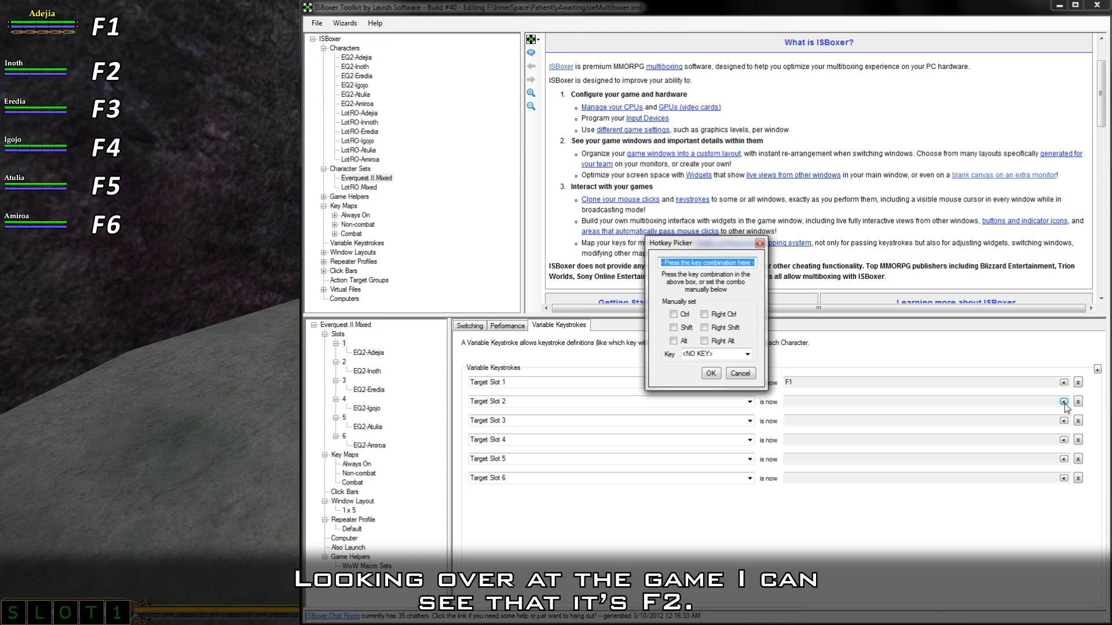
key("F2")
left_click(712, 374)
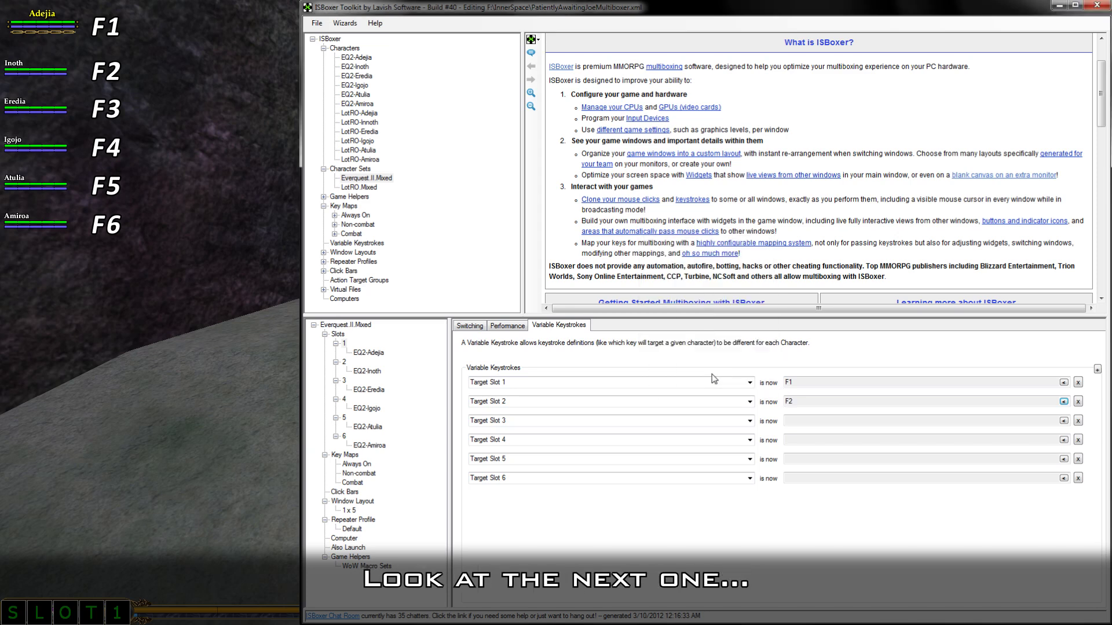
left_click(1064, 421)
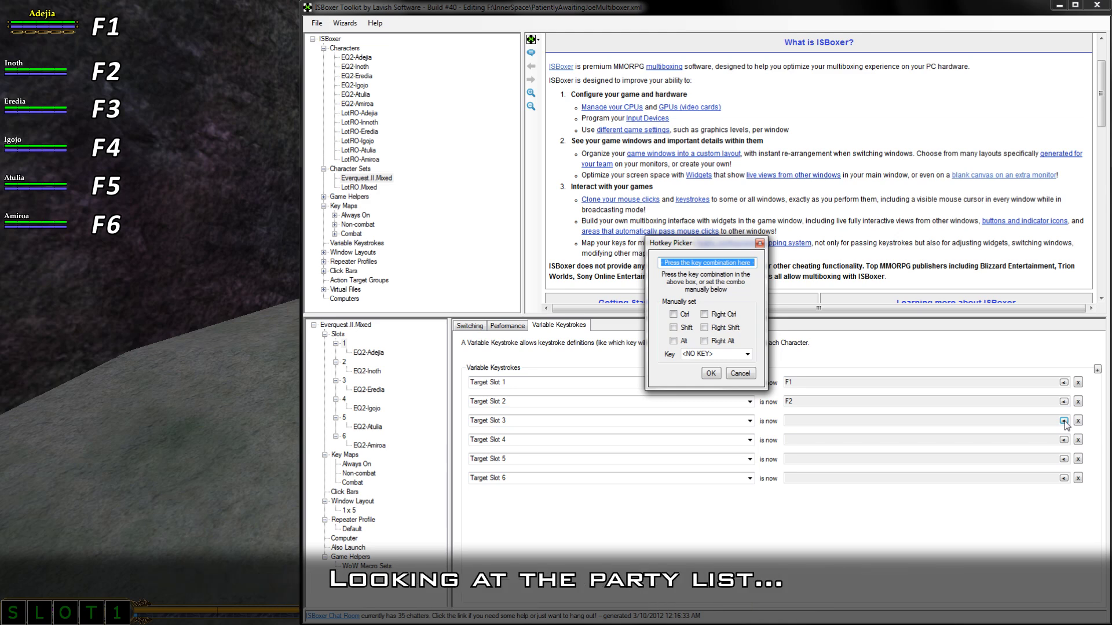
key("F3")
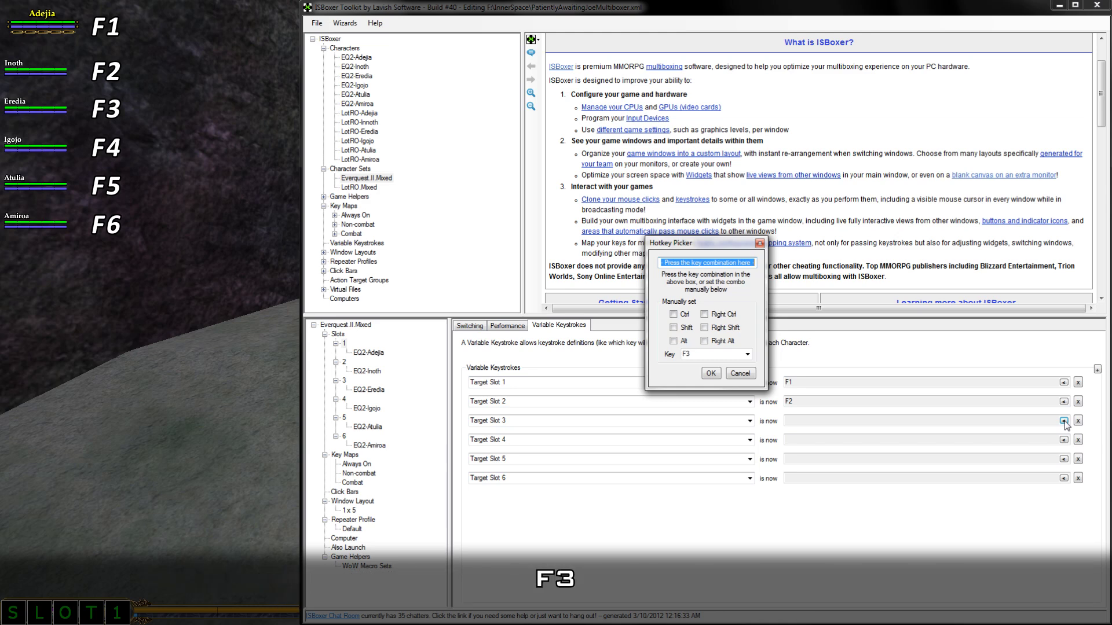
left_click(711, 374)
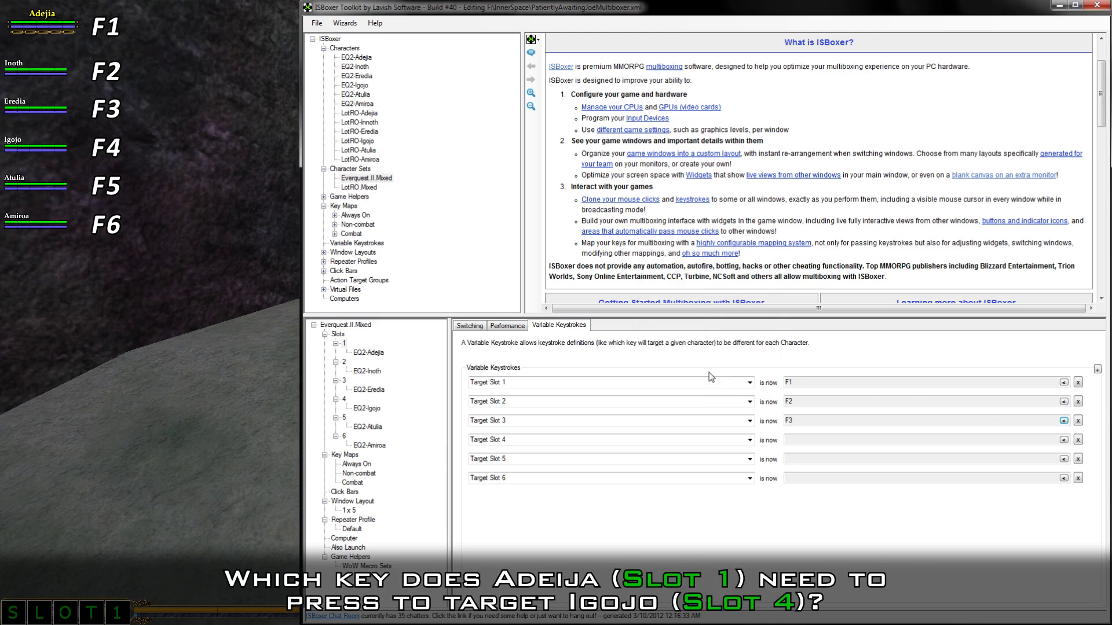
Assign F4, F5 and F6 to slot 1's variable keystrokes Target Slot 4, 5 and 6
left_click(1063, 441)
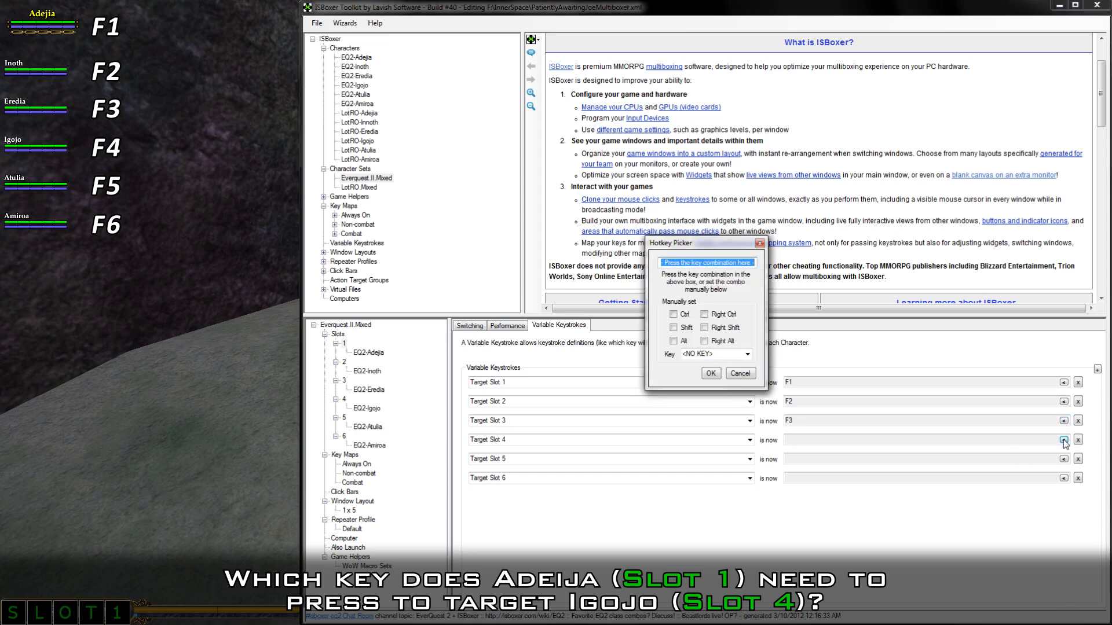
key("F4")
left_click(711, 373)
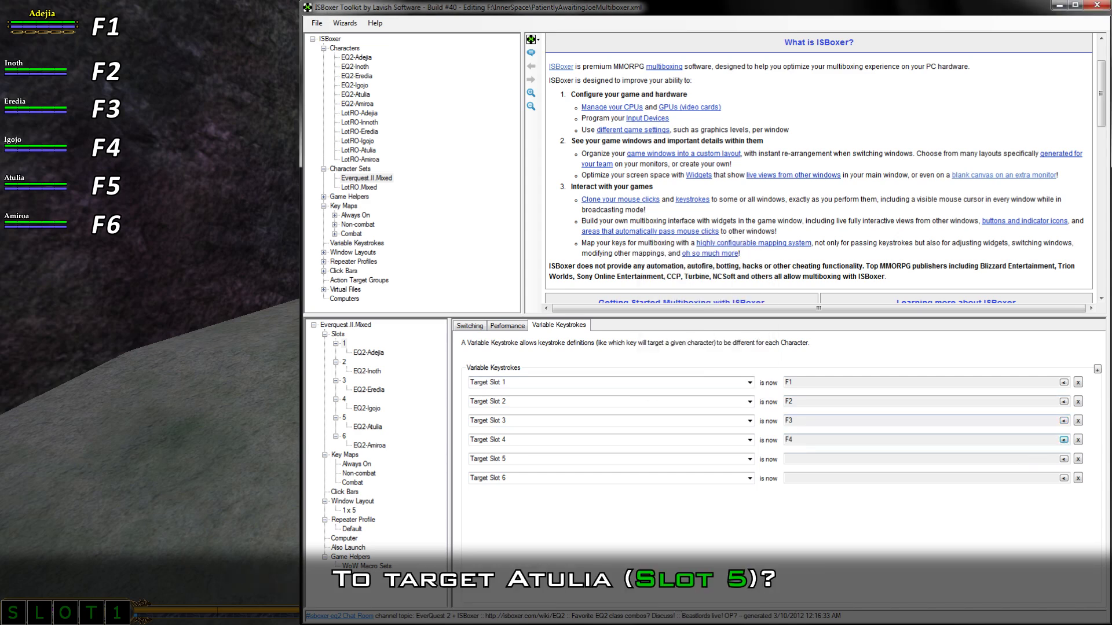
left_click(1063, 459)
key("F5")
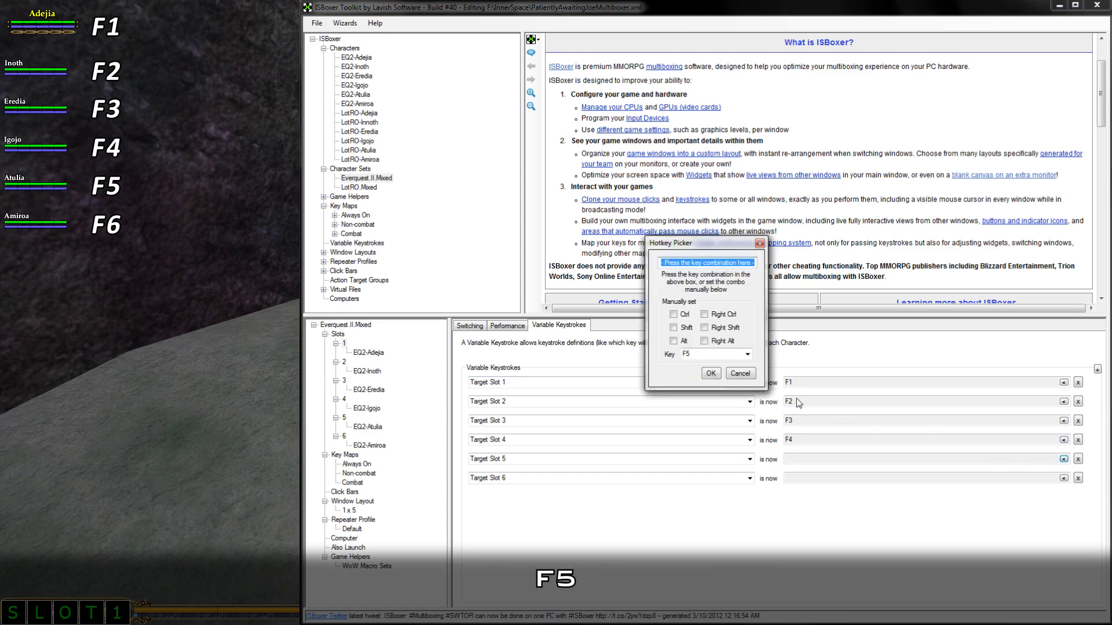
left_click(710, 374)
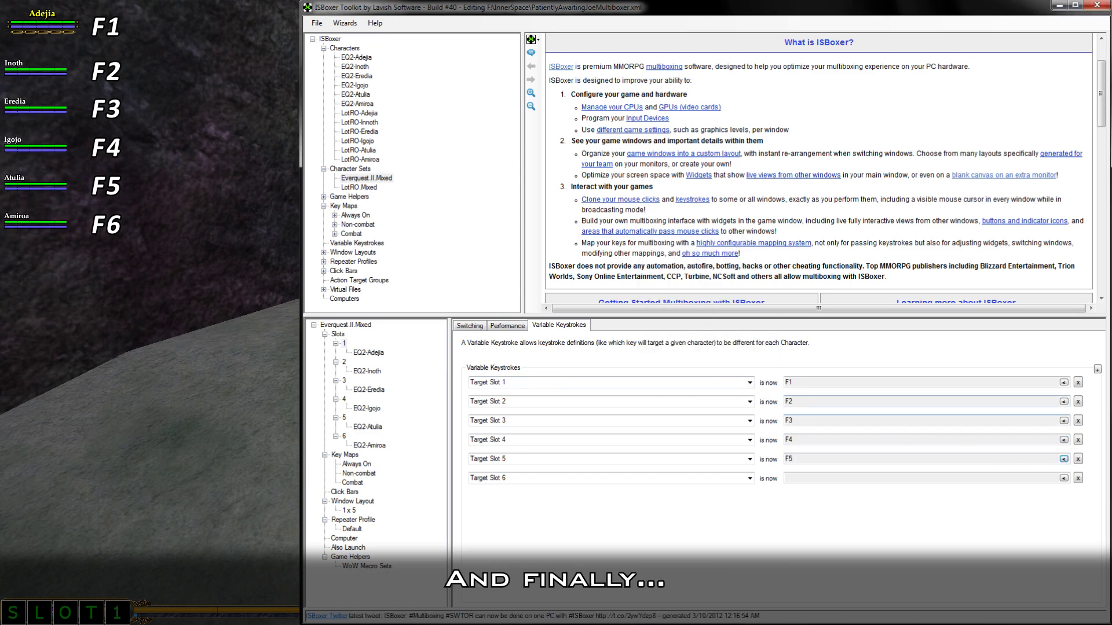
left_click(1063, 478)
key("F6")
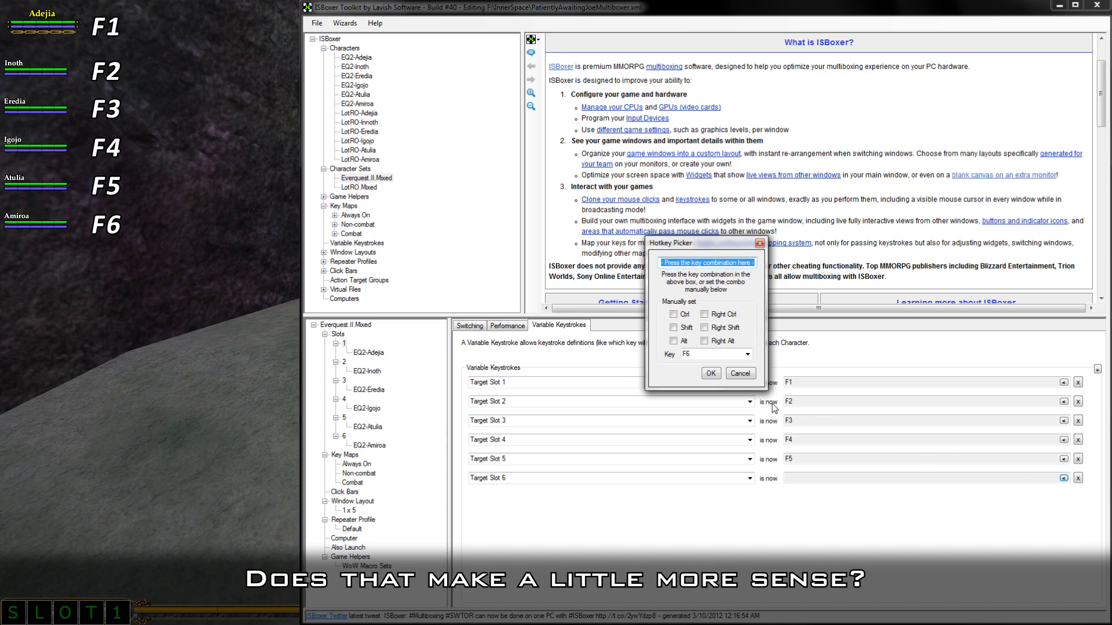
left_click(712, 374)
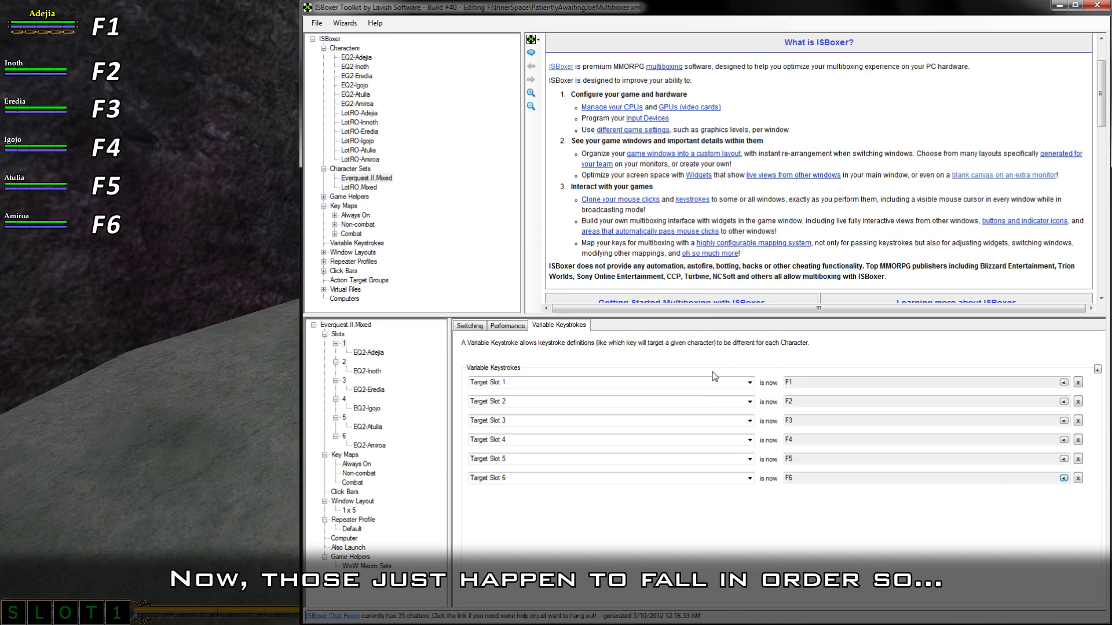
Open slot 6's variable keystrokes in the same character set and set Target Slot 1 to F2
left_click(344, 436)
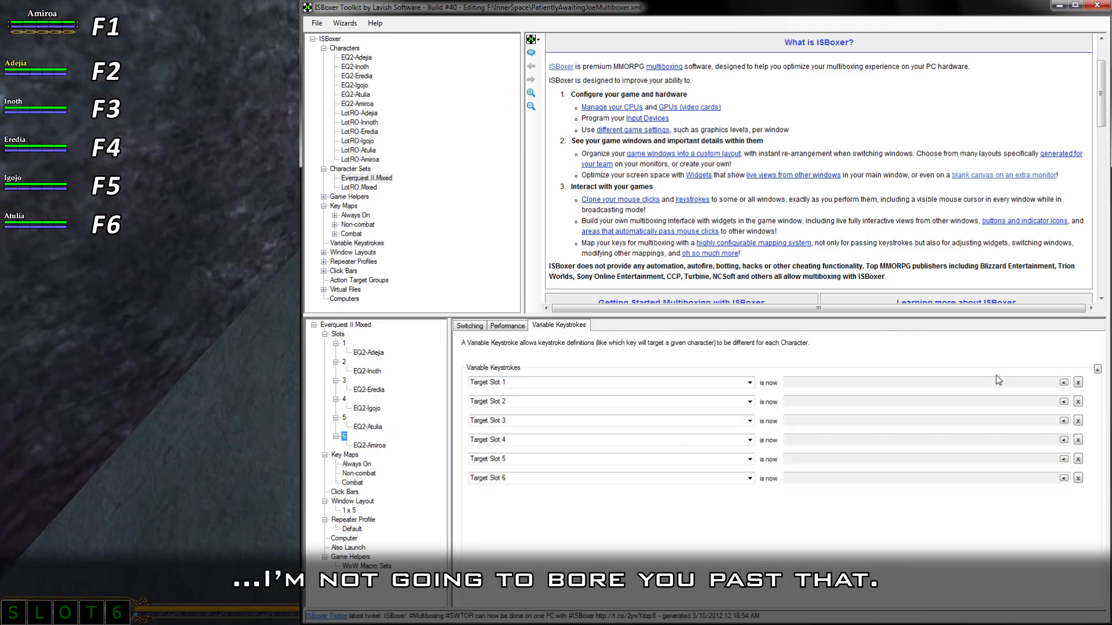
left_click(1064, 383)
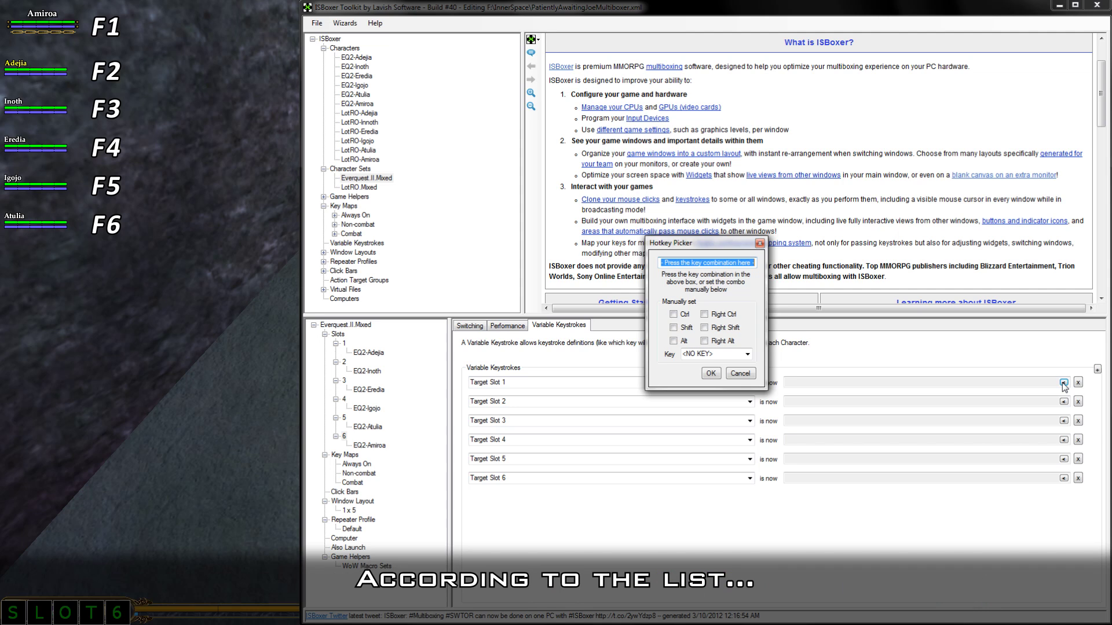
key("F2")
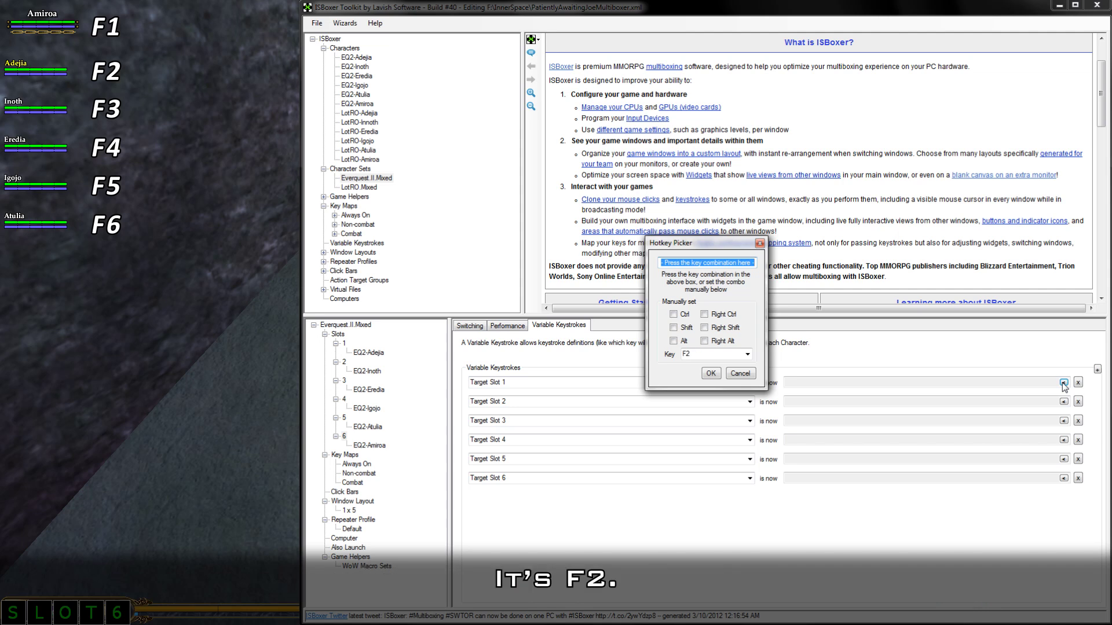
left_click(711, 373)
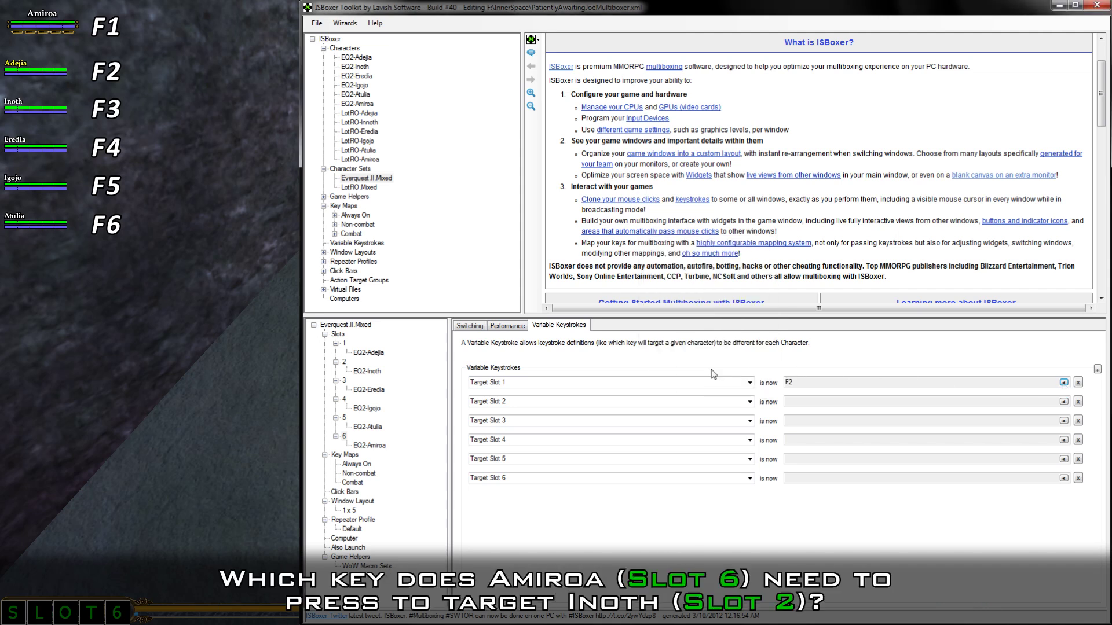
Set slot 6's variable keystrokes Target Slot 2, 3 and 4 to F3, F4 and F5
left_click(1063, 402)
key("F3")
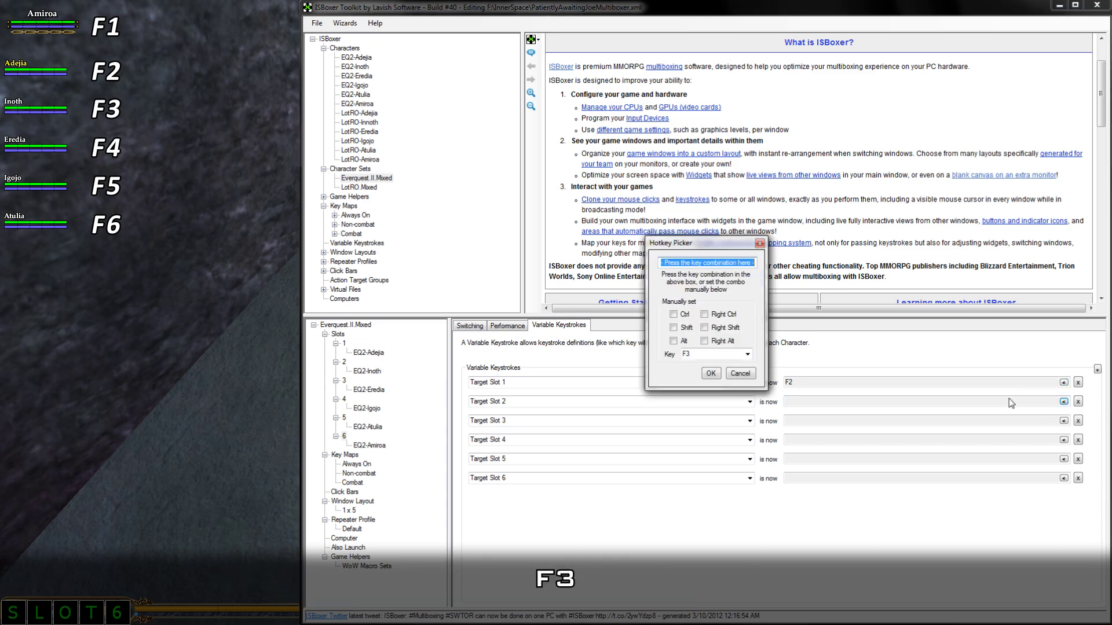
left_click(711, 373)
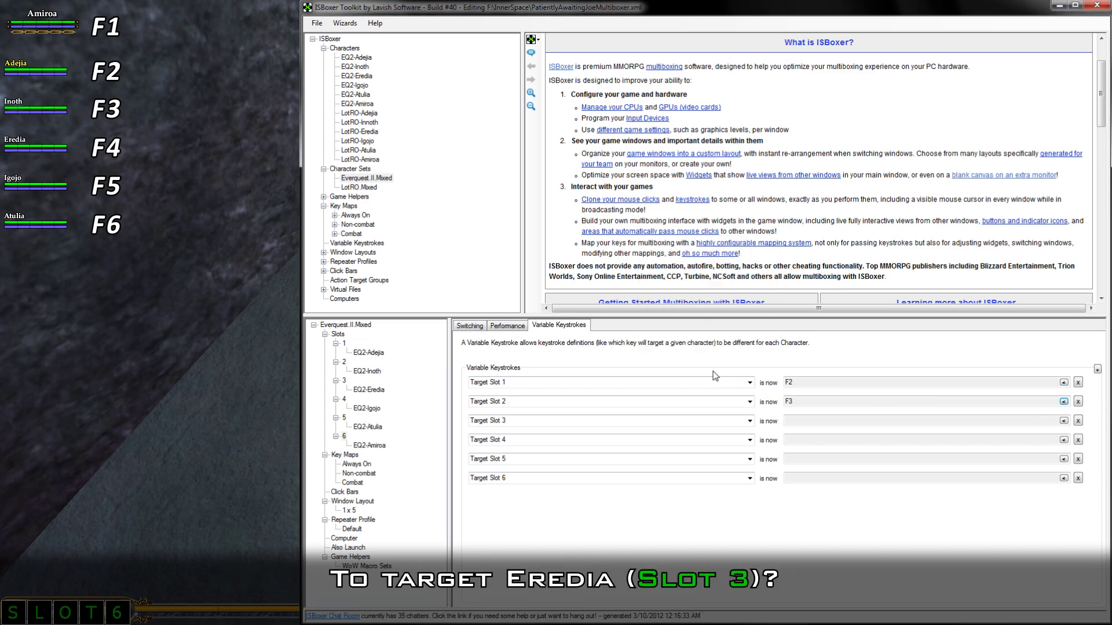
left_click(1063, 420)
key("F4")
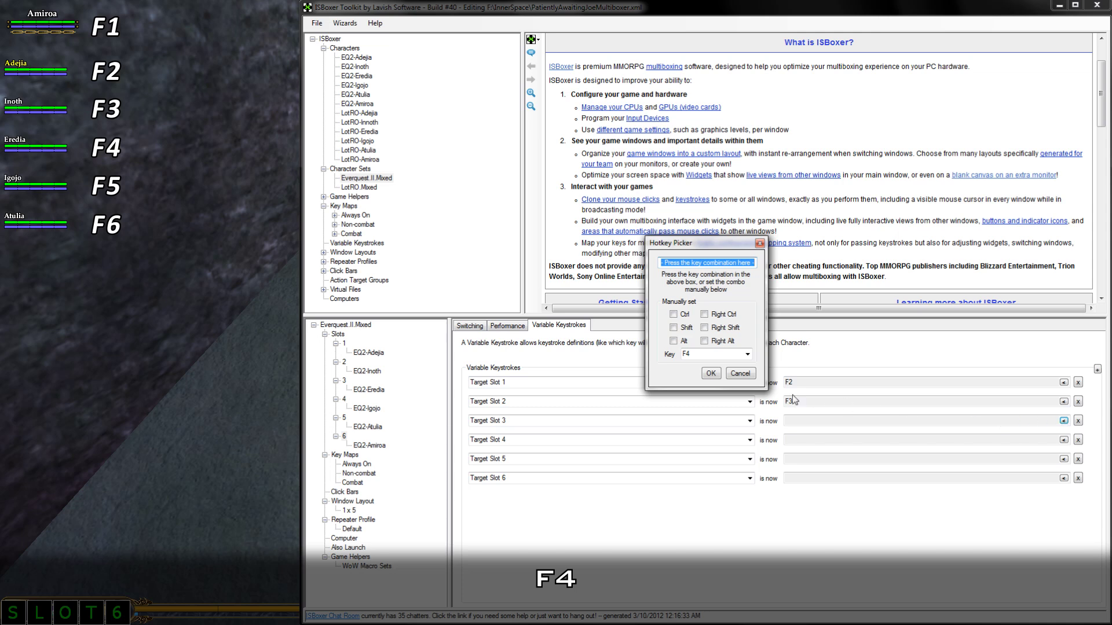
left_click(711, 374)
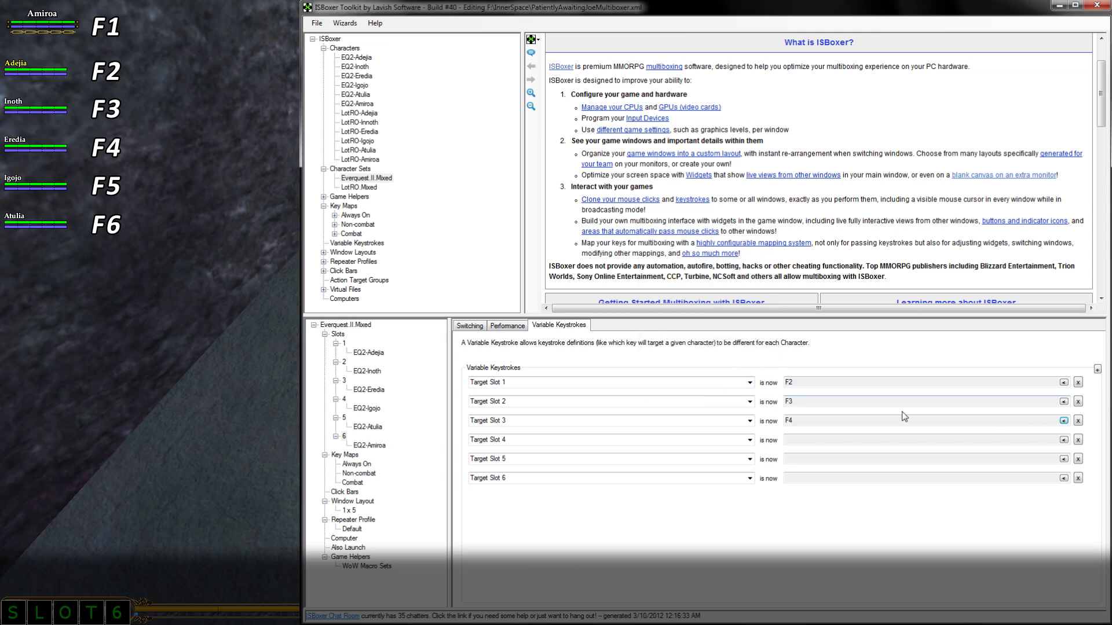
left_click(1063, 440)
key("F5")
left_click(711, 374)
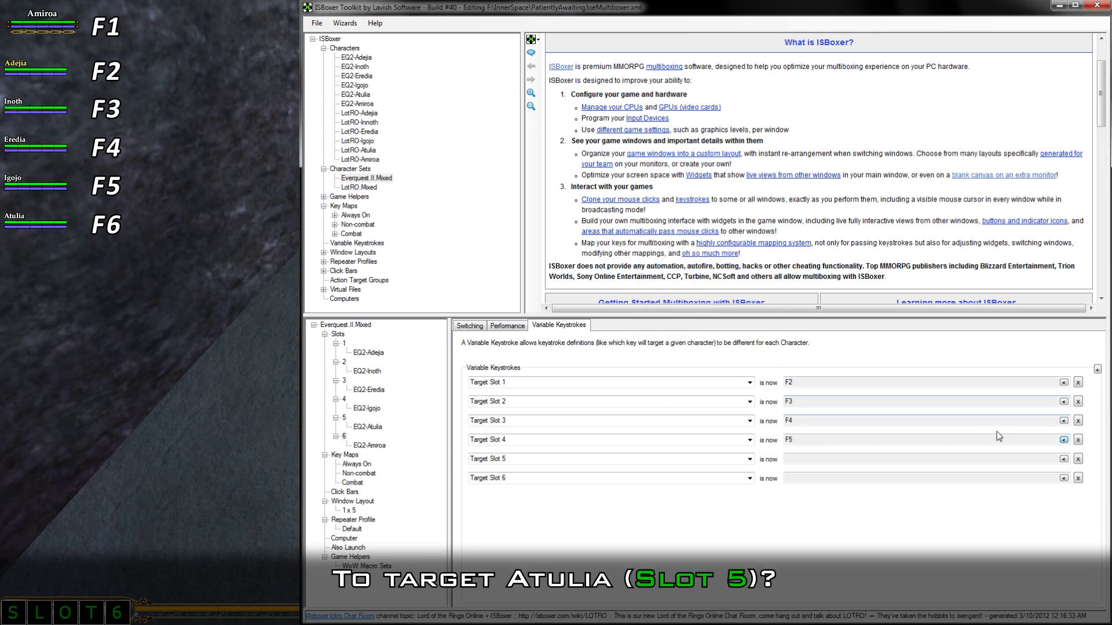
Assign F6 to Target Slot 5 and F1 to Target Slot 6 in slot 6's variable keystrokes
left_click(1063, 459)
key("F6")
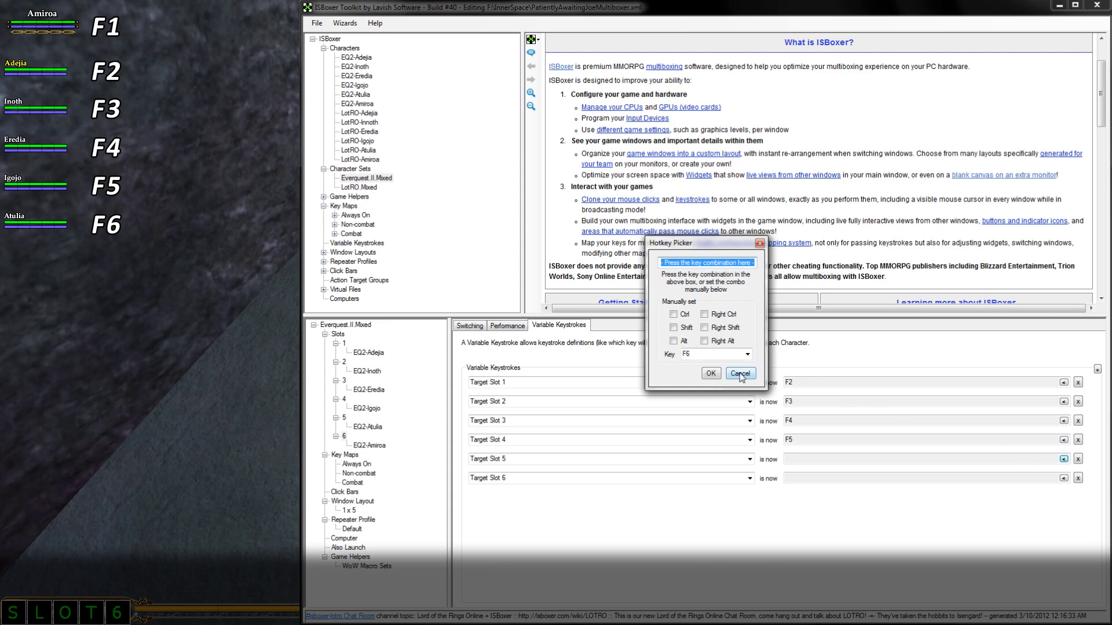
left_click(717, 374)
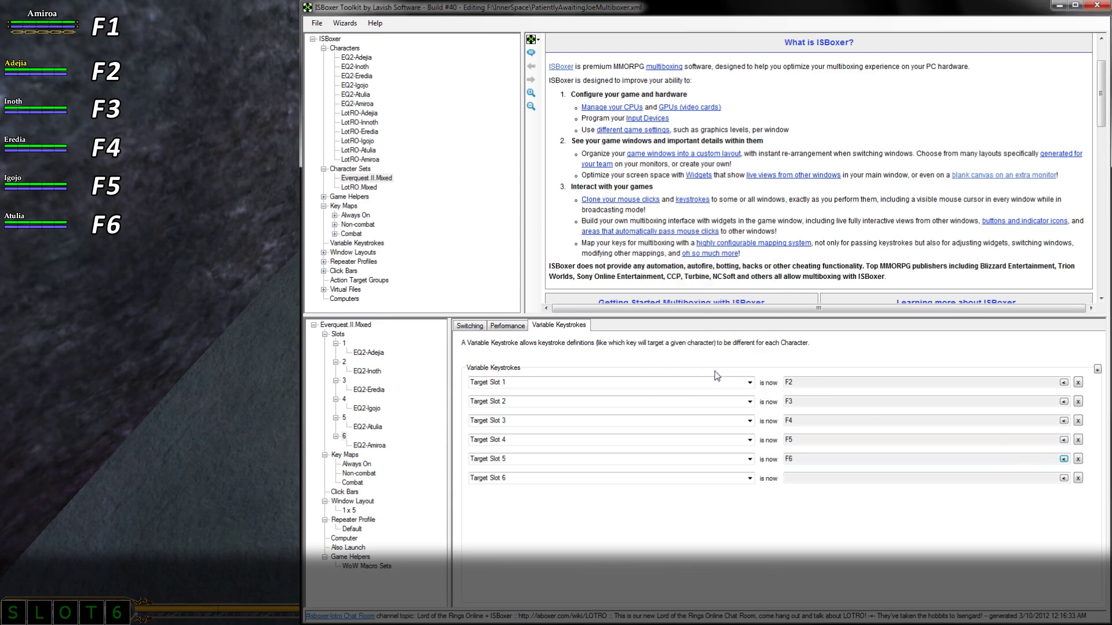
left_click(1064, 478)
key("F1")
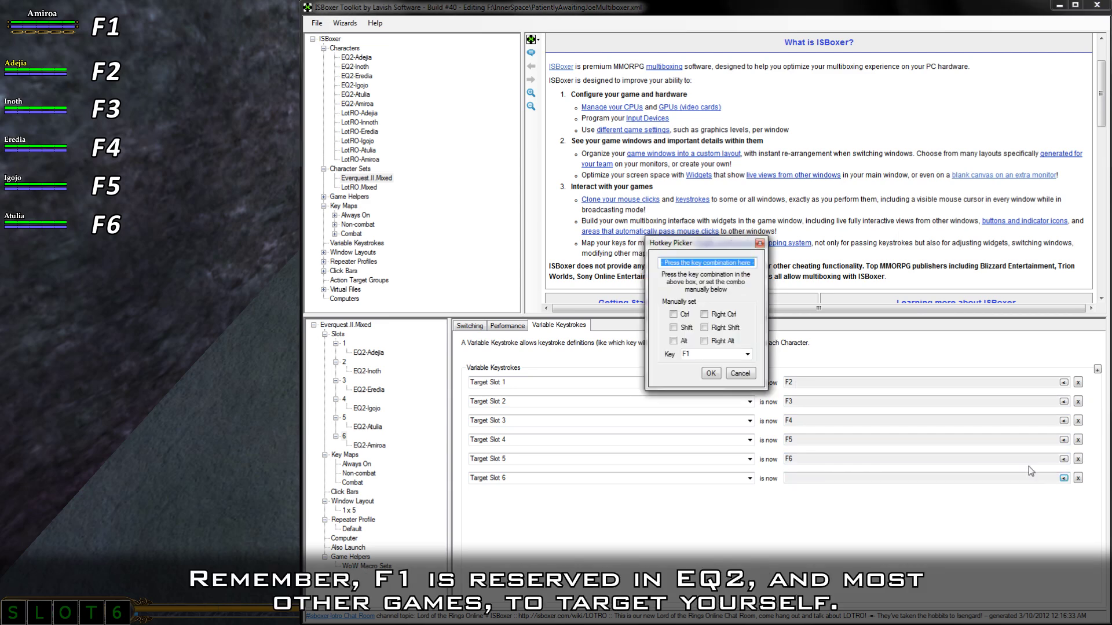
left_click(711, 374)
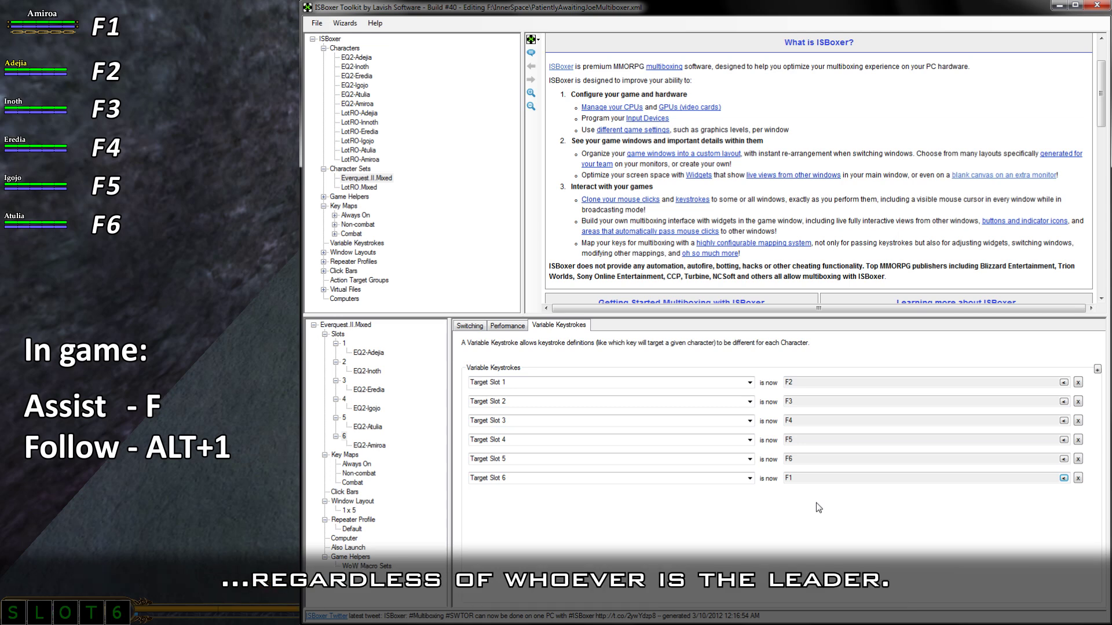
In the Everquest.II.Mixed character set's own variable keystrokes, set Assist Target to F
left_click(351, 325)
left_click(602, 328)
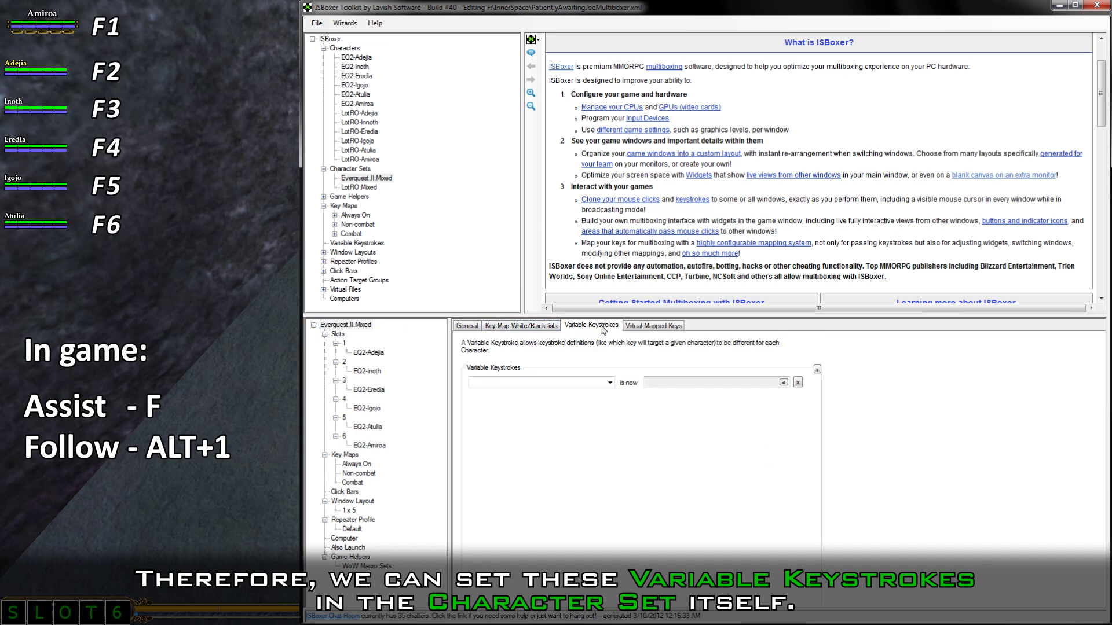
left_click(609, 383)
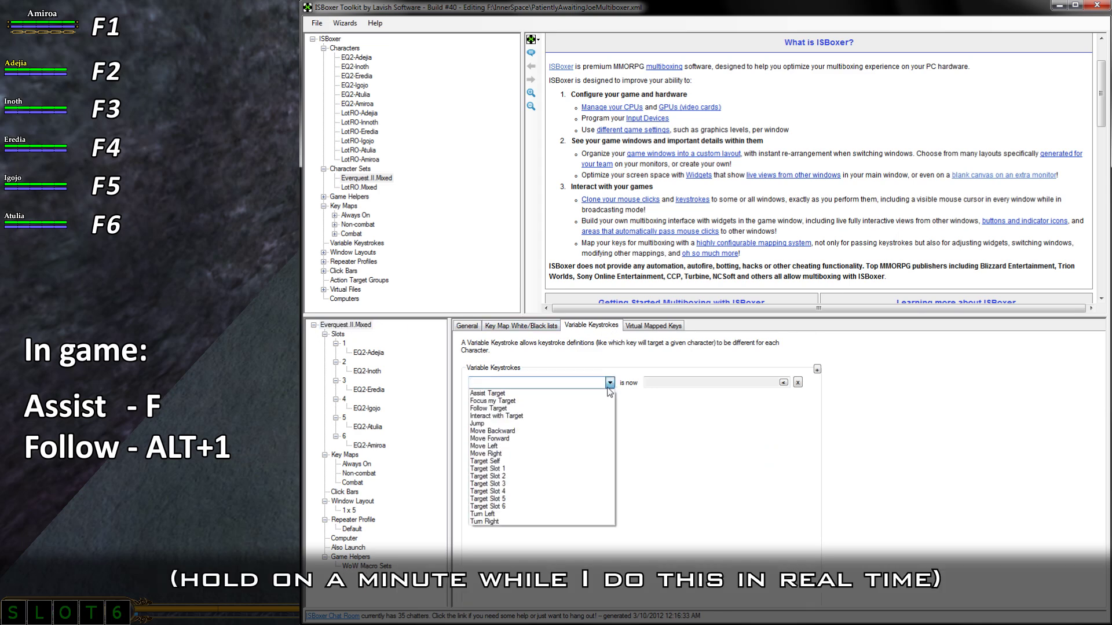
left_click(610, 396)
left_click(783, 382)
key("f")
left_click(711, 374)
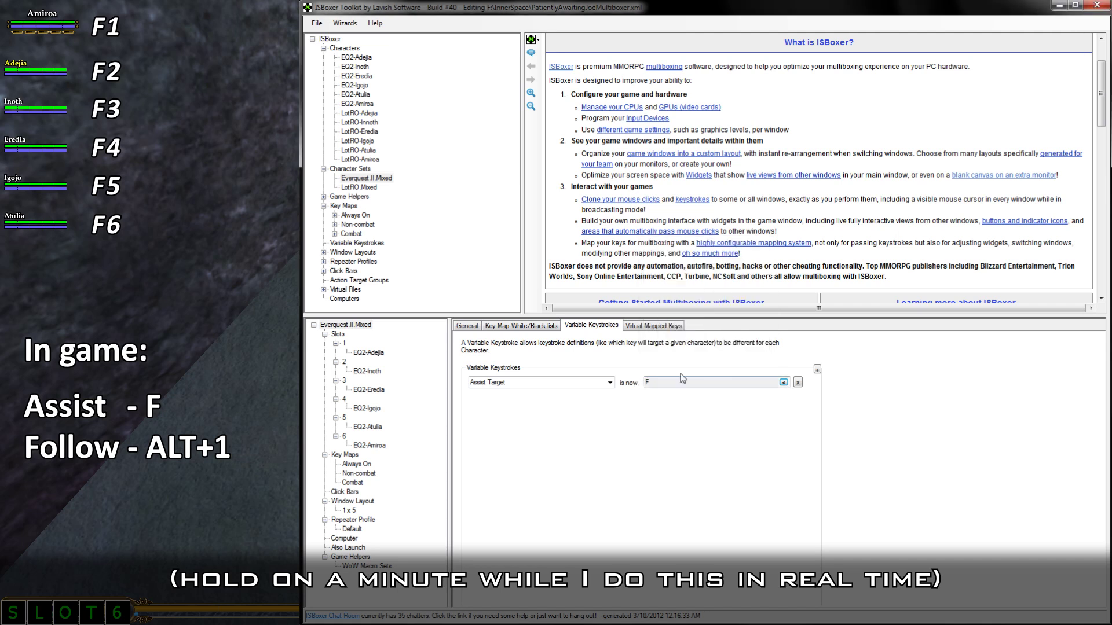
Add a second variable keystroke to the character set and set Follow Target to Alt+1
left_click(817, 370)
left_click(609, 401)
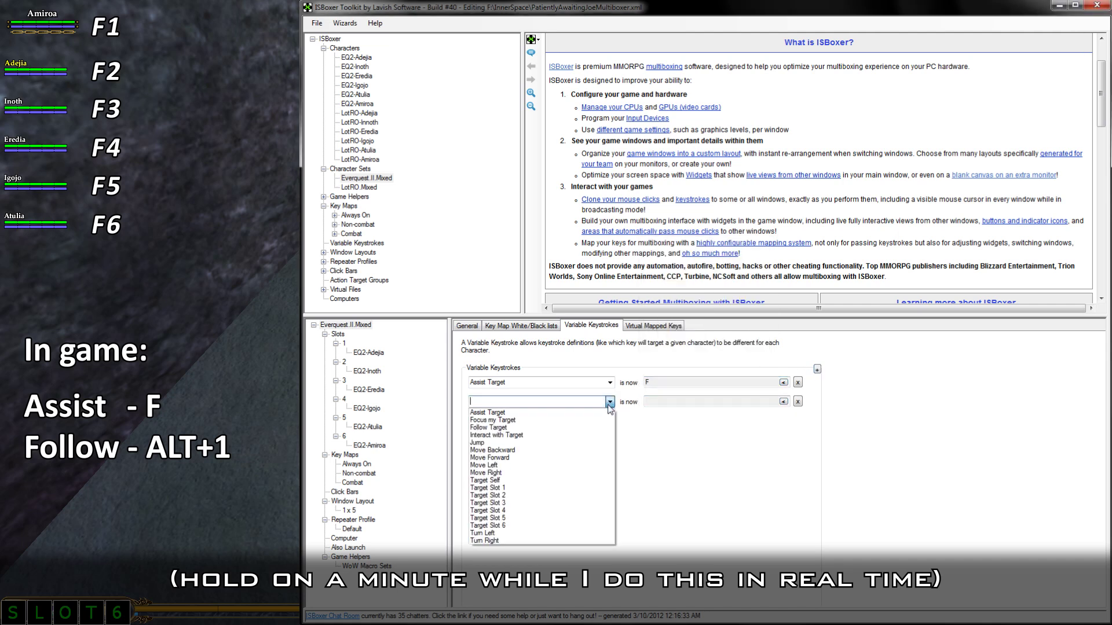
left_click(607, 429)
left_click(783, 402)
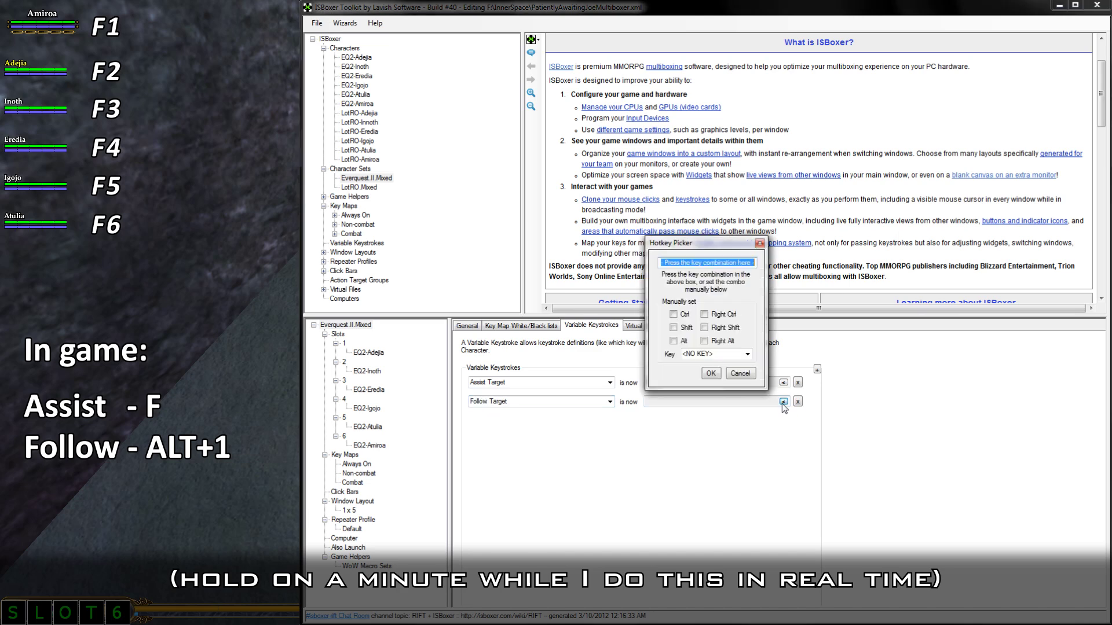
key("alt+1")
left_click(710, 373)
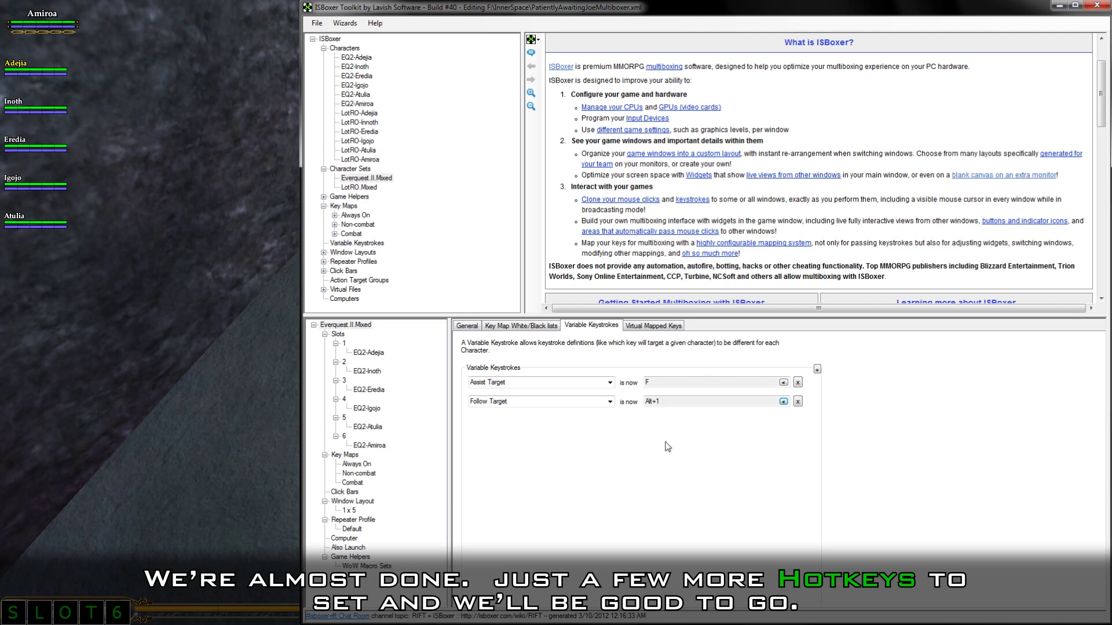
Expand the Non-combat key map and give its Follow Me mapped key the hotkey Alt+F
double_click(356, 225)
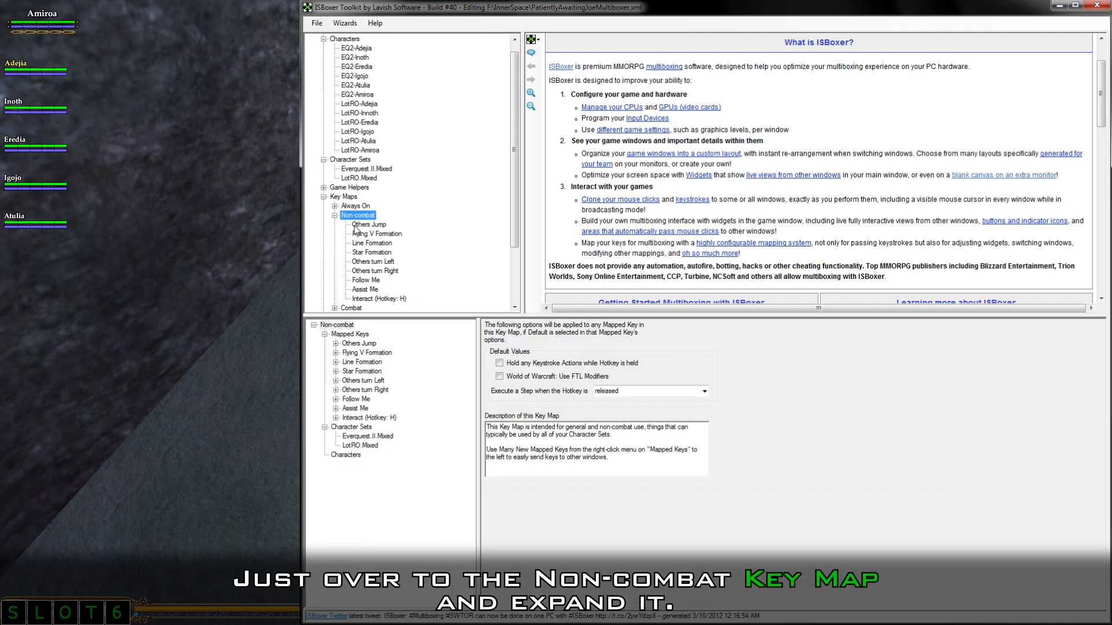
left_click(355, 399)
left_click(699, 327)
key("alt+f")
left_click(714, 381)
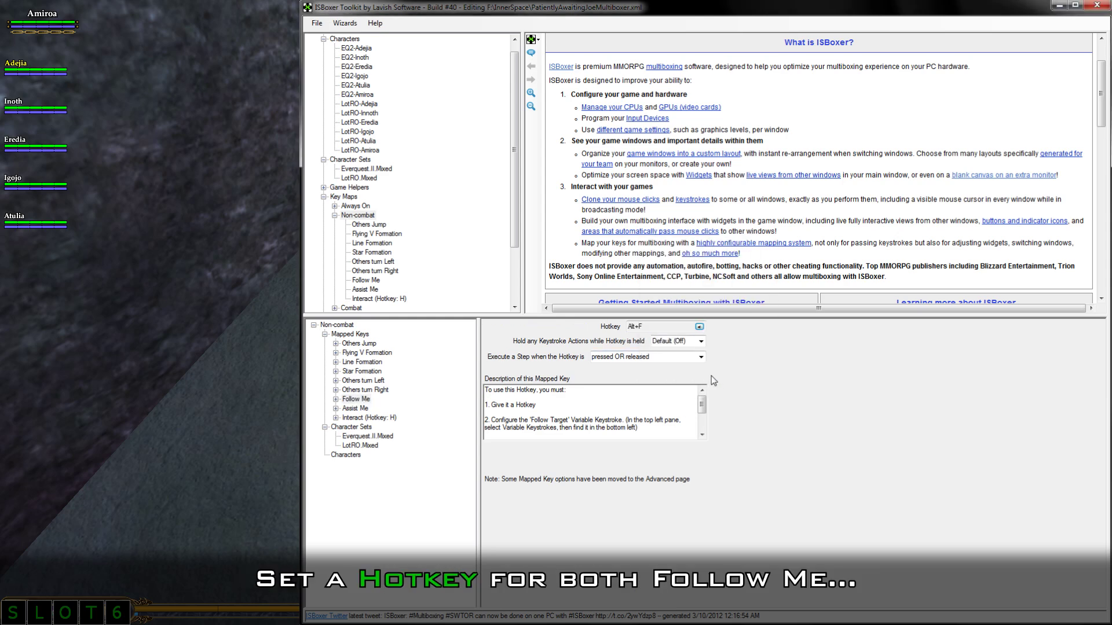
Set the hotkey of the Non-combat key map's Assist Me mapped key to Mouse5
left_click(359, 409)
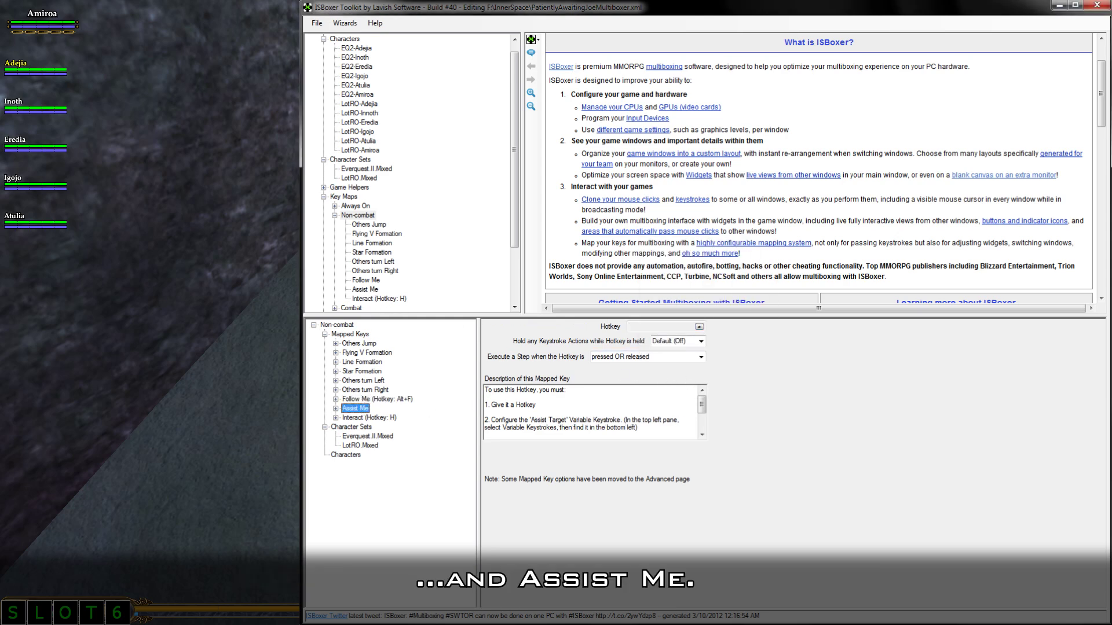
left_click(699, 327)
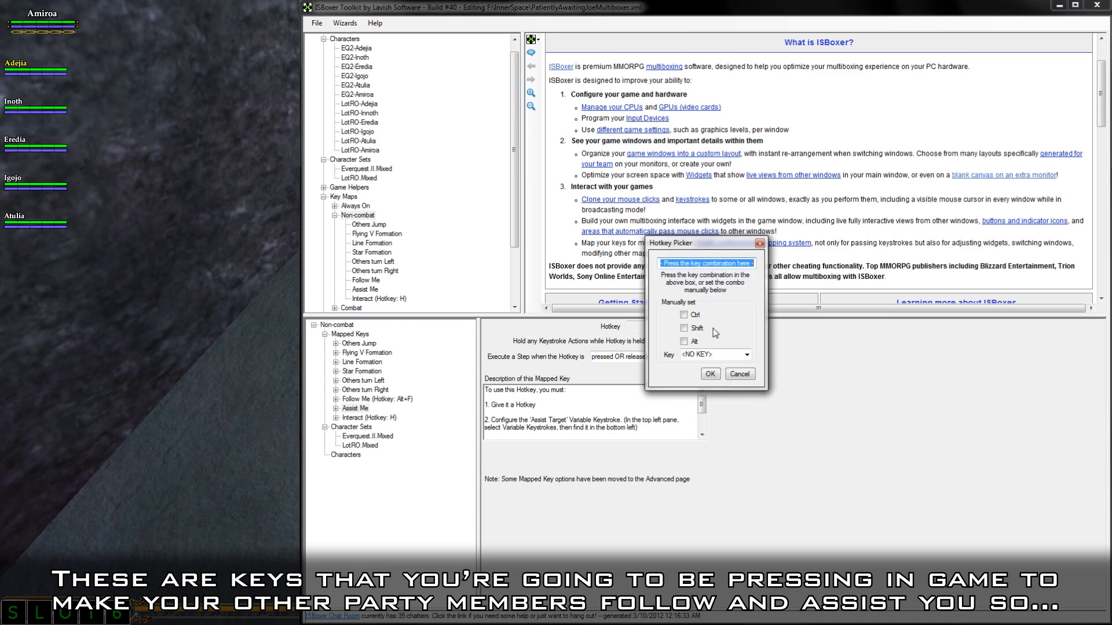
middle_click(724, 263)
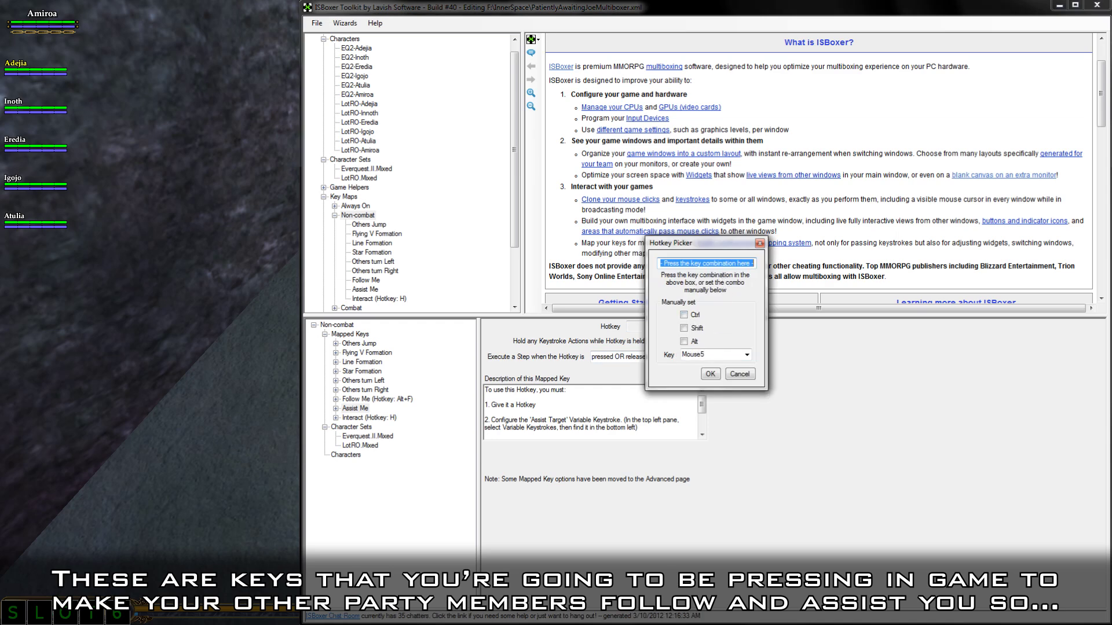
left_click(710, 374)
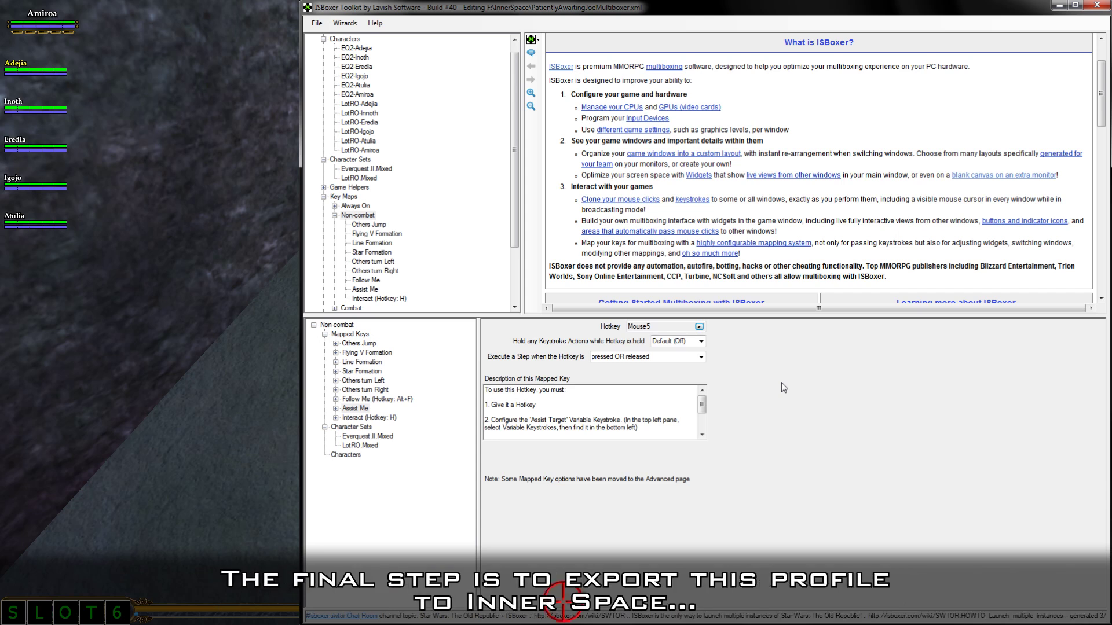
Export the ISBoxer profile to Inner Space
scroll(348, 42, "up", 1)
right_click(348, 40)
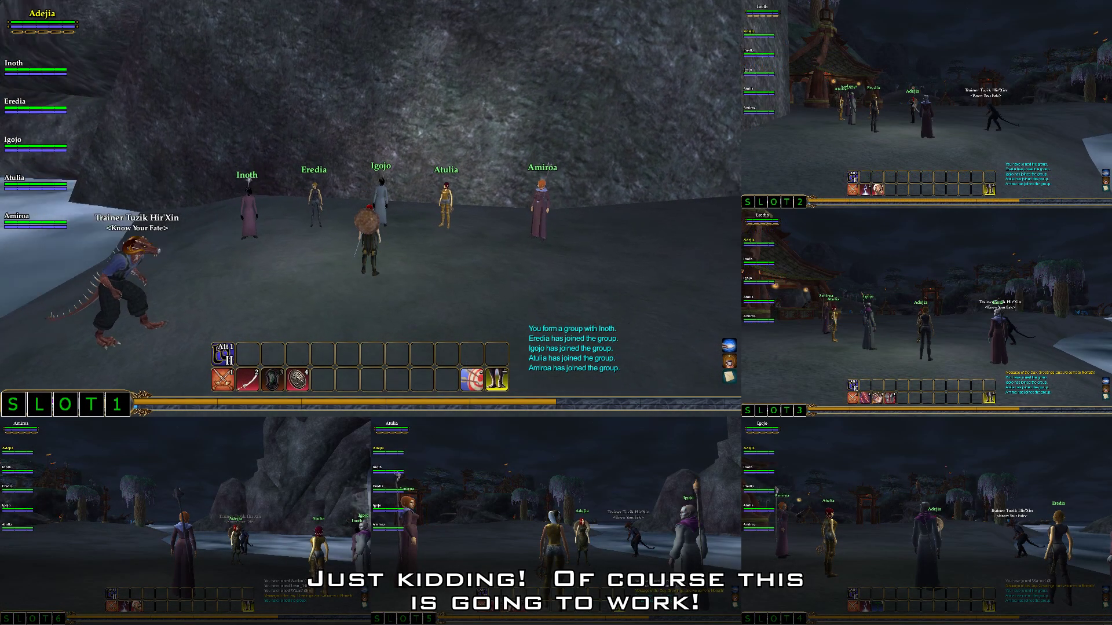
In EverQuest II, test following by running slot 1's character away from the group, and repeat the test with slot 2 as leader
key("=")
key("s")
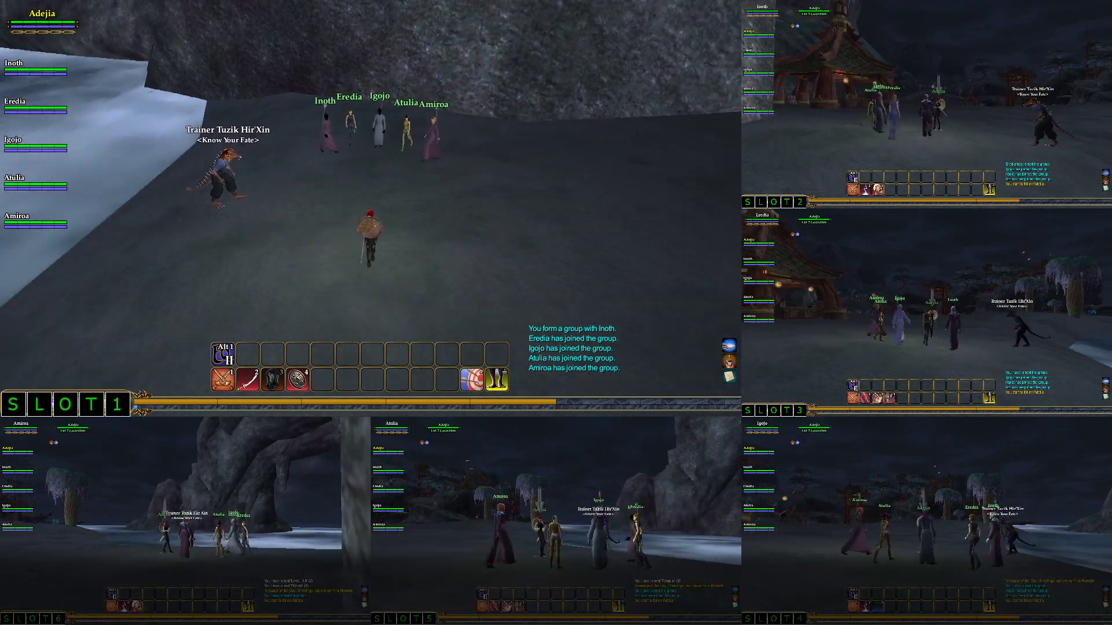
key("ctrl+alt+2")
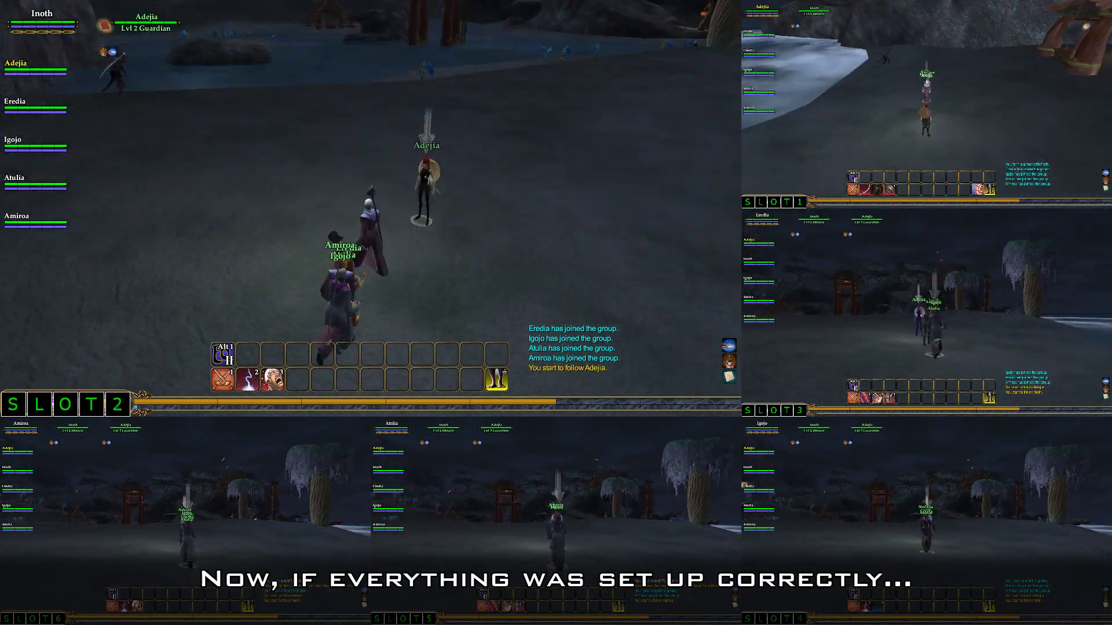
key("w")
key("=")
key("s")
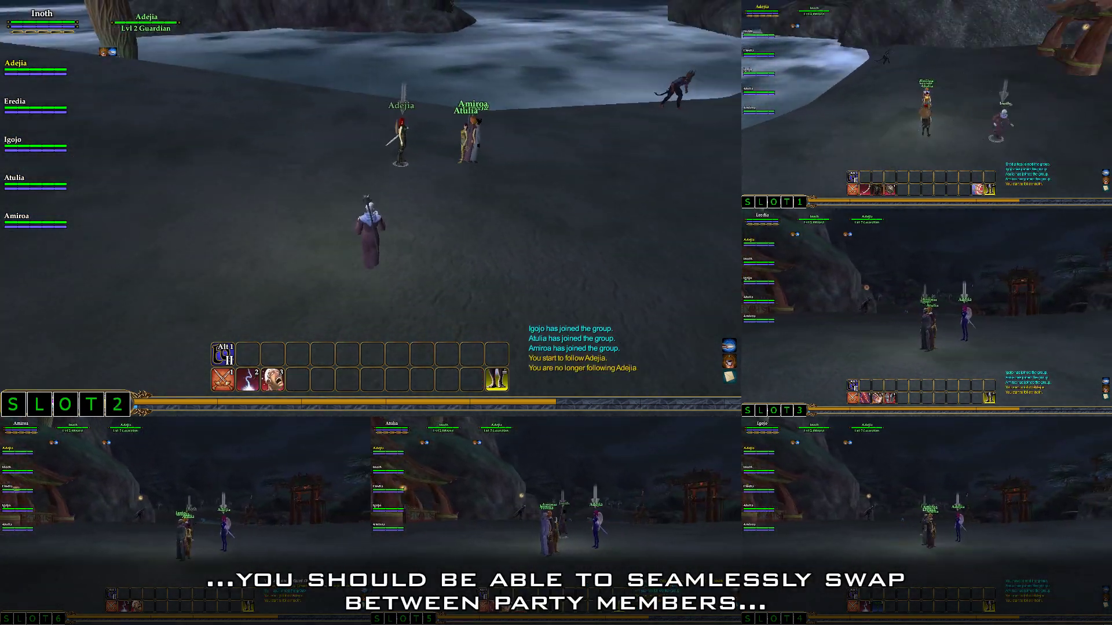
Swap to slot 3 and on to slot 4, running each leader away and having the rest of the party follow
key("ctrl+alt+3")
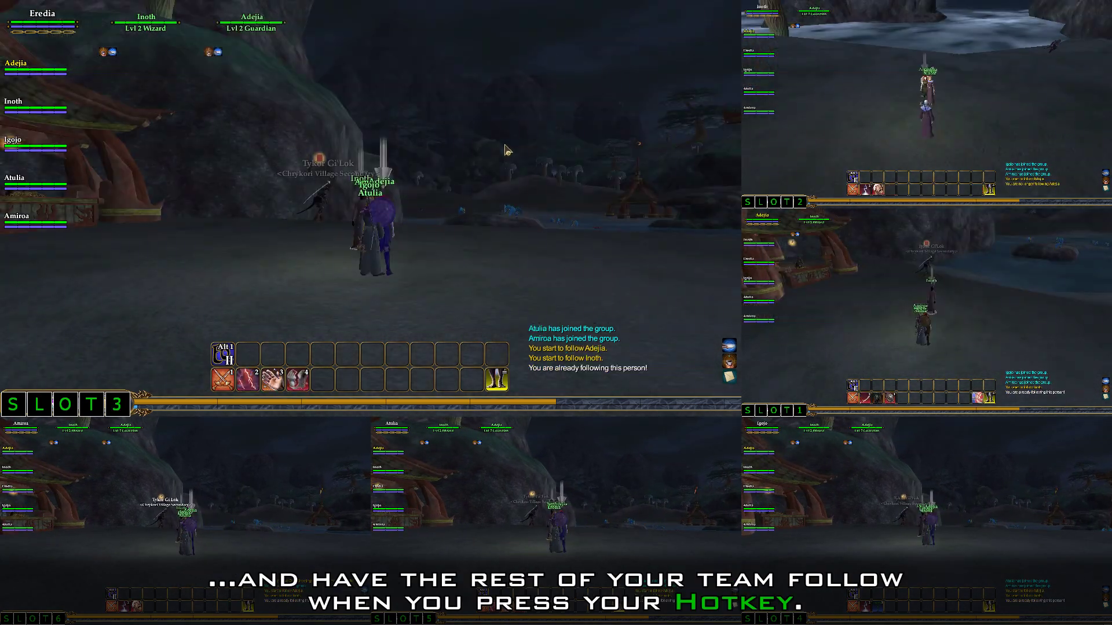
key("s")
key("f")
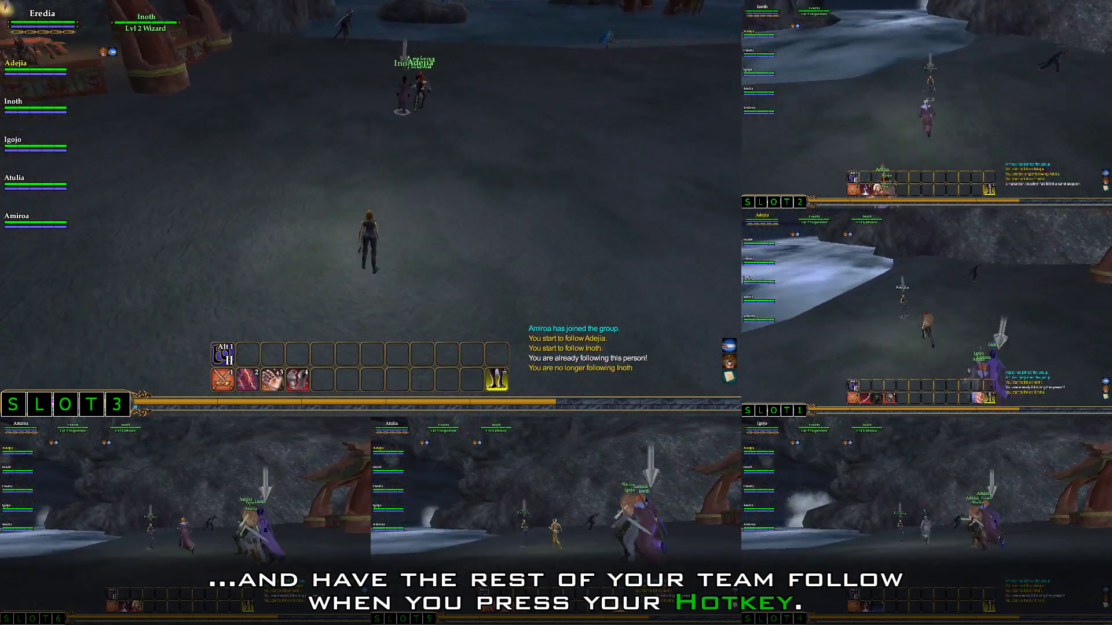
key("ctrl+alt+4")
key("s")
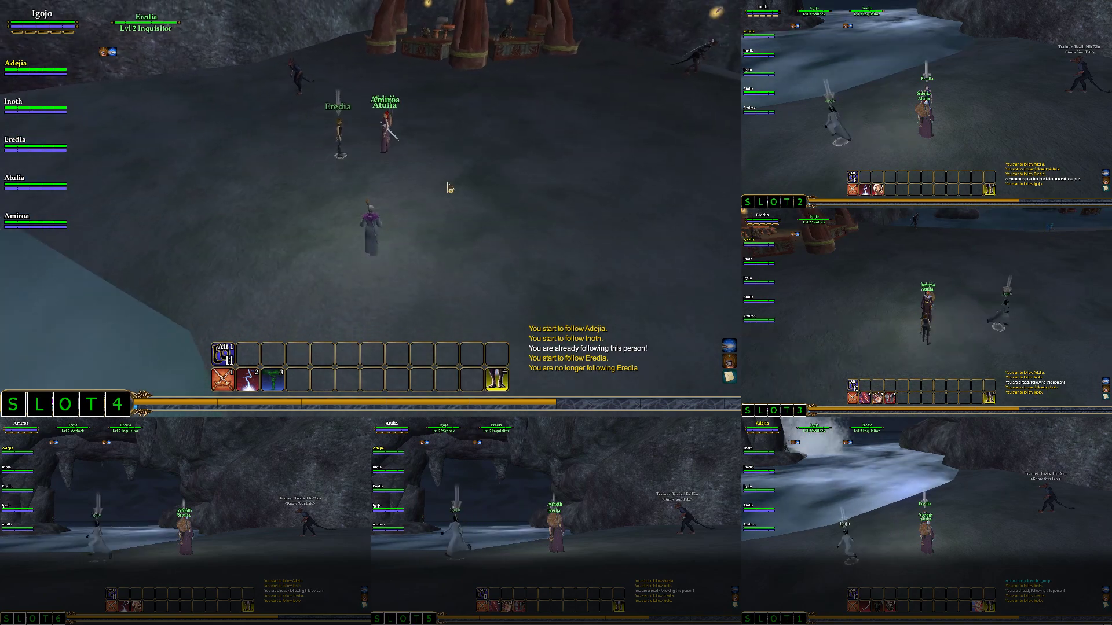
key("f")
Repeat the follow test with slot 5 and slot 6 as the leading characters
key("ctrl+alt+5")
key("s")
key("f")
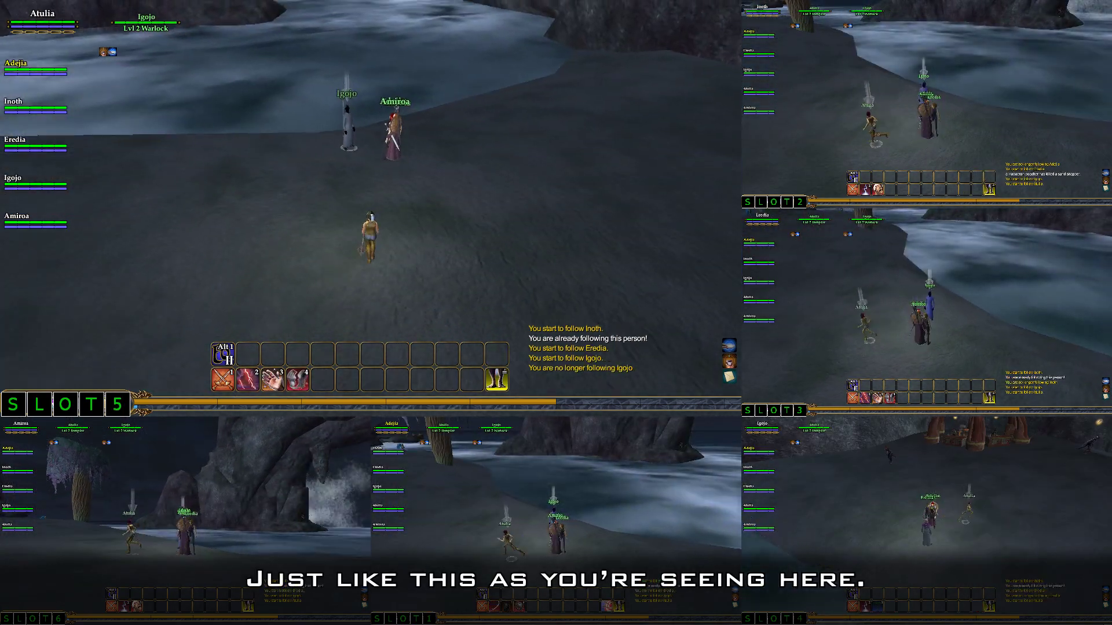
key("ctrl+alt+6")
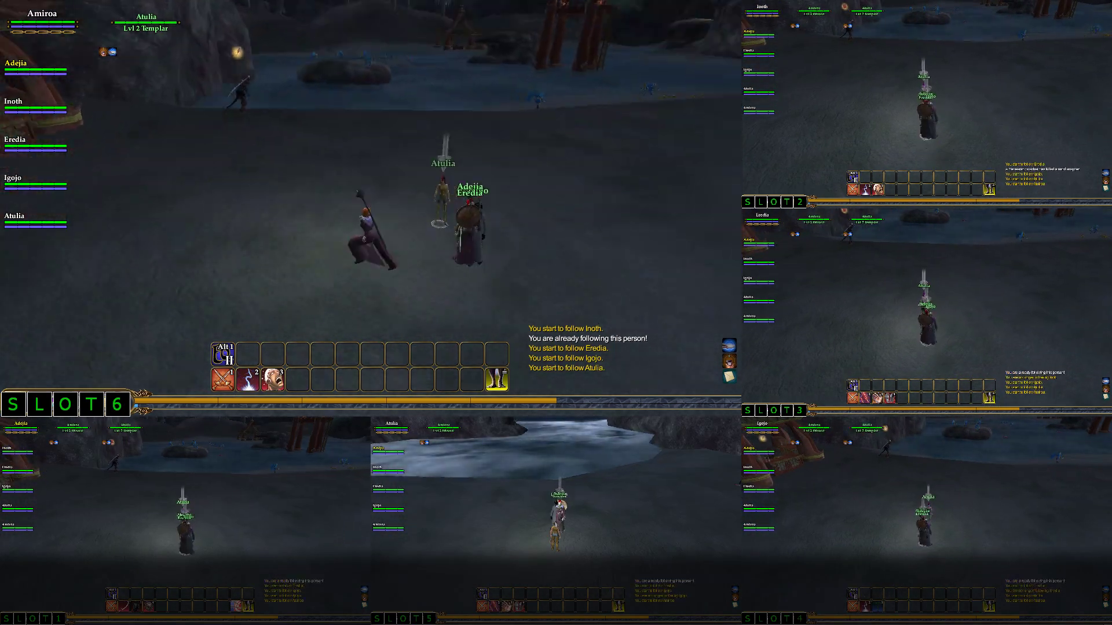
key("s")
key("equal")
Turn slot 6's character toward the Chrykori Village Provisioner, target that NPC and have the other characters assist
key("a")
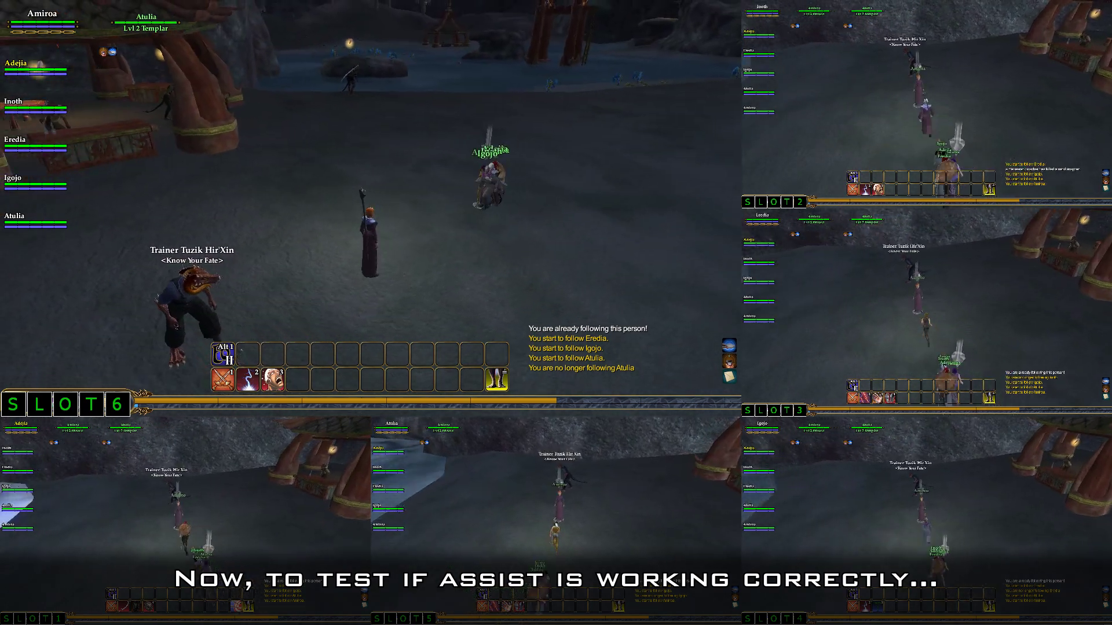
key("w")
key("d")
key("a")
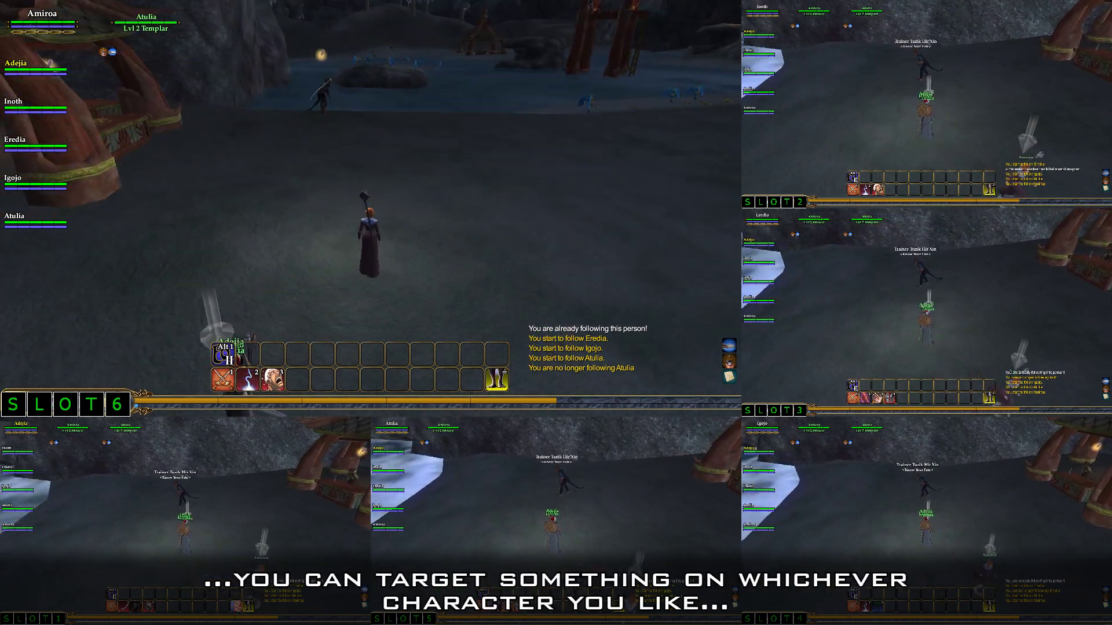
left_click(374, 130)
key("alt+1")
left_click_drag(472, 165, 301, 165)
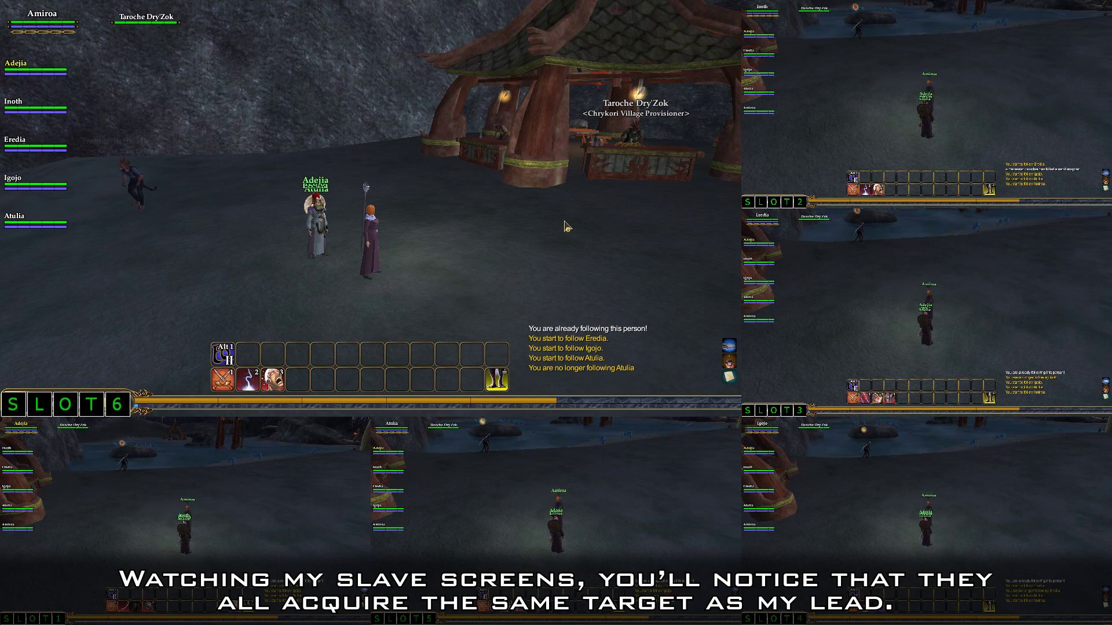
Swap to slot 2, target and hail the trainer NPC, and have the other characters assist
key("ctrl+alt+2")
left_click_drag(566, 226, 411, 200)
double_click(227, 152)
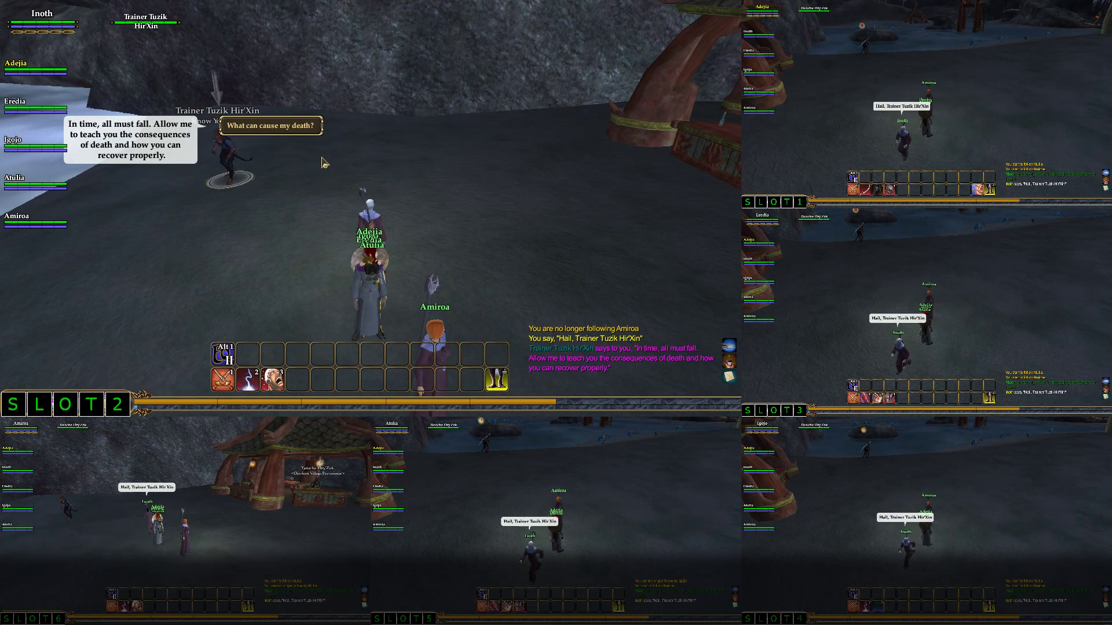
key("F2")
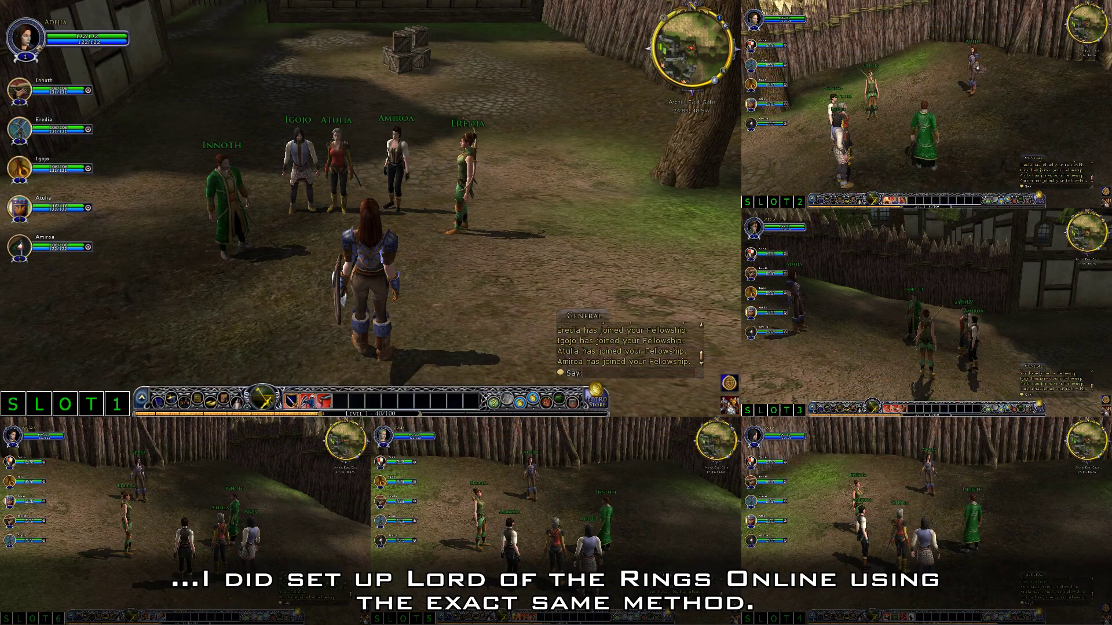
Test following in Lord of the Rings Online with slots 1, 2, 4, 5 and 6 as leader in turn
key("w")
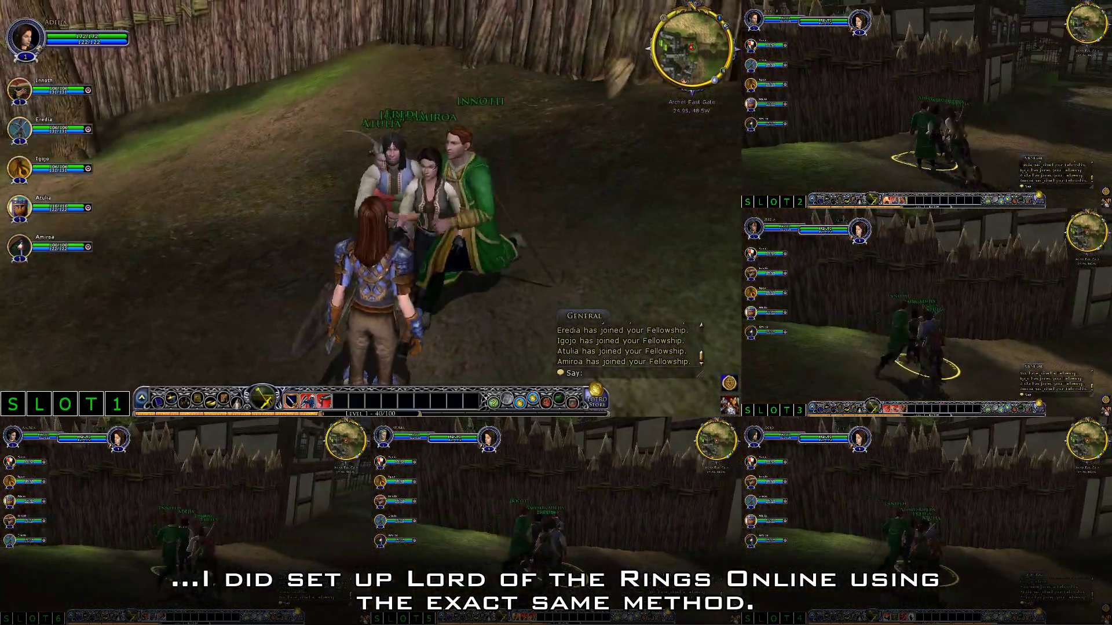
key("w")
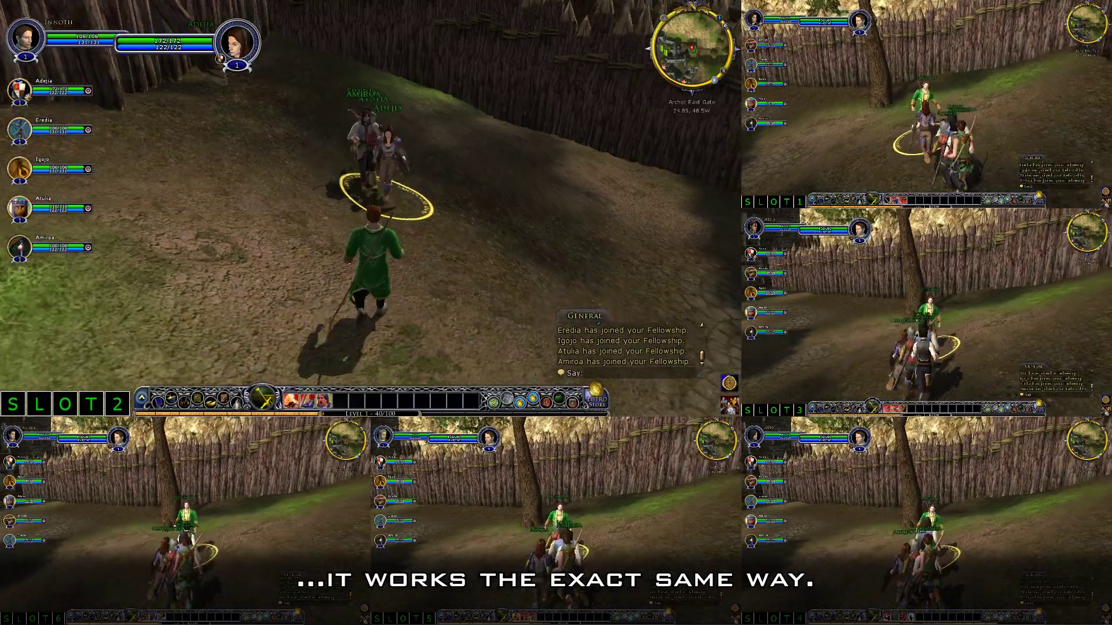
key("ctrl+alt+4")
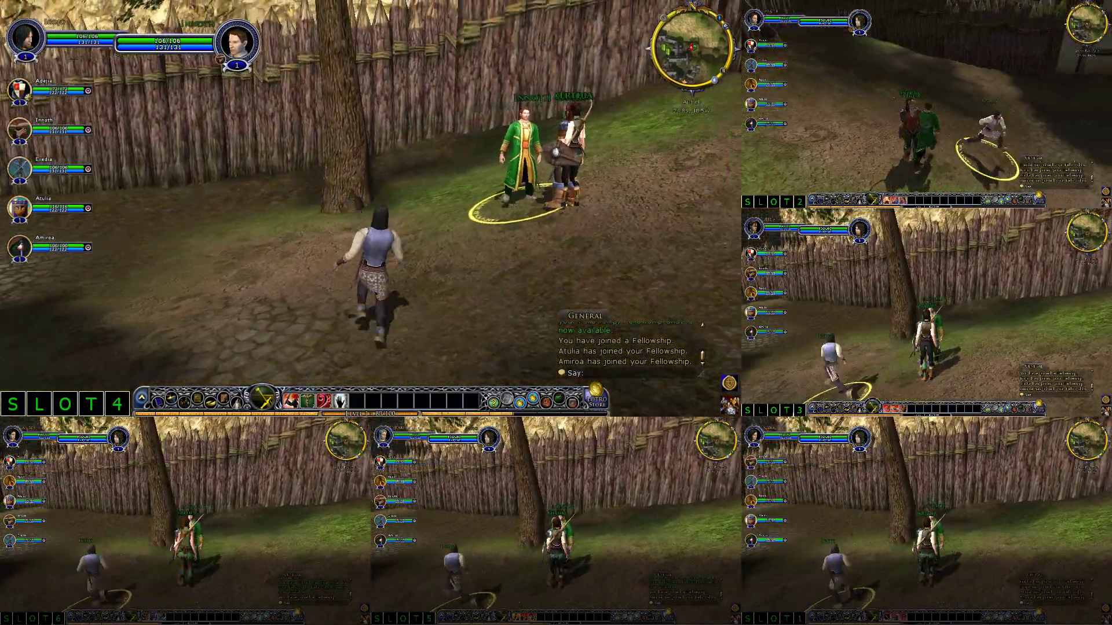
key("s")
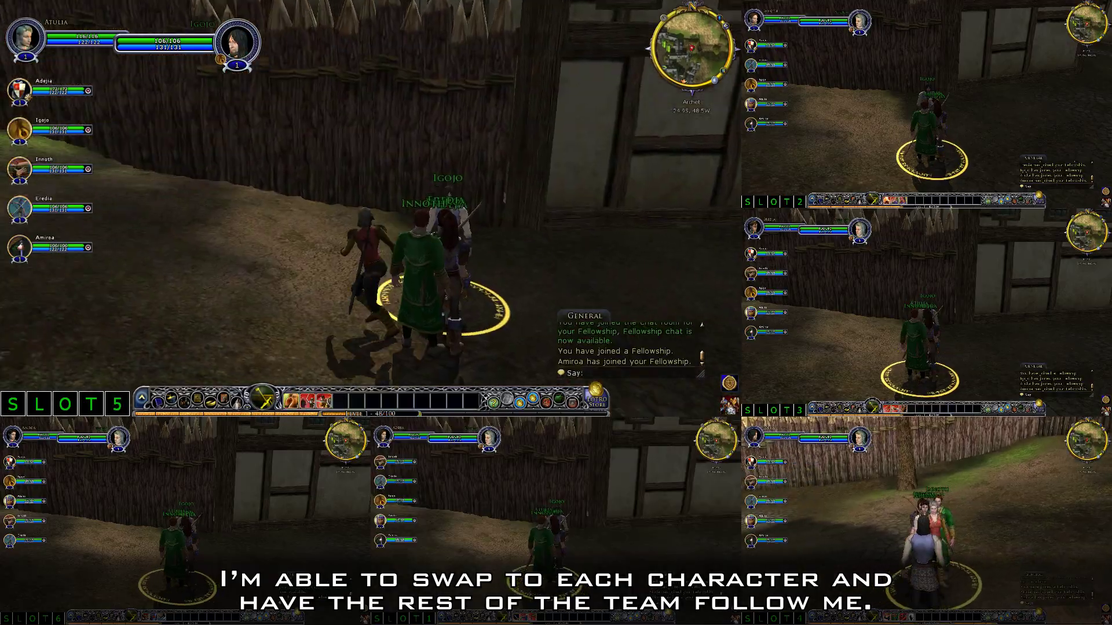
key("w")
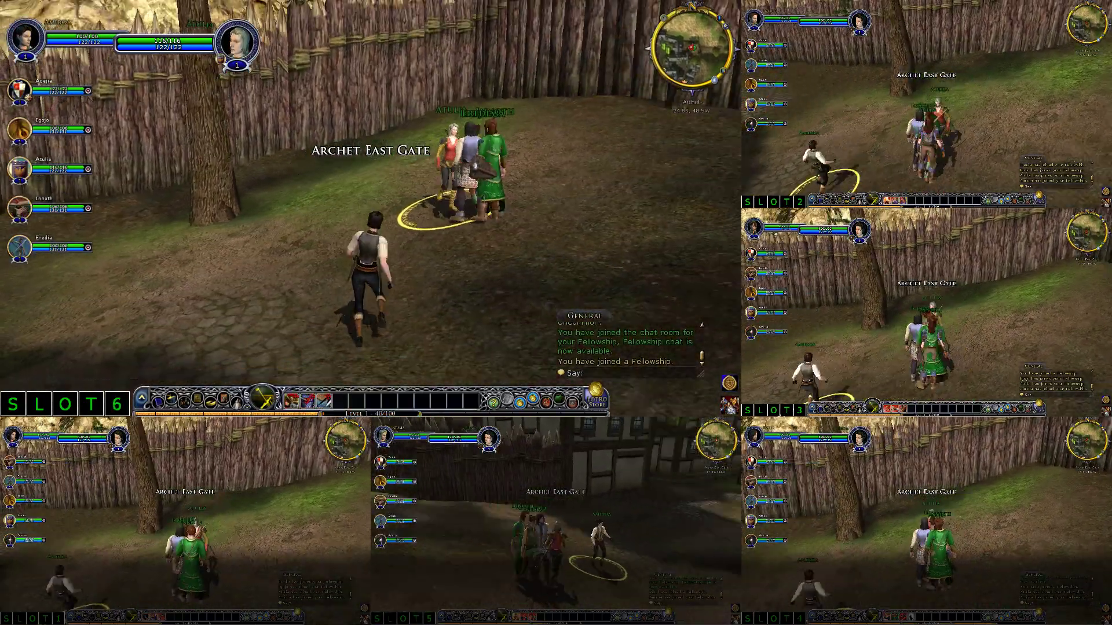
Run slot 6's character through the gate into town and target the NPC beside the striped market tent to test assist
key("a")
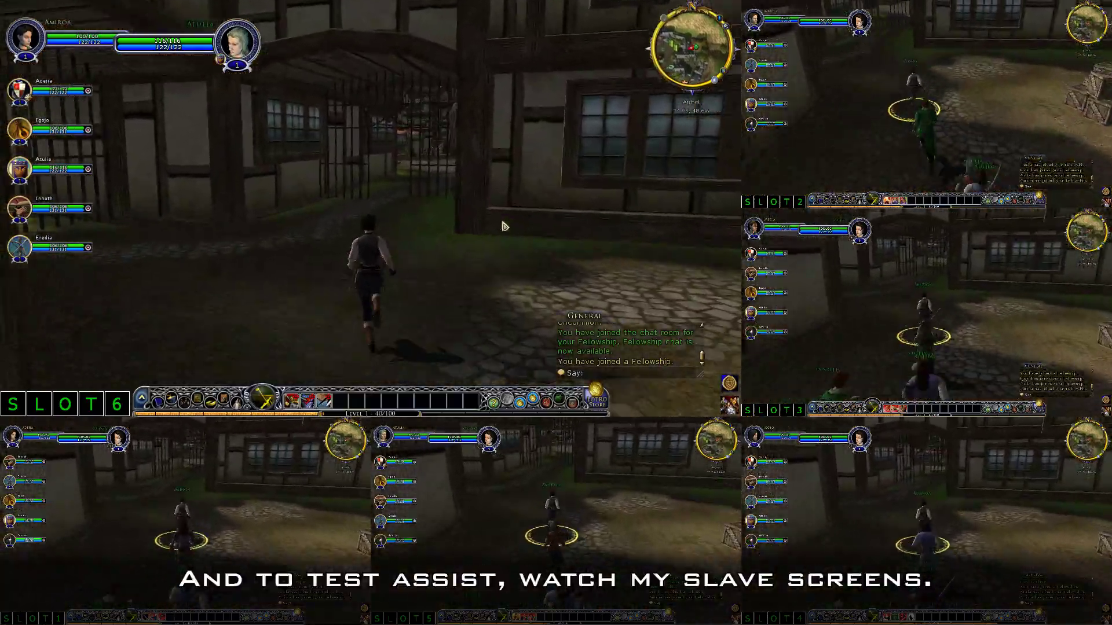
key("a")
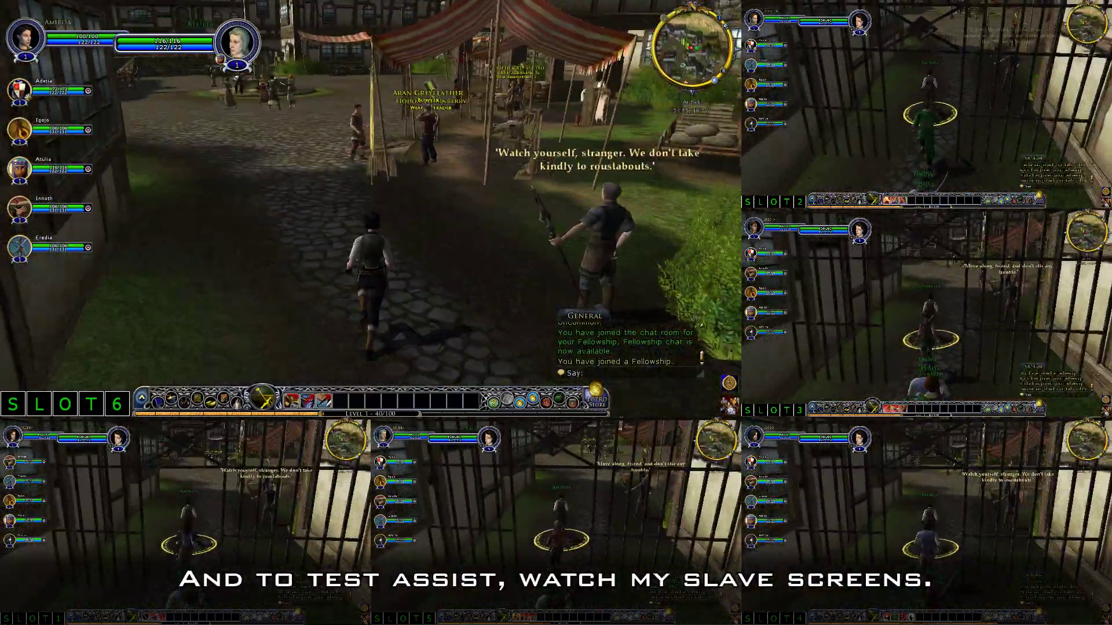
left_click(421, 180)
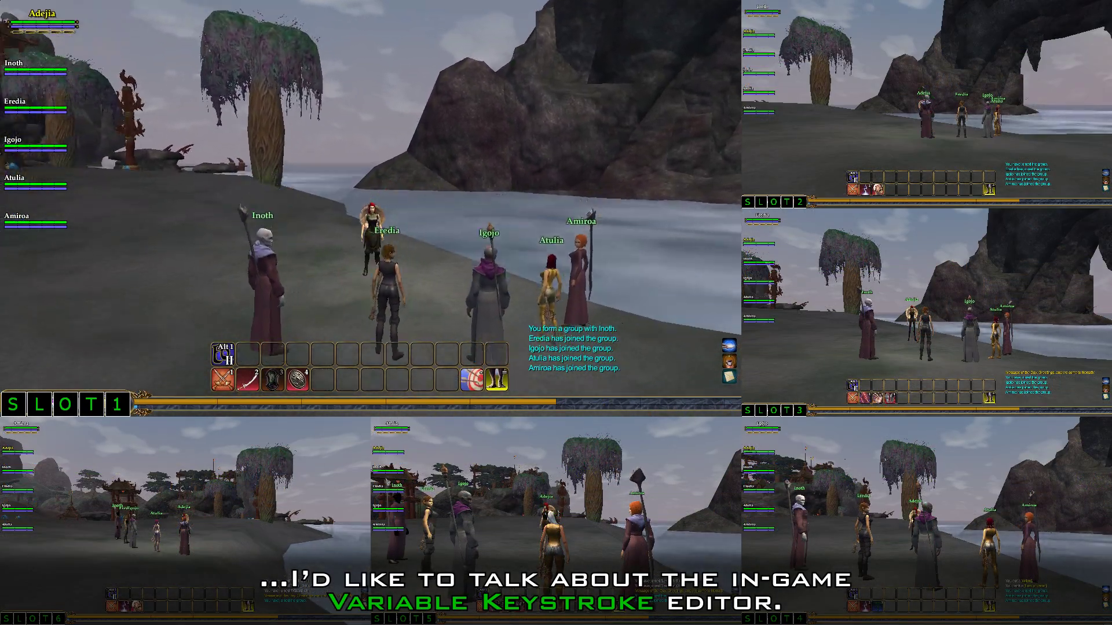
key("Left")
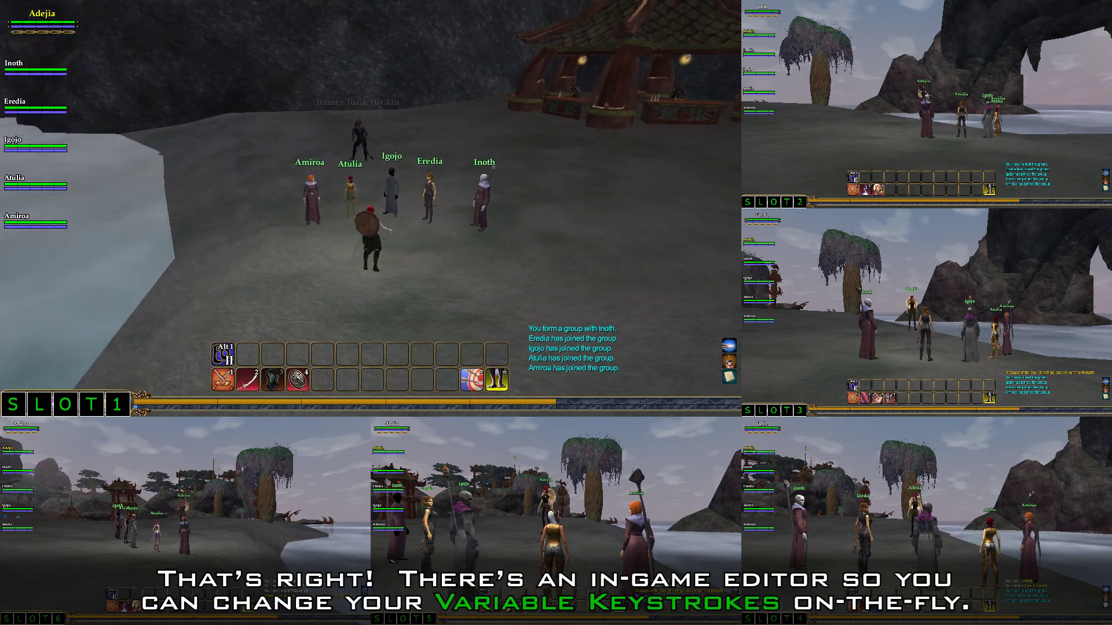
key("q")
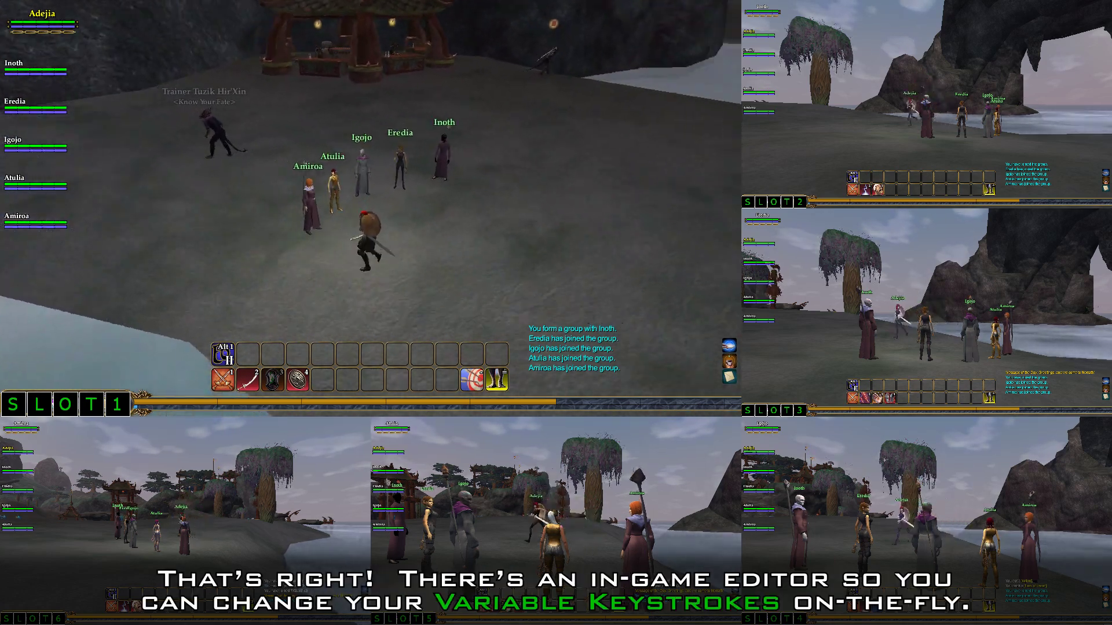
key("Left")
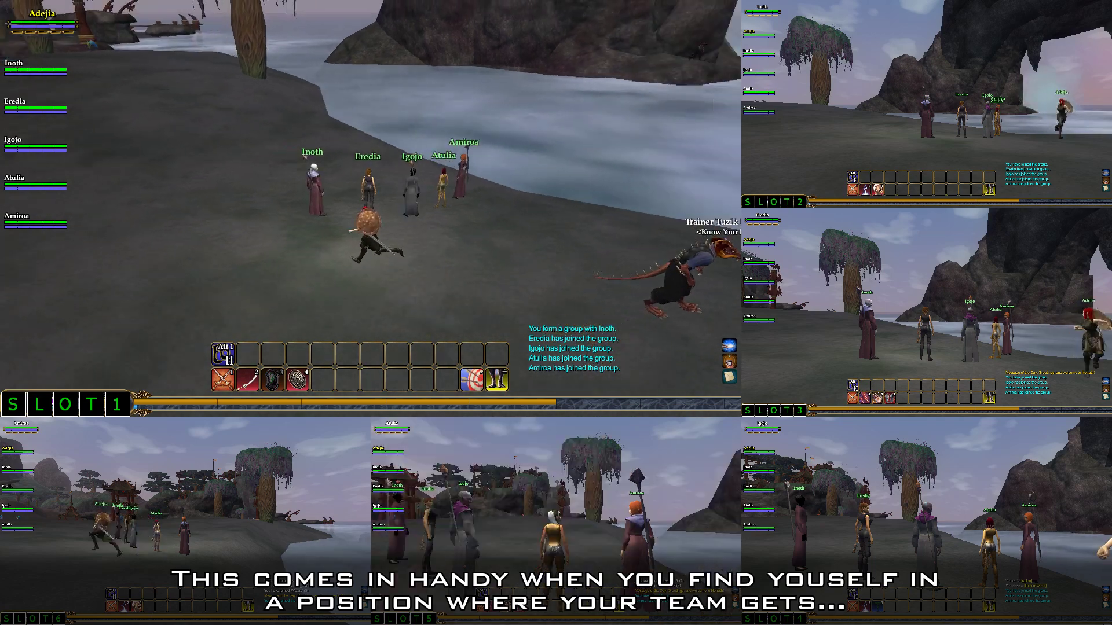
key("q")
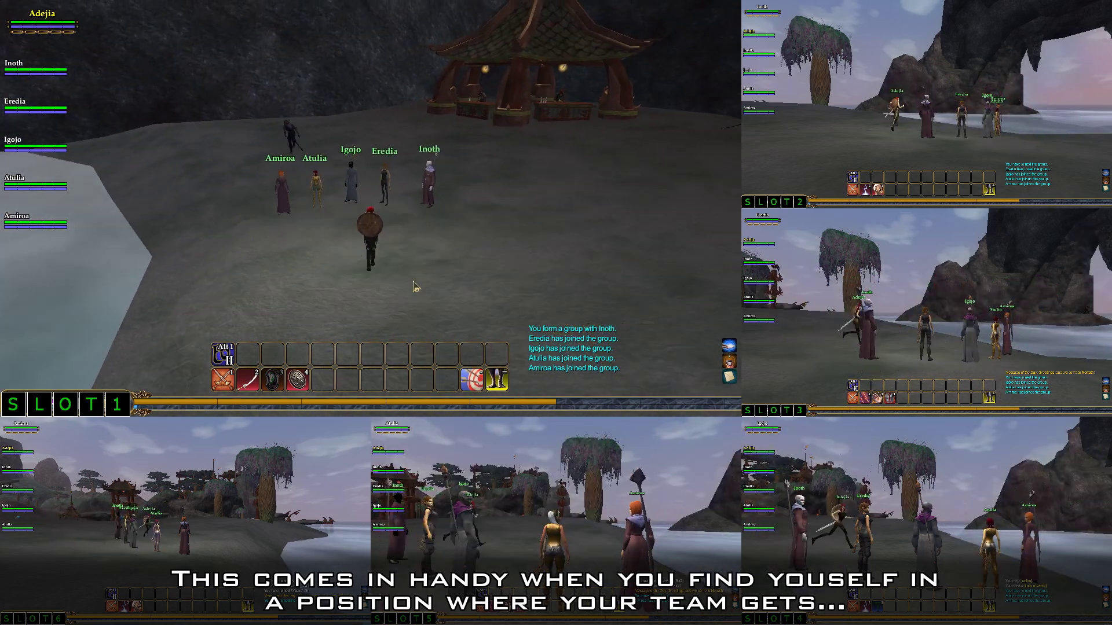
key("Up")
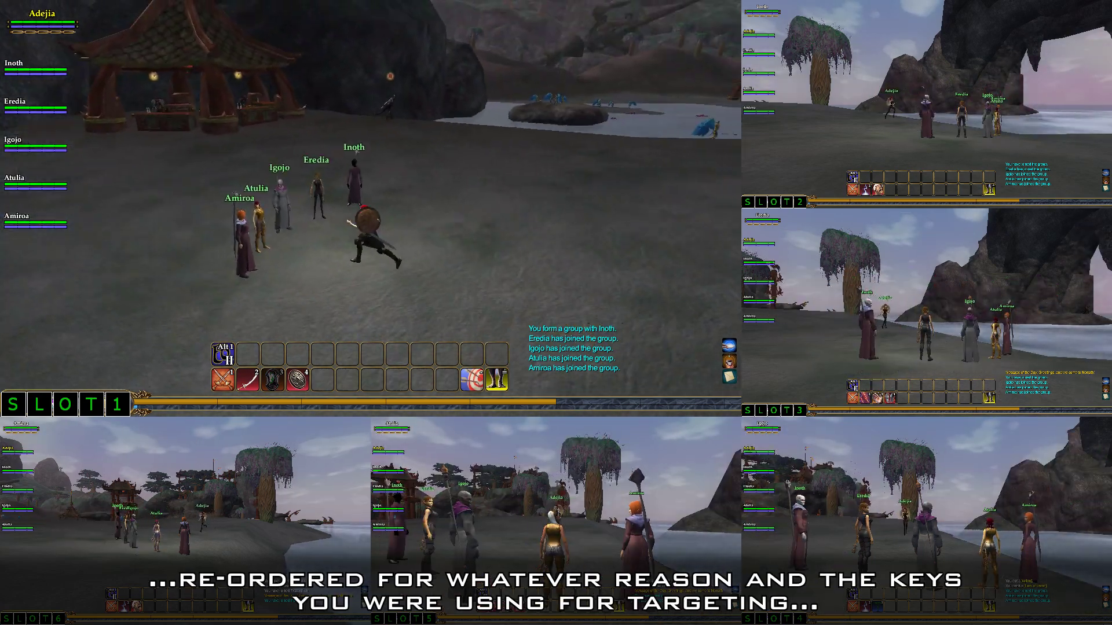
key("e")
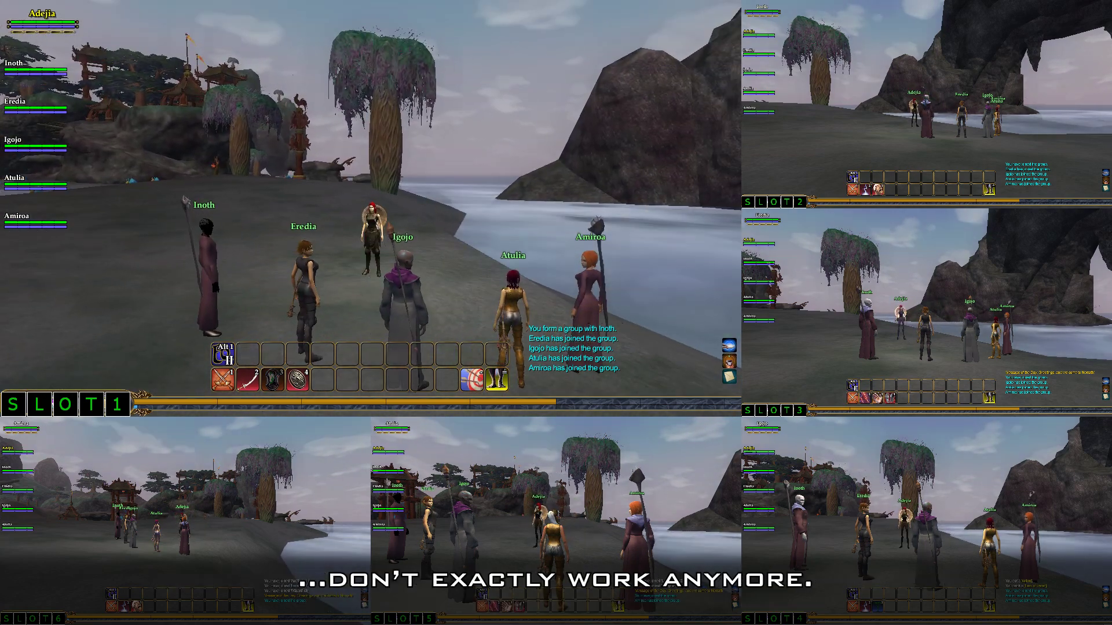
key("Left")
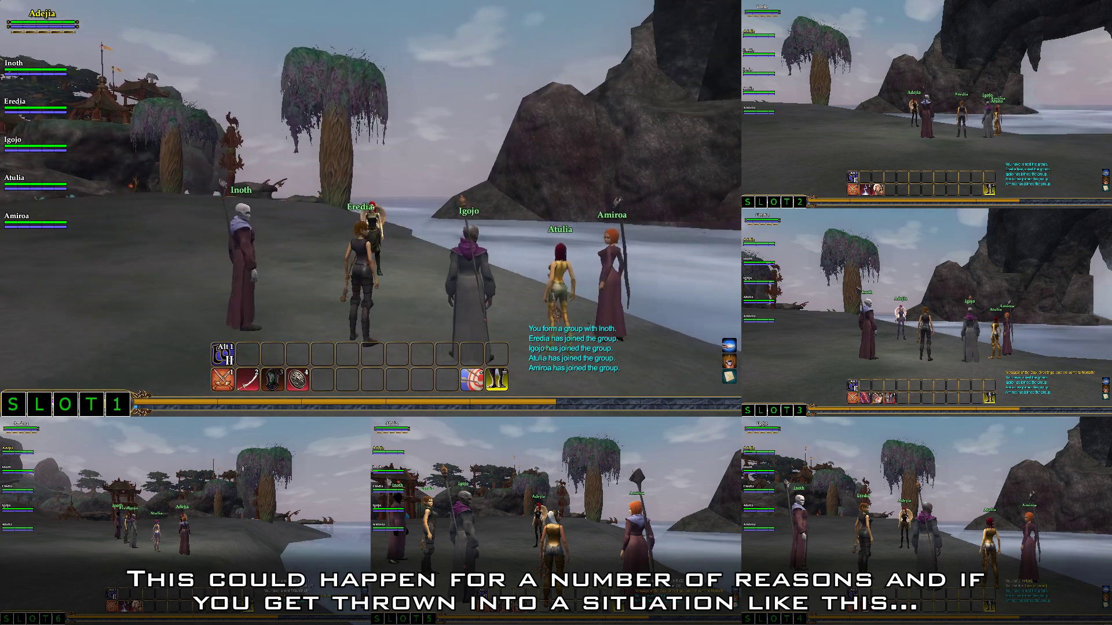
key("Left")
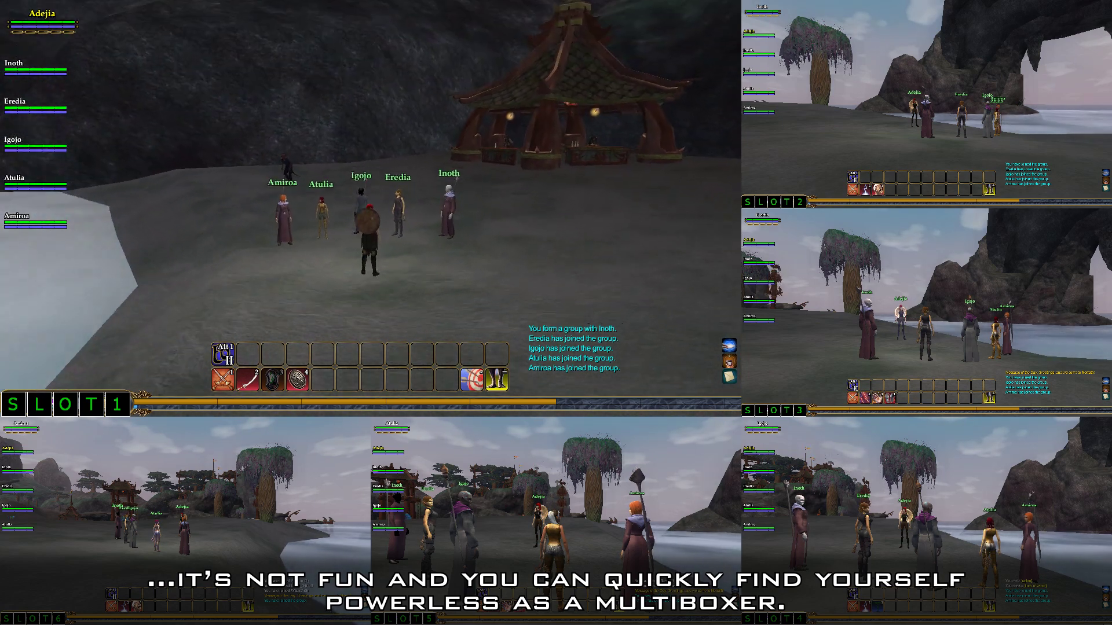
key("w")
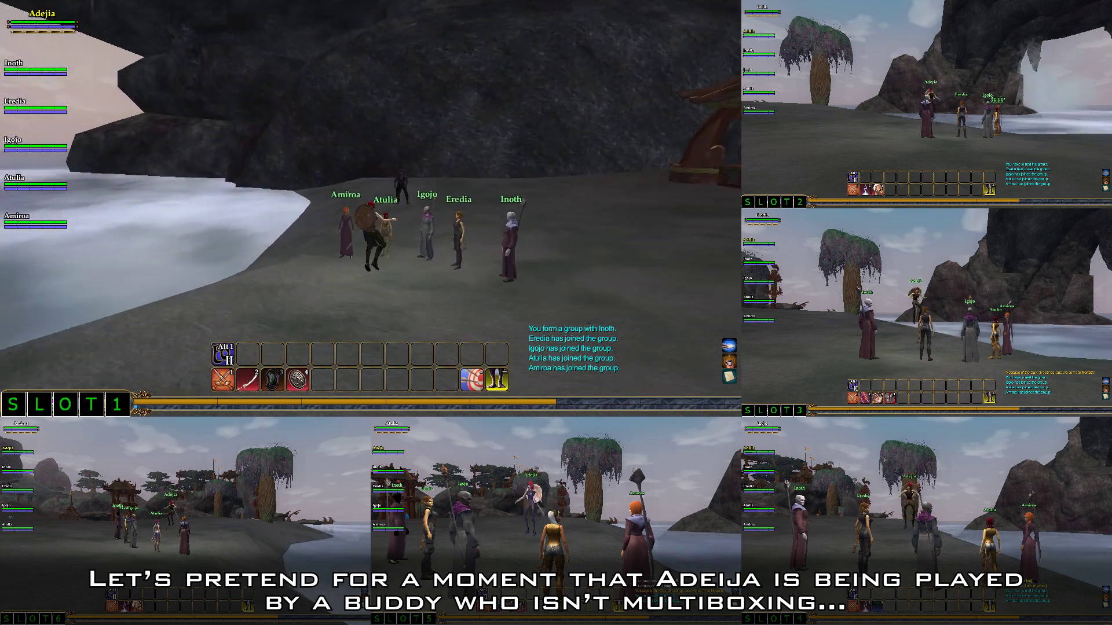
key("Right")
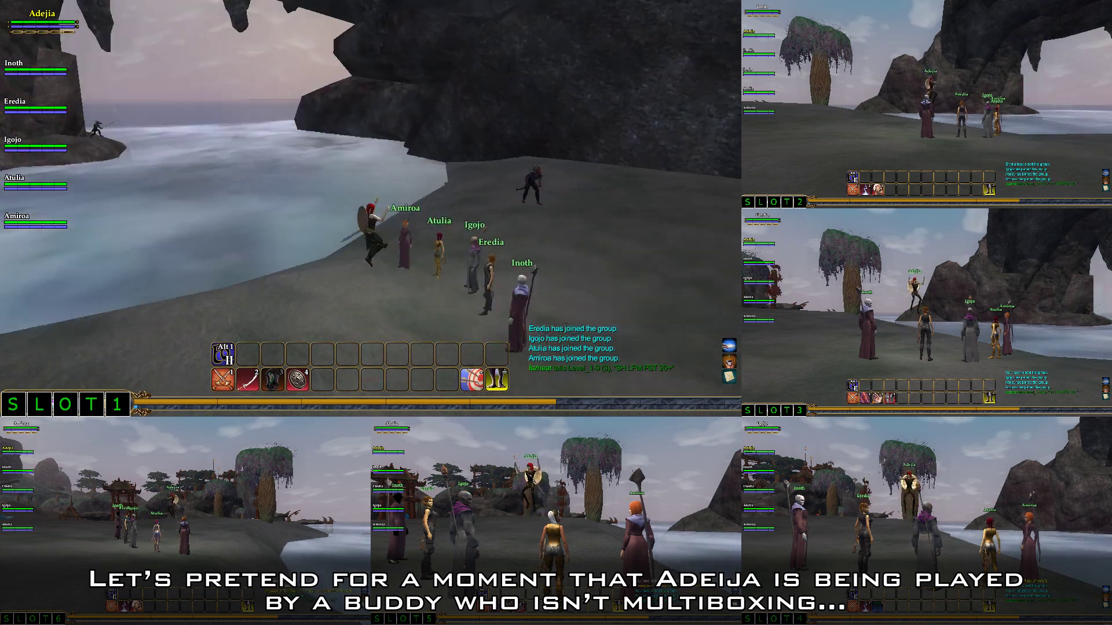
key("Right")
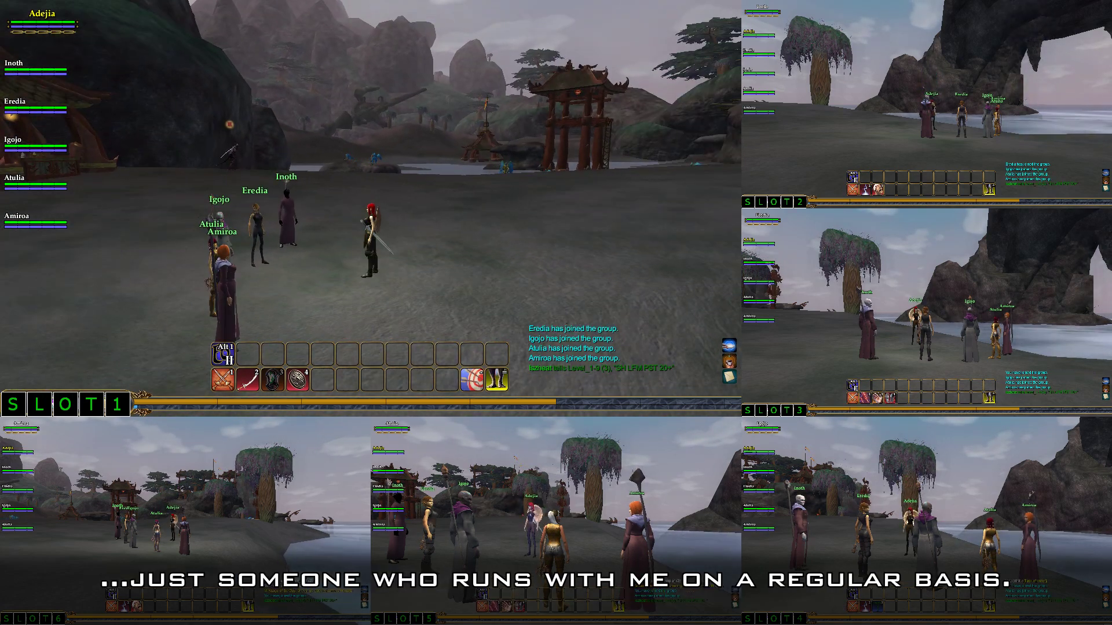
key("space")
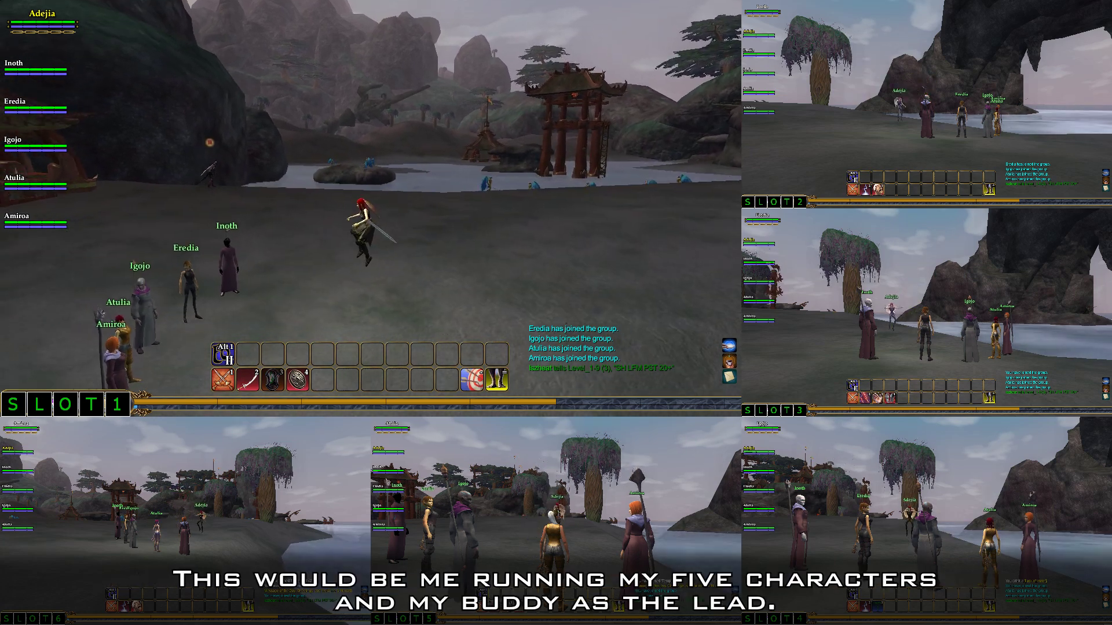
key("Left")
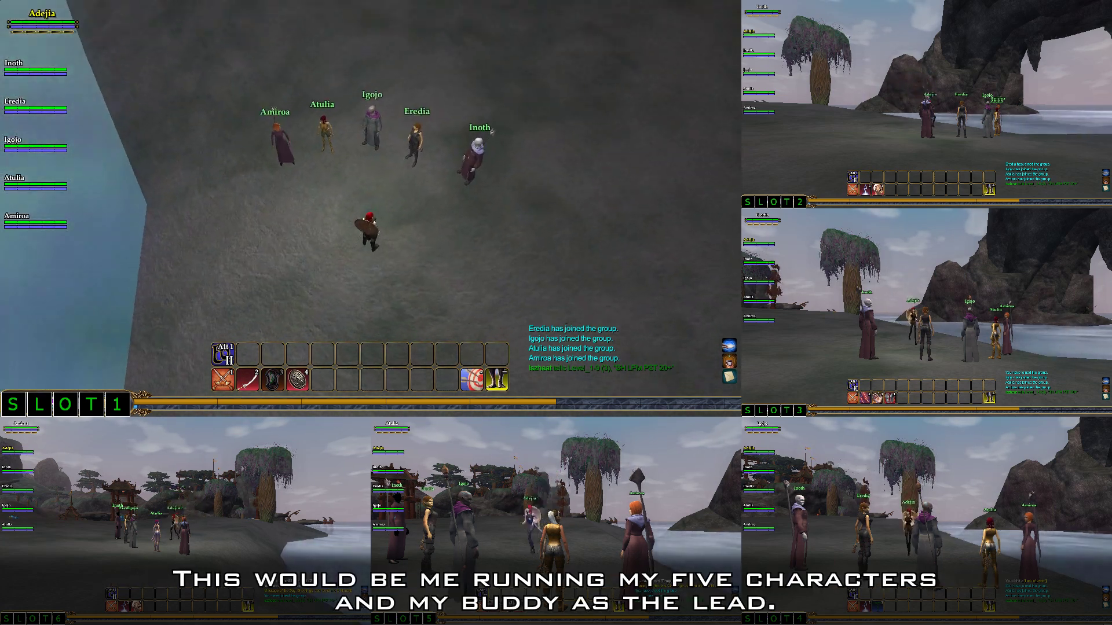
left_click_drag(443, 267, 492, 260)
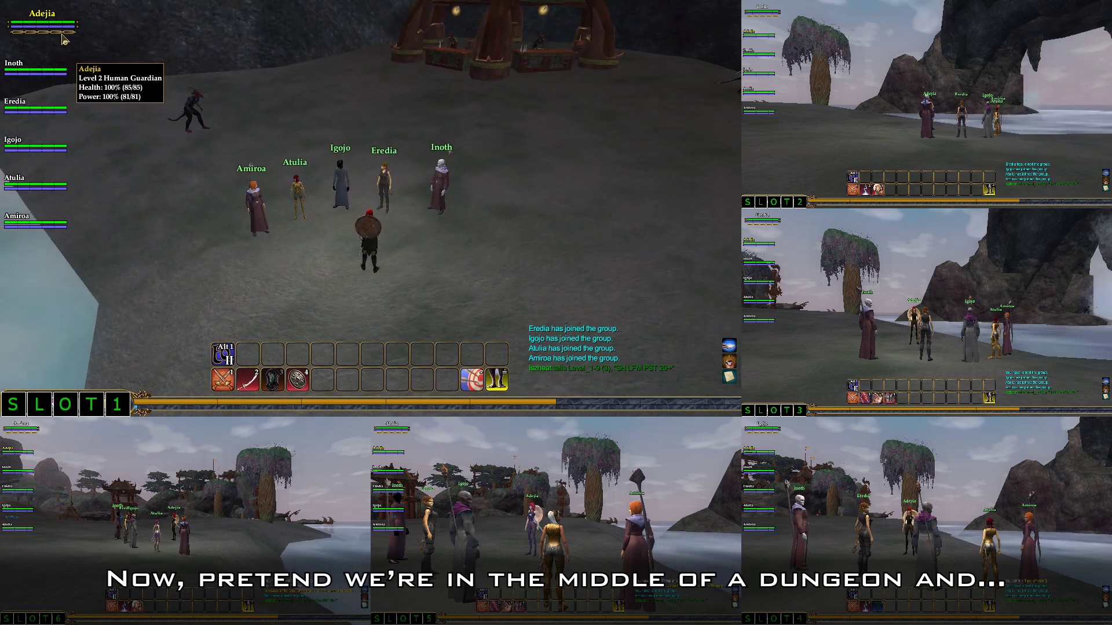
Have slot 1's character leave the group in EverQuest II, swap to slot 2 and reposition its character beside the party
right_click(64, 40)
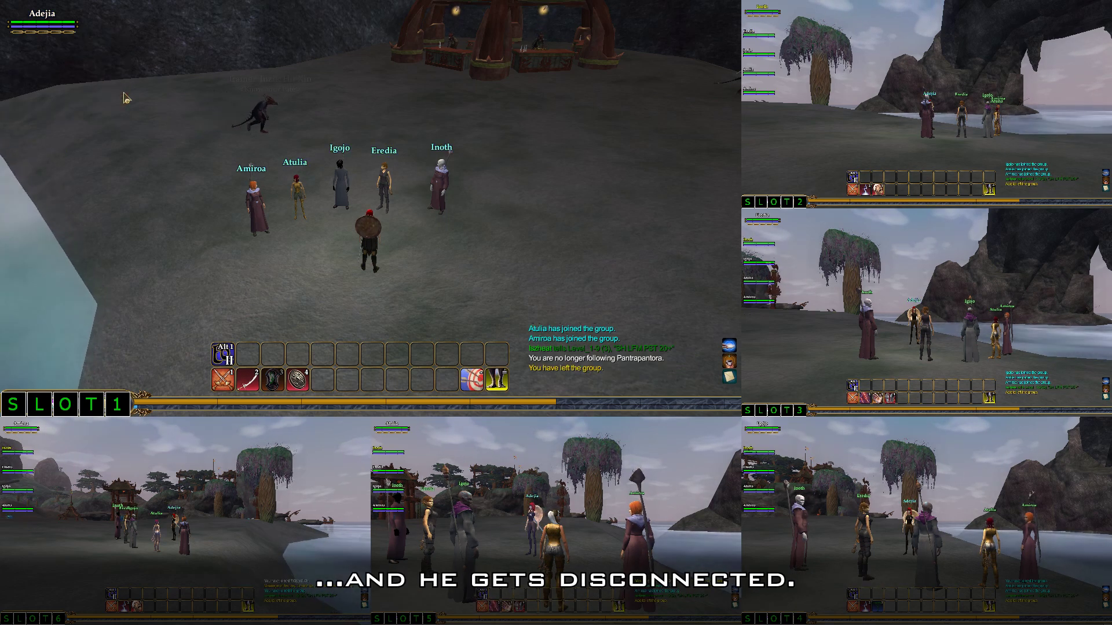
key("ctrl+alt+2")
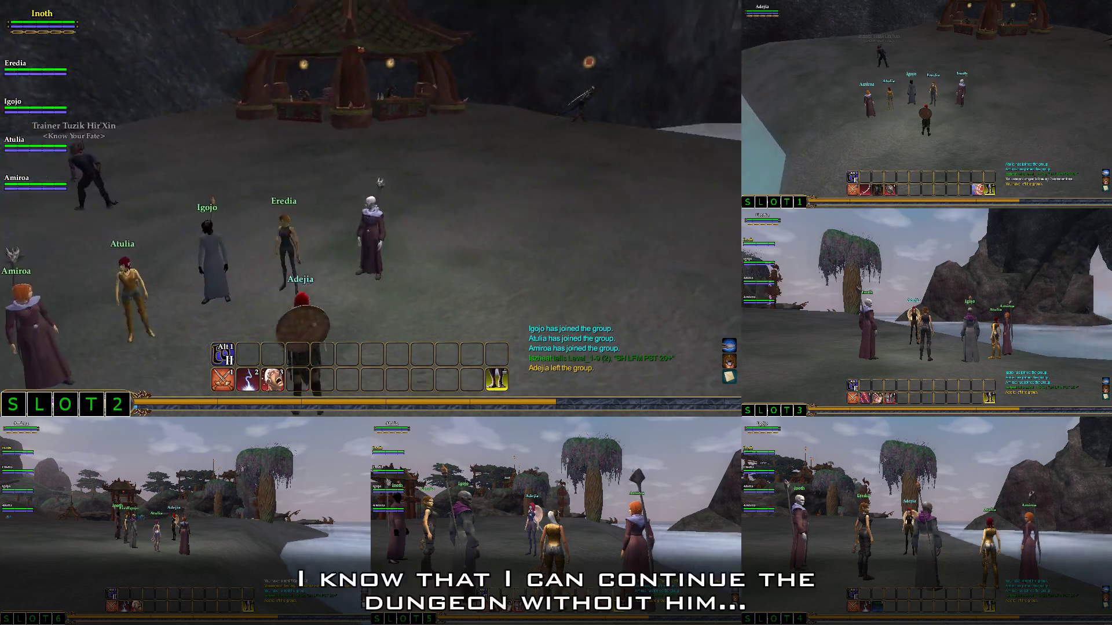
left_click_drag(445, 139, 539, 127)
key("s")
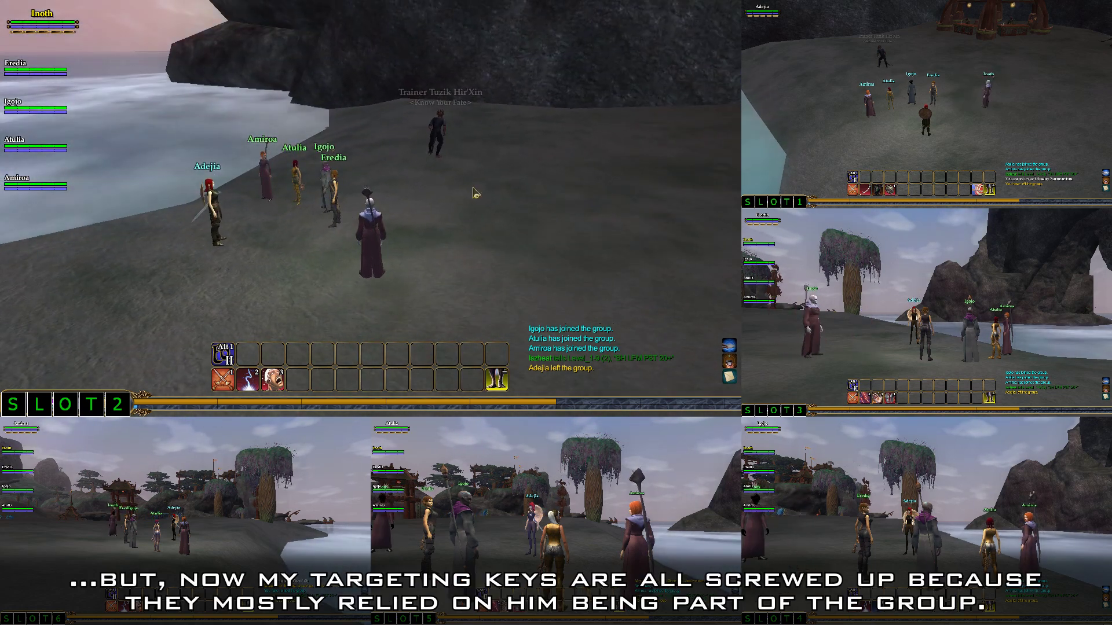
left_click_drag(521, 185, 461, 217)
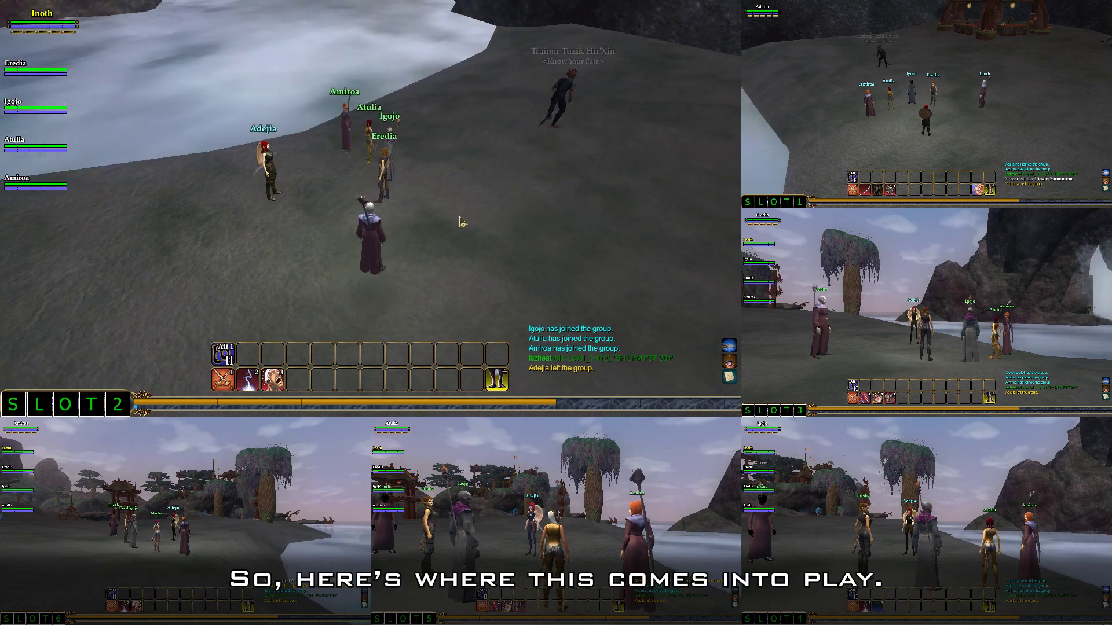
In slot 2's in-game ISBoxer variable keystrokes, update per-slot targeting for Target Slot #3 through #6, with F5 for Target Slot #6
key("ctrl+alt+shift+g")
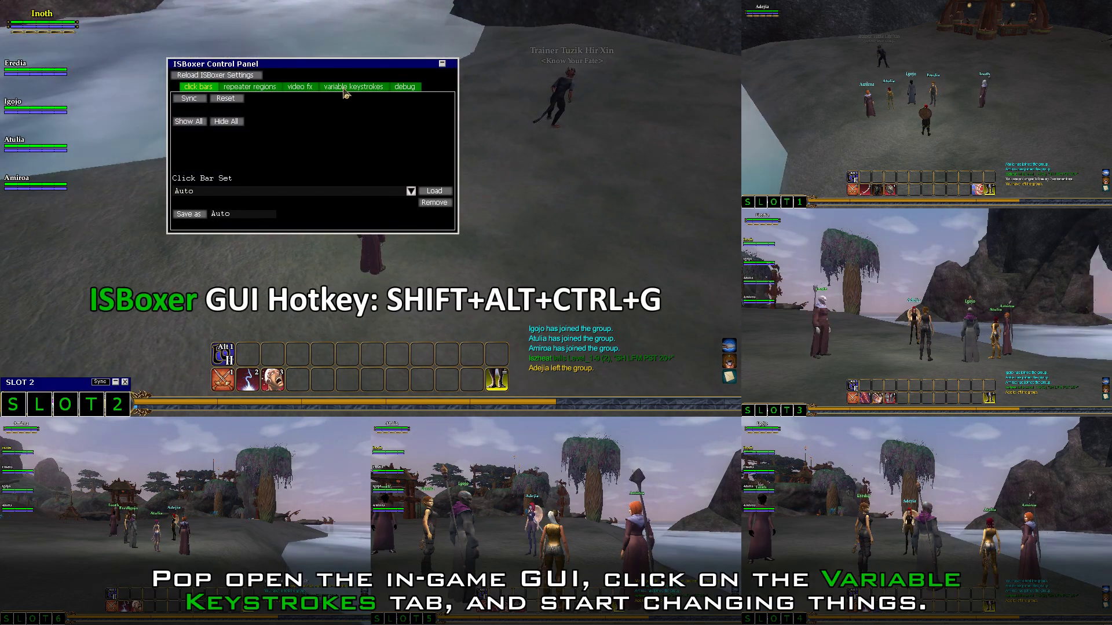
left_click(345, 87)
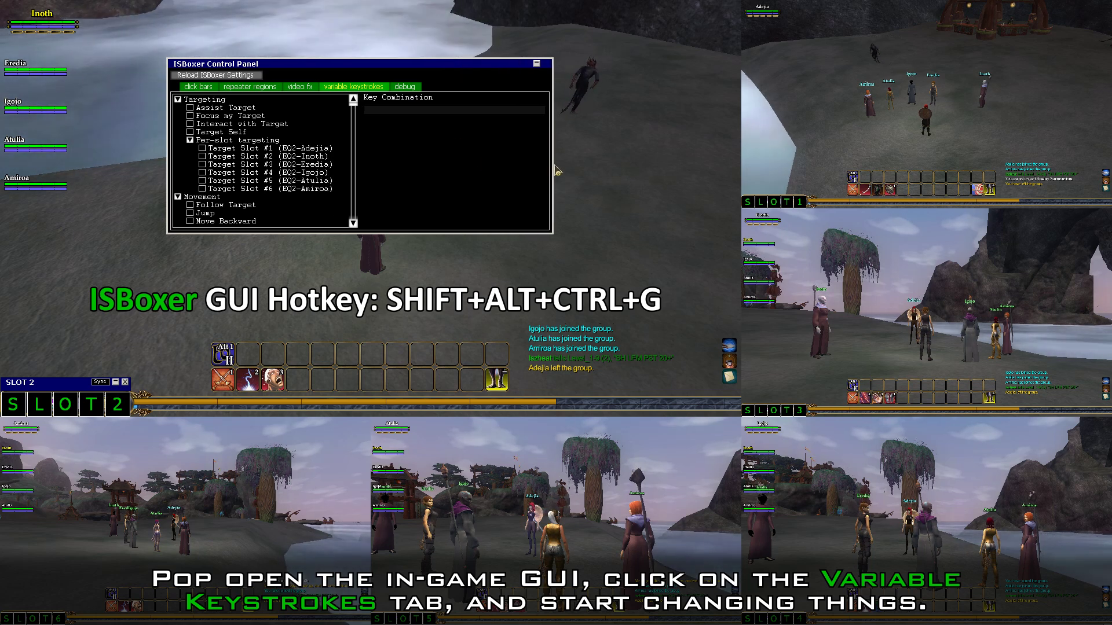
left_click(321, 164)
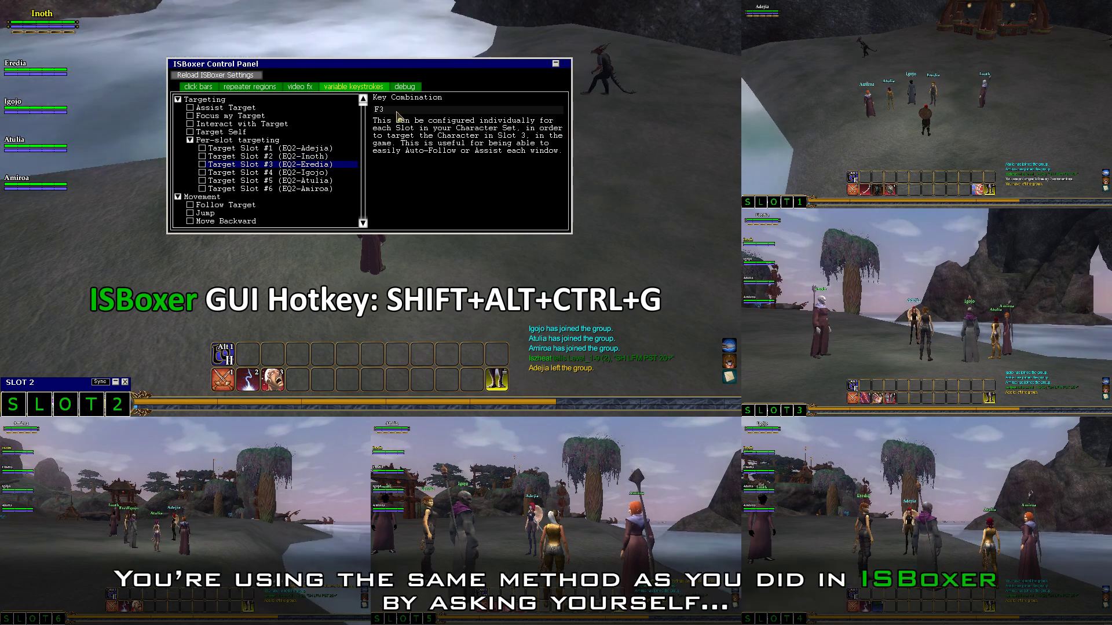
left_click(322, 189)
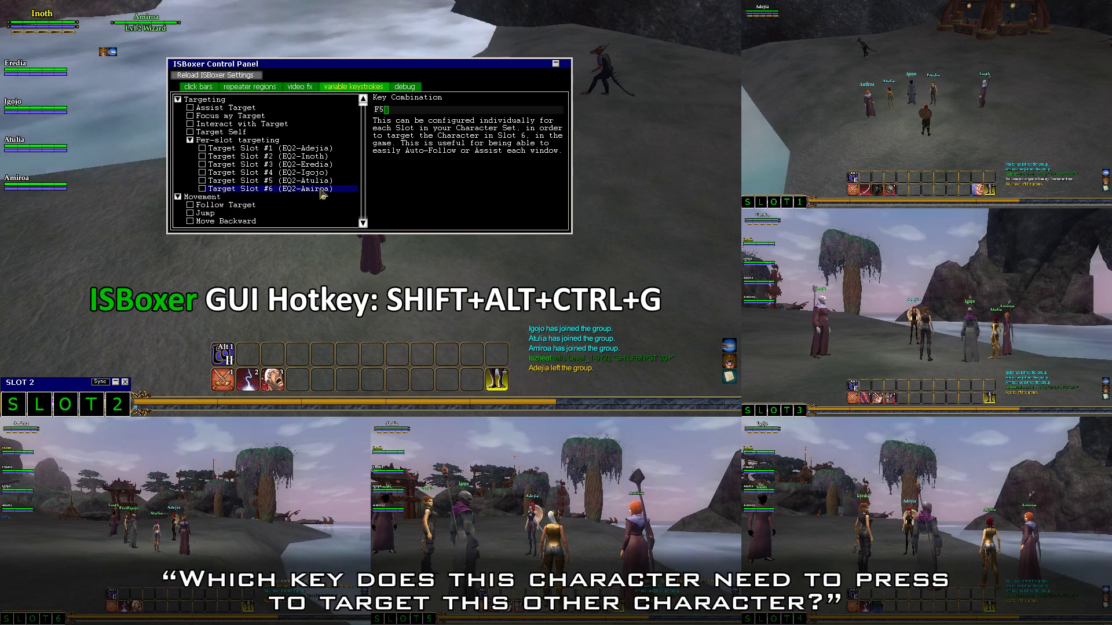
key("ctrl+alt+shift+g")
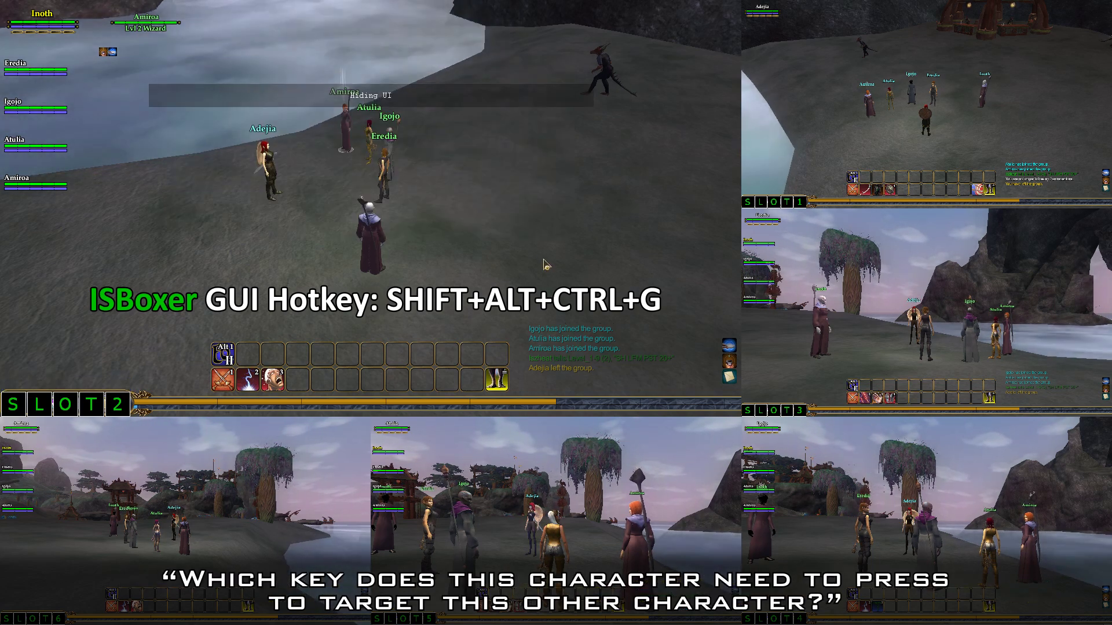
Swap to slot 3 and update its per-slot targeting variable keystrokes starting from Target Slot #2, with F5 for Target Slot #6
key("ctrl+alt+3")
left_click_drag(547, 264, 493, 129)
key("ctrl+alt+shift+g")
left_click_drag(253, 70, 471, 71)
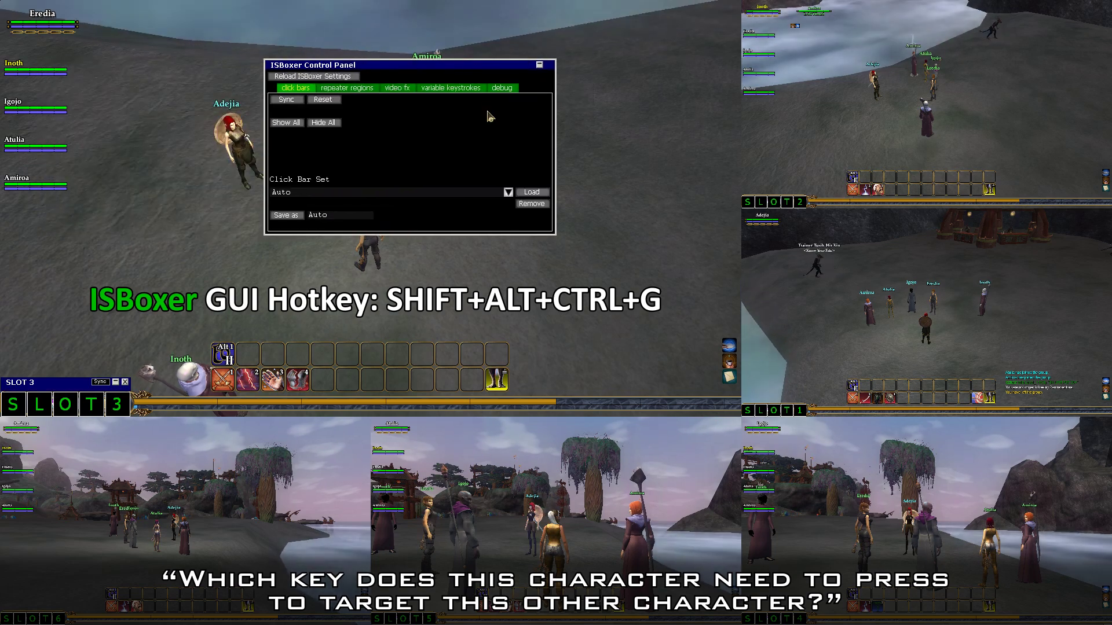
left_click(451, 88)
left_click_drag(557, 152, 643, 153)
left_click(347, 157)
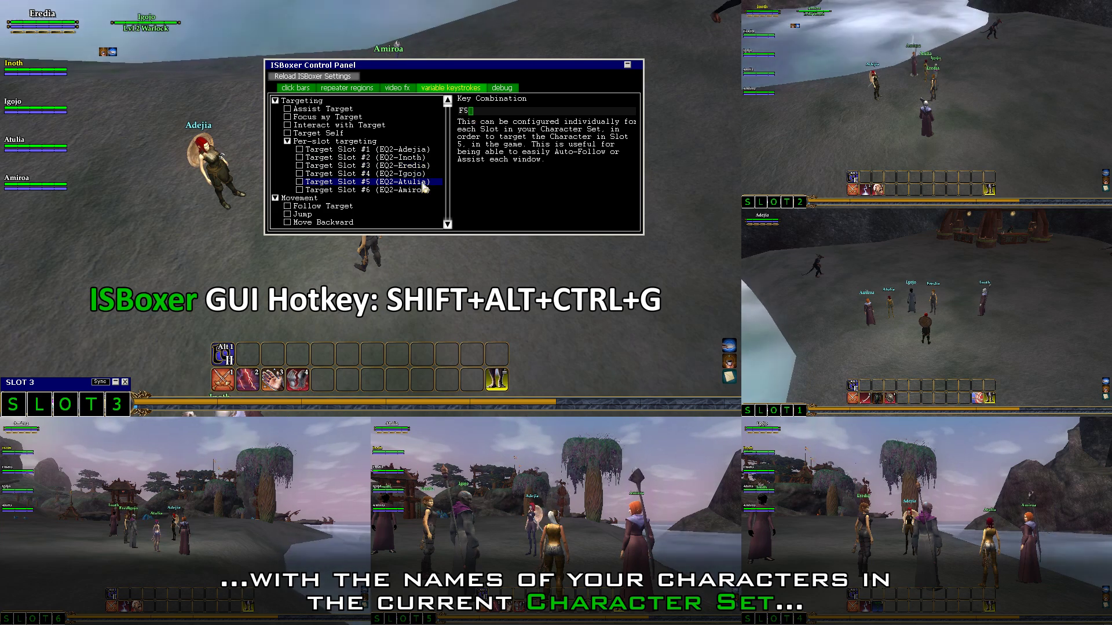
left_click(420, 190)
key("F5")
key("ctrl+alt+shift+g")
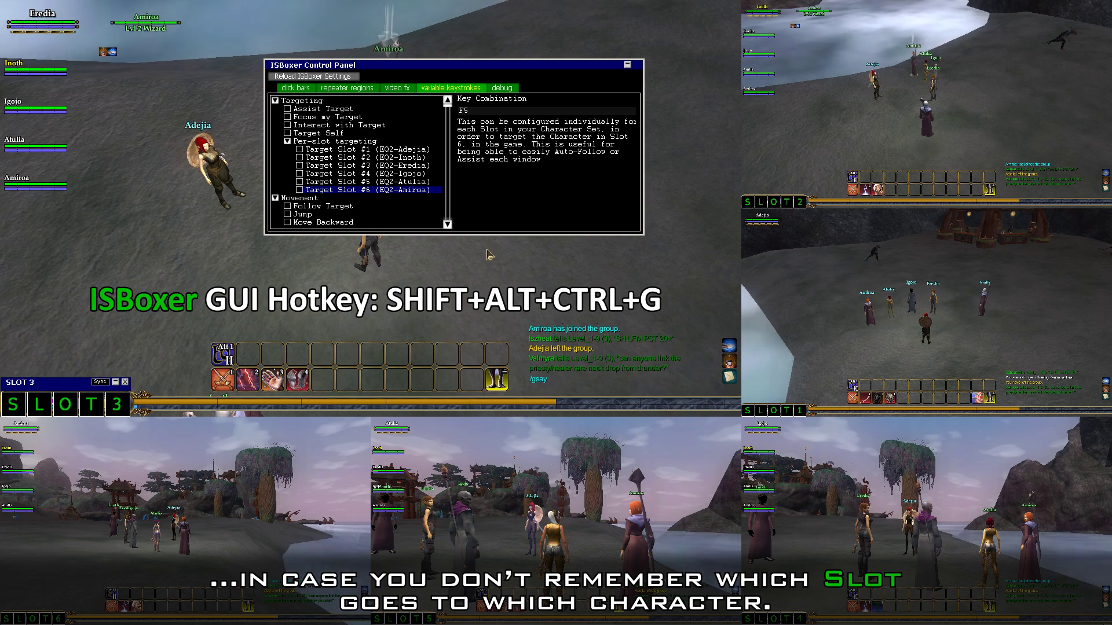
key("shift+alt+ctrl+g")
Swap to slot 4 and update its per-slot targeting variable keystrokes starting with F2 for Target Slot #2 and ending with F5 for Target Slot #6
key("ctrl+alt+4")
key("shift+alt+ctrl+g")
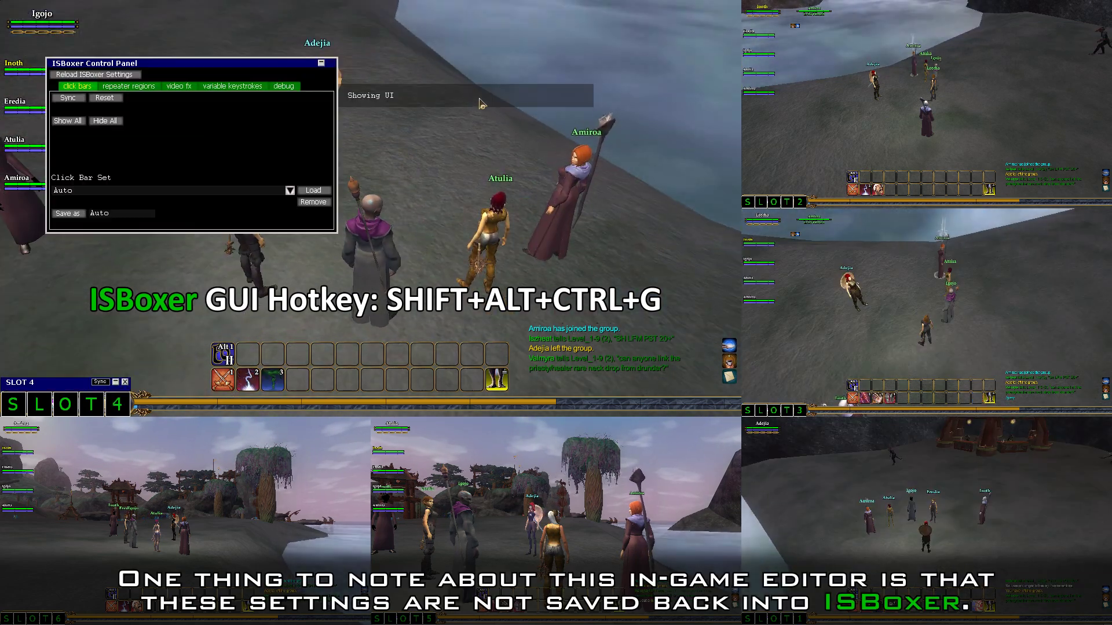
left_click(412, 81)
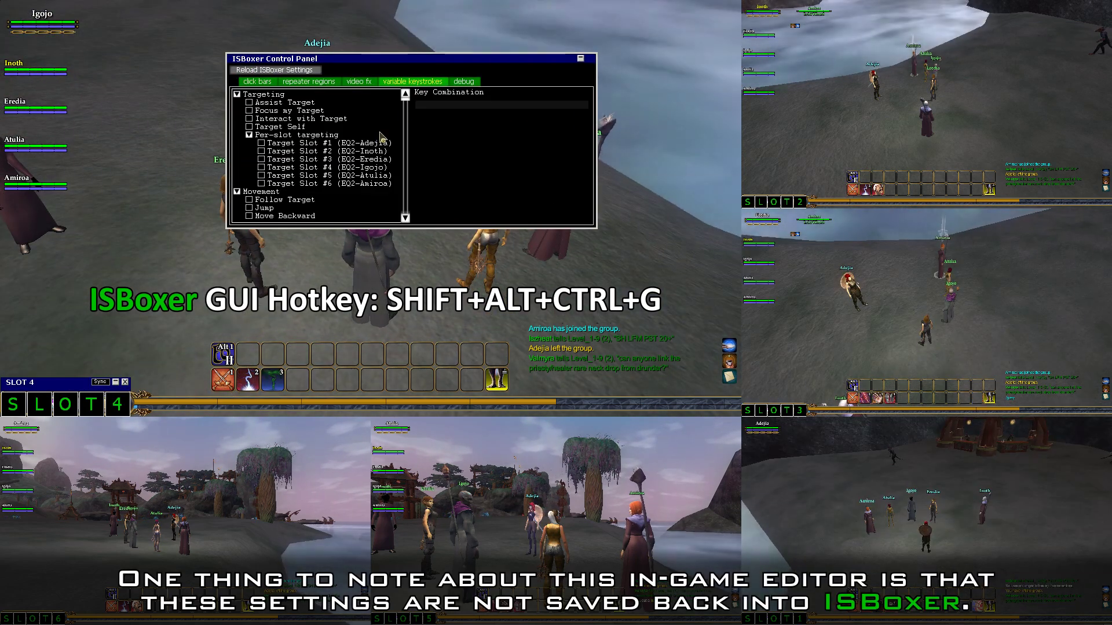
left_click(327, 150)
key("F2")
left_click(371, 175)
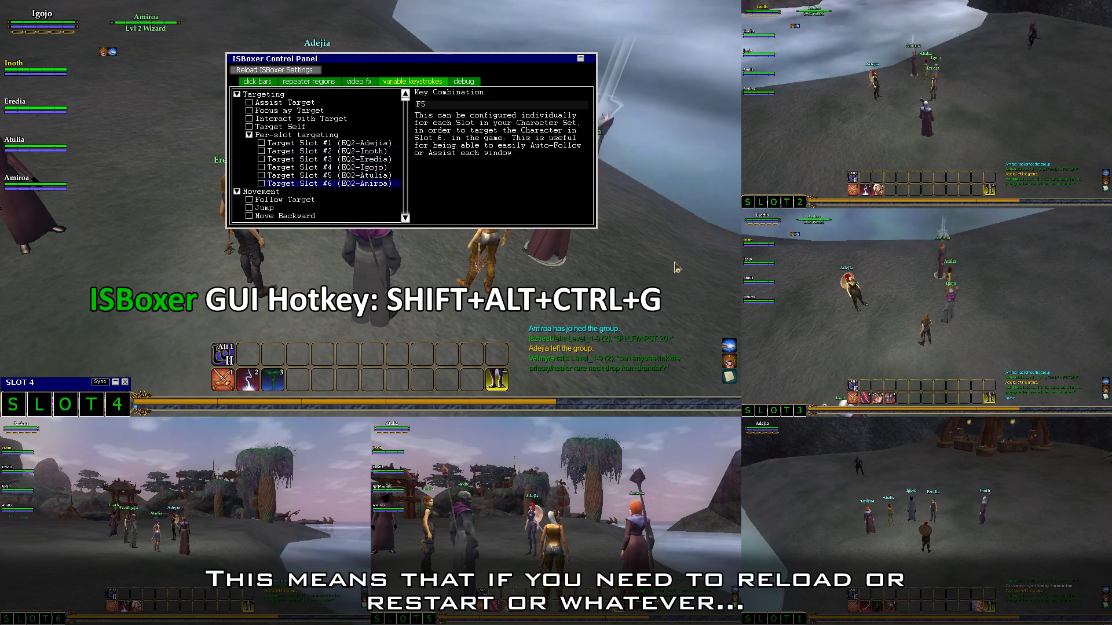
key("shift+alt+ctrl+g")
Swap to slot 5 and update its per-slot targeting variable keystrokes, with F4 for Target Slot #4 and F5 for Target Slot #6
key("ctrl+alt+5")
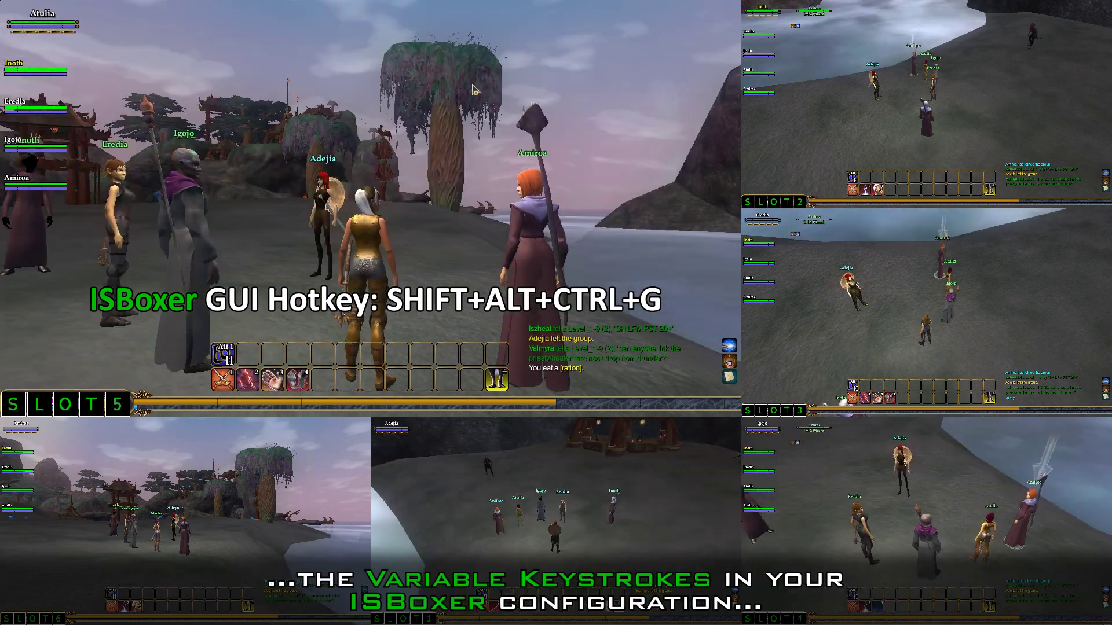
key("s")
key("shift+alt+ctrl+g")
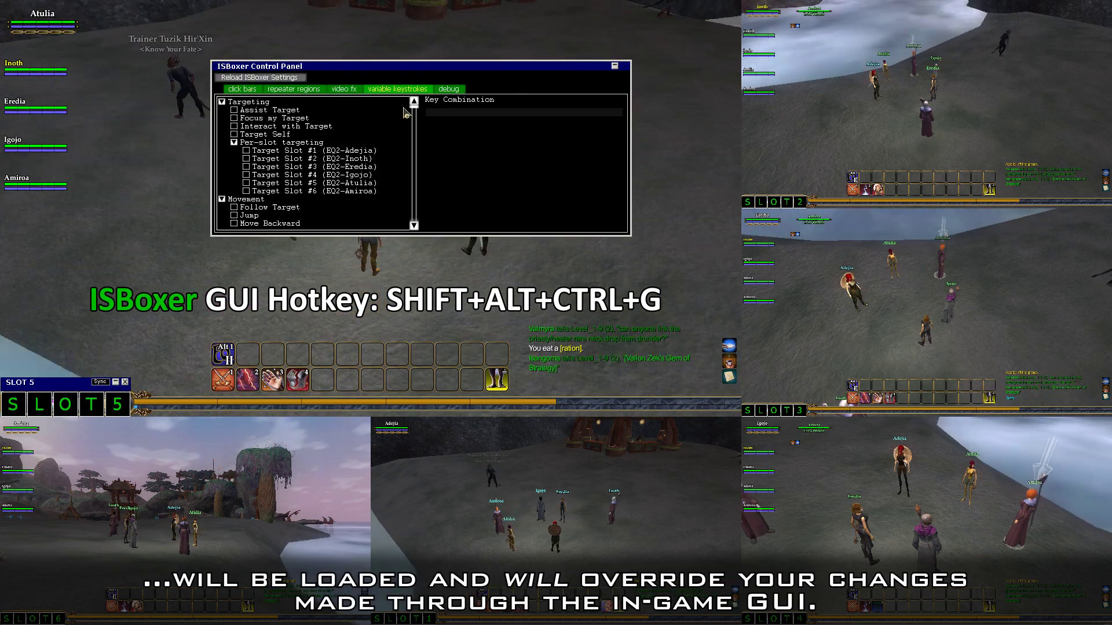
left_click(312, 158)
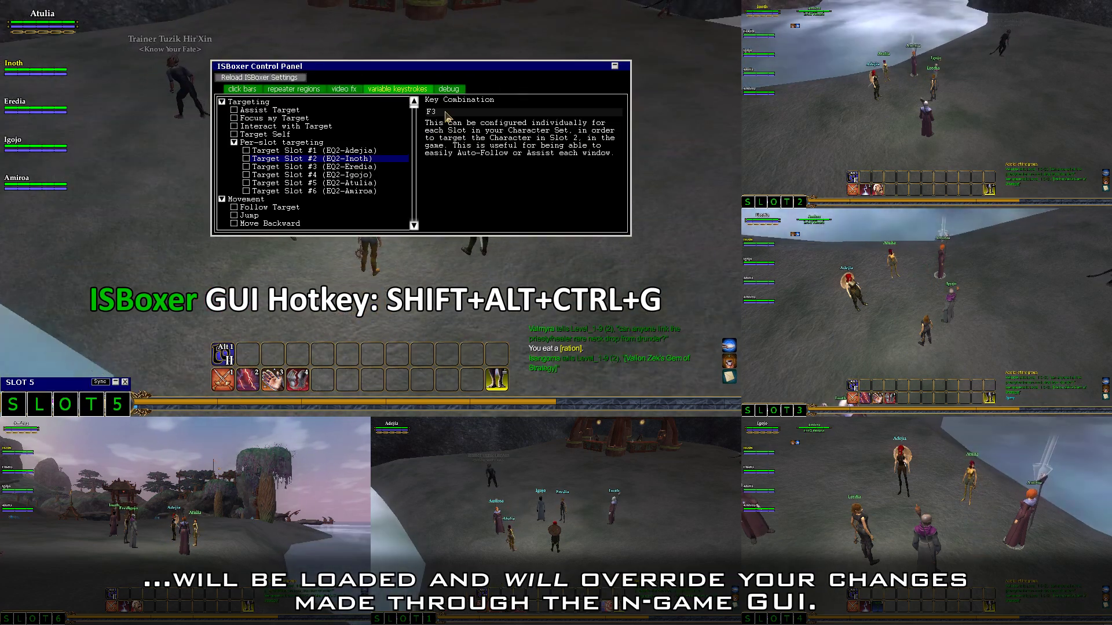
left_click(442, 112)
key("F3")
left_click(362, 175)
key("F4")
left_click(363, 191)
key("F5")
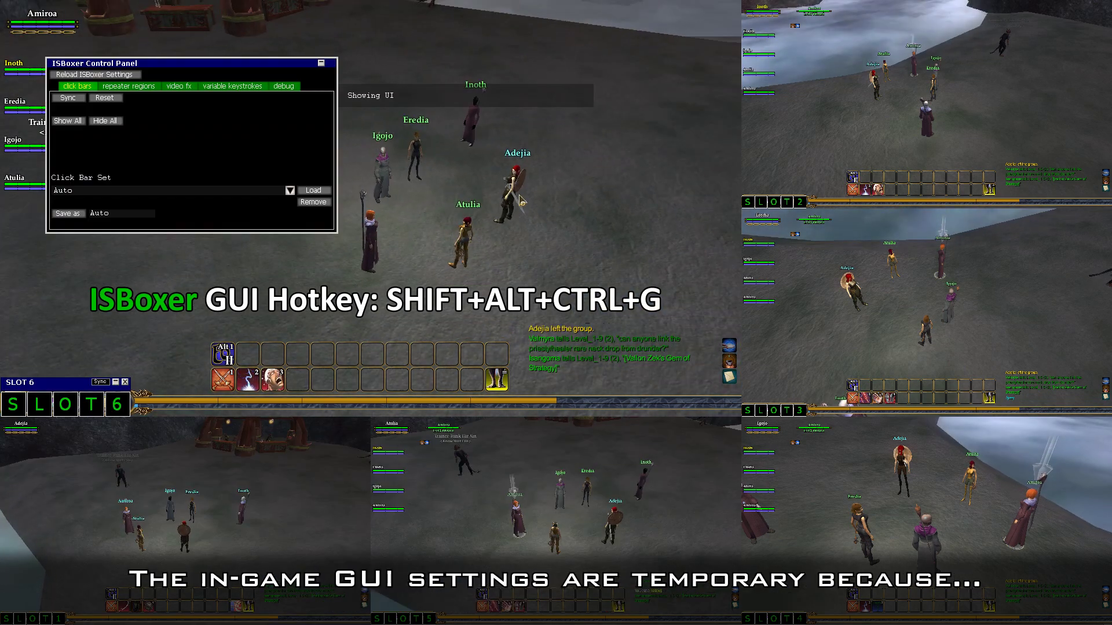
In slot 6's in-game ISBoxer variable keystrokes, update per-slot targeting from Target Slot #2 through Target Slot #6
left_click_drag(275, 63, 438, 60)
left_click_drag(497, 123, 598, 122)
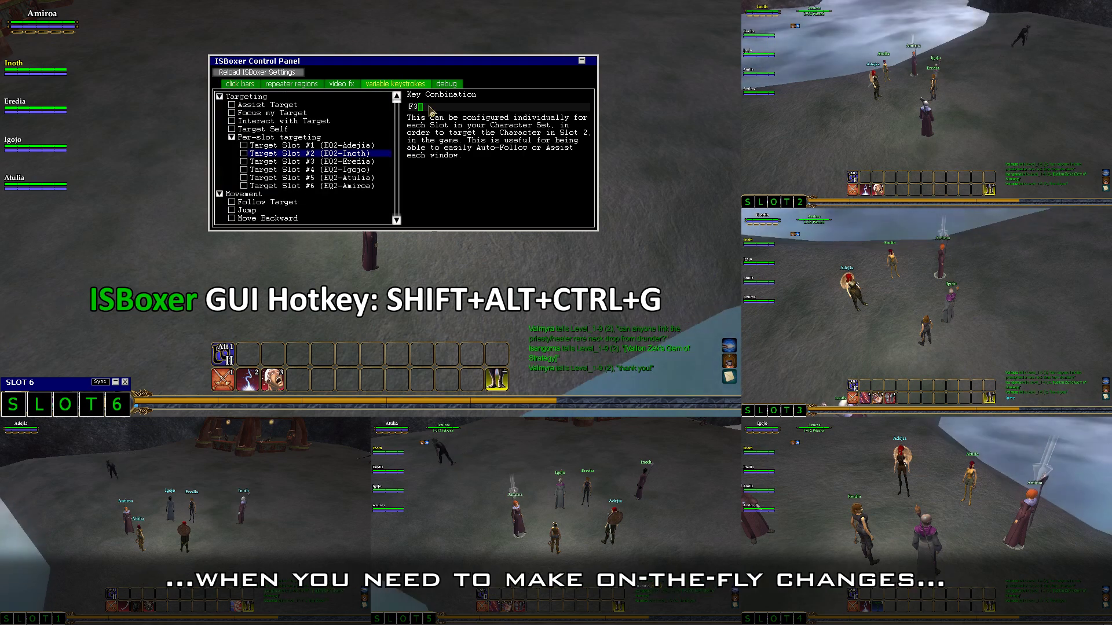
left_click(361, 186)
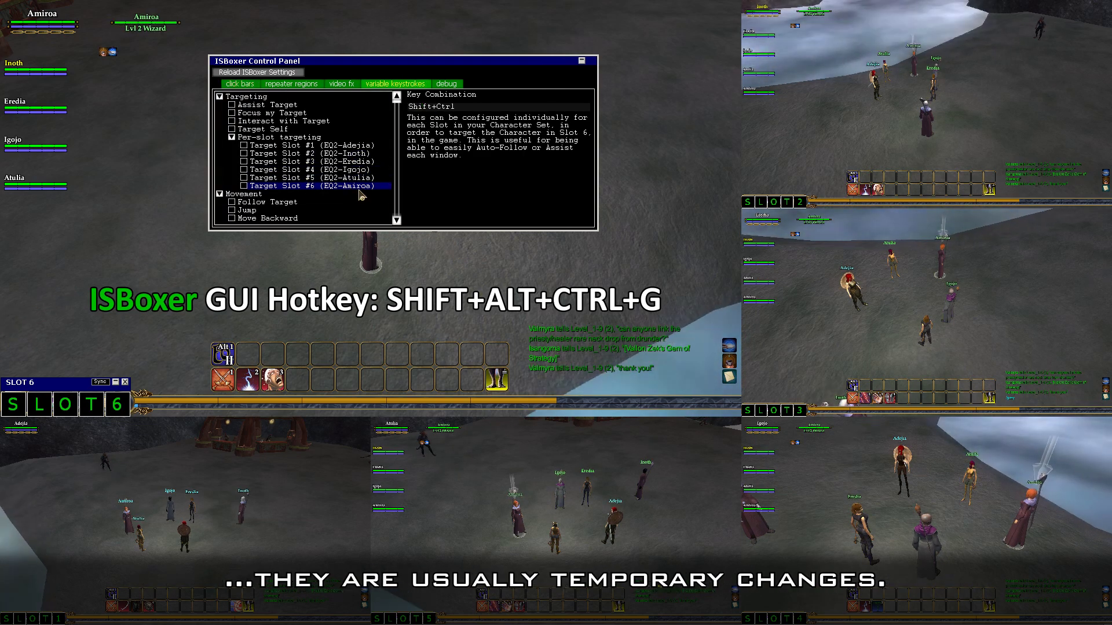
key("shift+alt+ctrl+g")
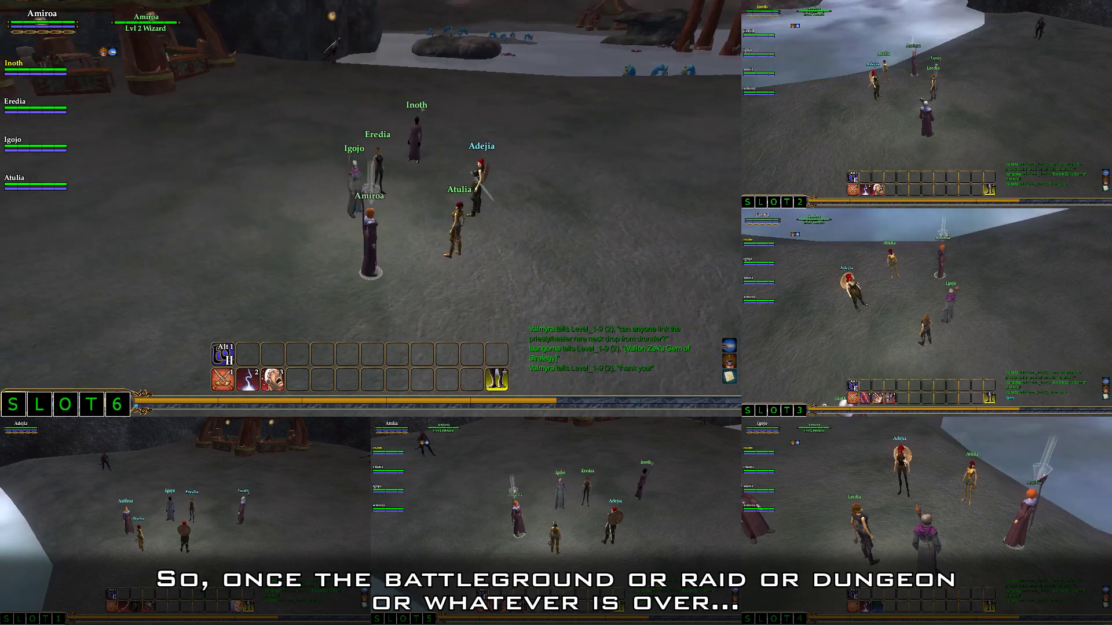
Test leaderless follow by swapping from slot 6 down to slot 2, moving characters and having the party follow the active one
key("=")
key("w")
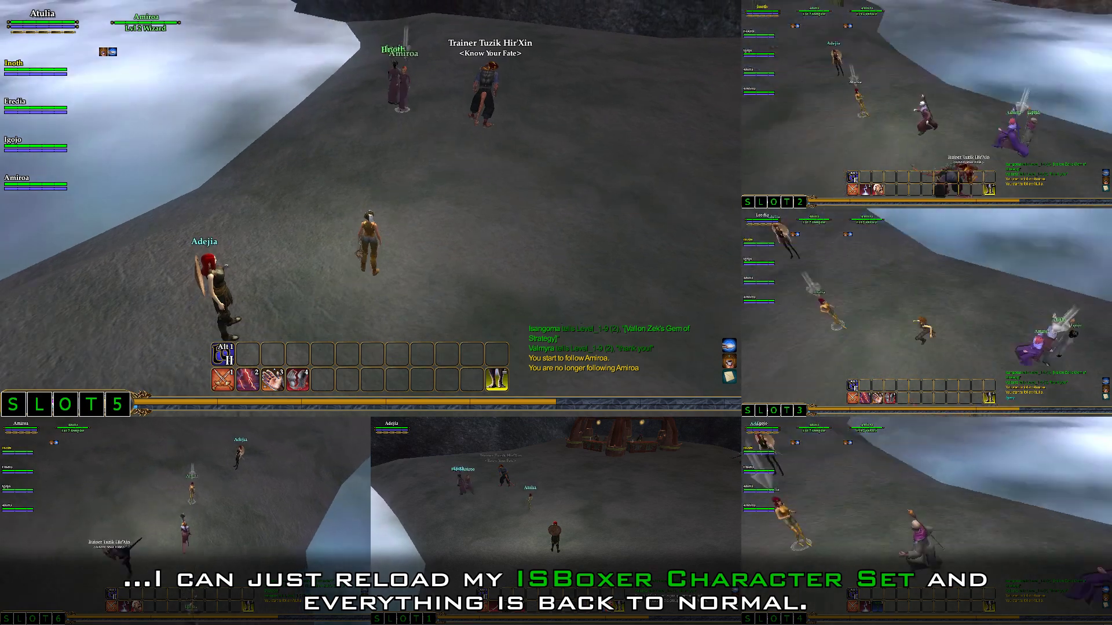
key("ctrl+alt+4")
key("=")
scroll(500, 186, "down", 3)
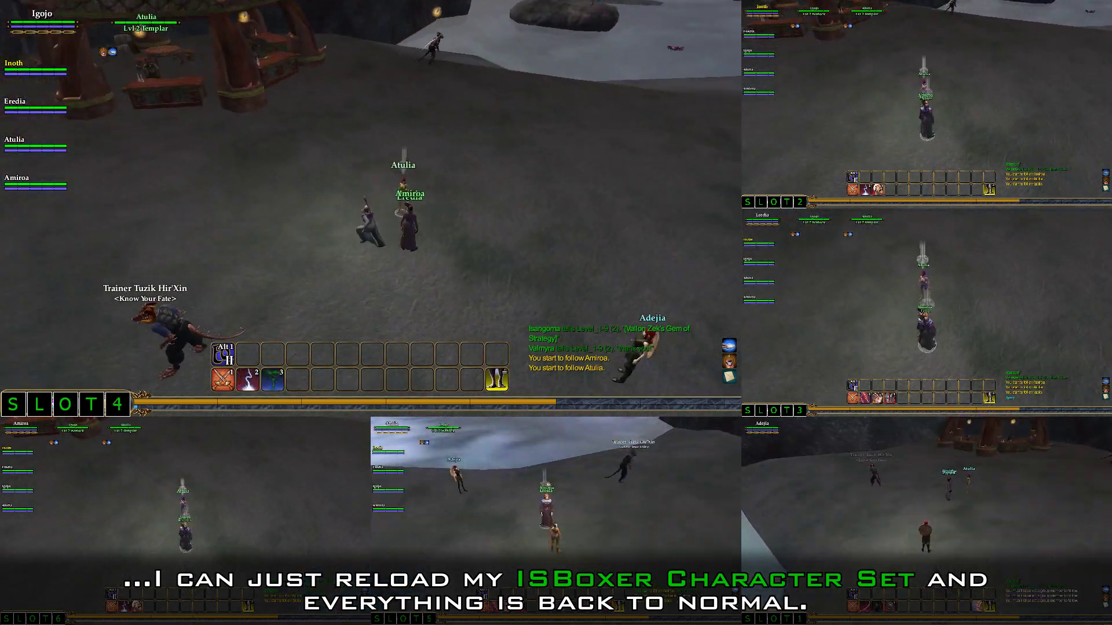
key("ctrl+alt+3")
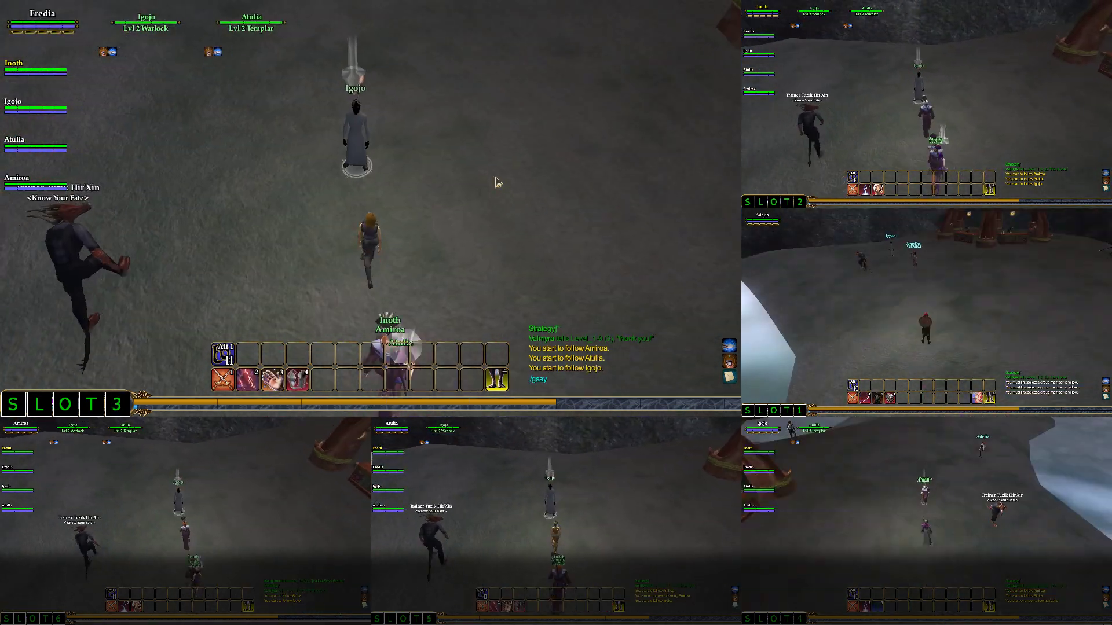
scroll(496, 177, "down", 3)
key("s")
key("=")
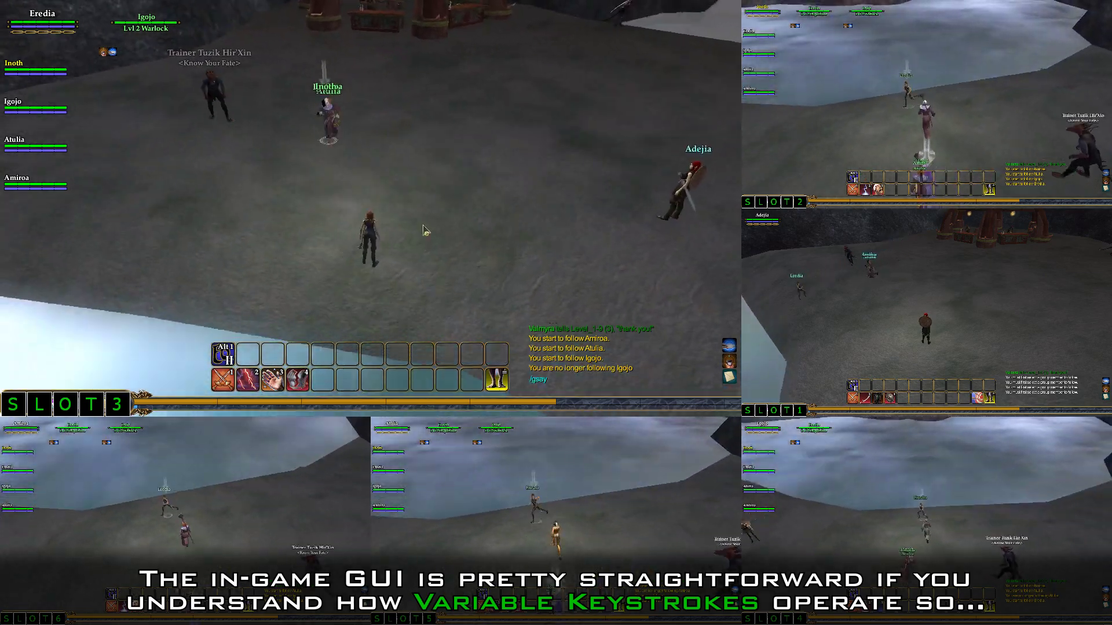
key("ctrl+alt+2")
key("w")
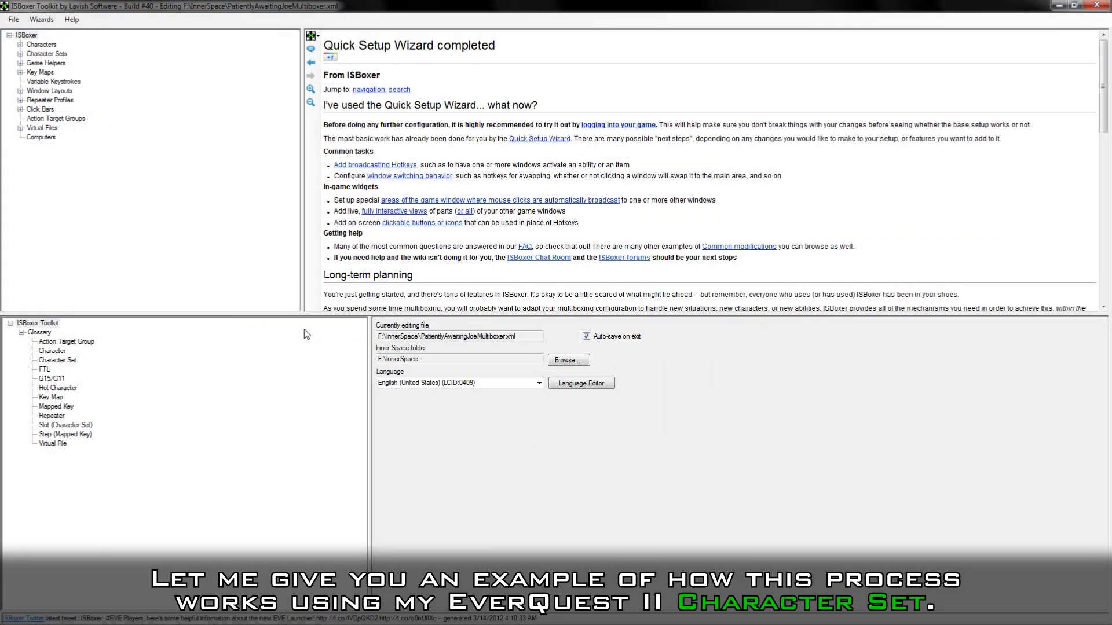
Switch to ISBoxer Toolkit and export the whole configuration to Inner Space
left_click(13, 19)
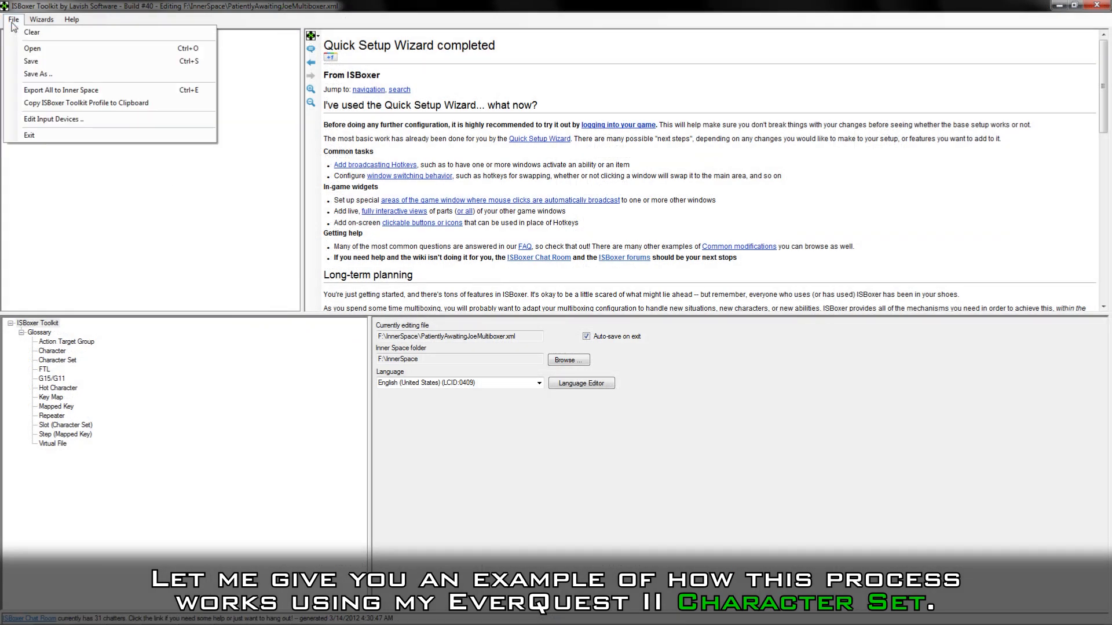
left_click(153, 94)
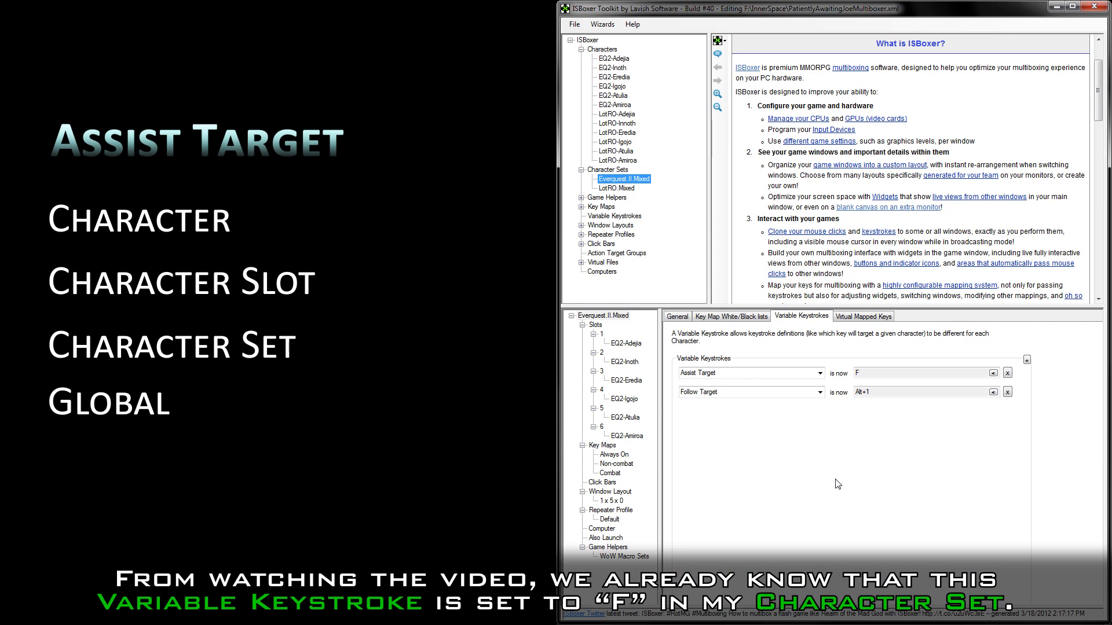
Add an Assist Target variable keystroke set to G to slot 1 of the Everquest.II.Mixed character set
left_click(602, 334)
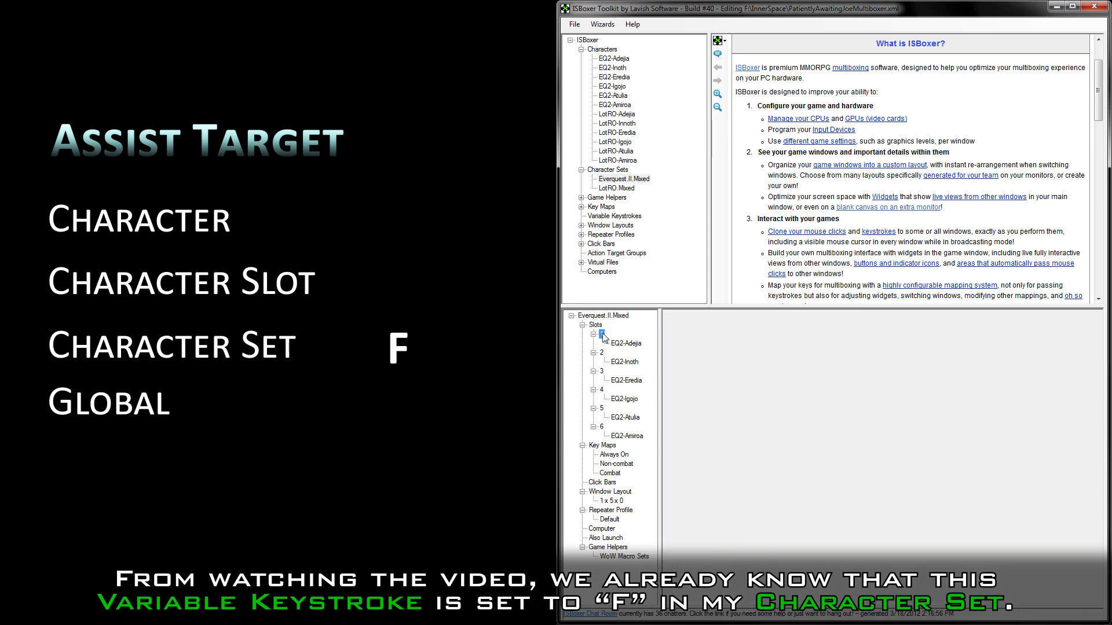
left_click(1094, 360)
left_click(853, 487)
left_click(699, 350)
left_click(1060, 488)
key("g")
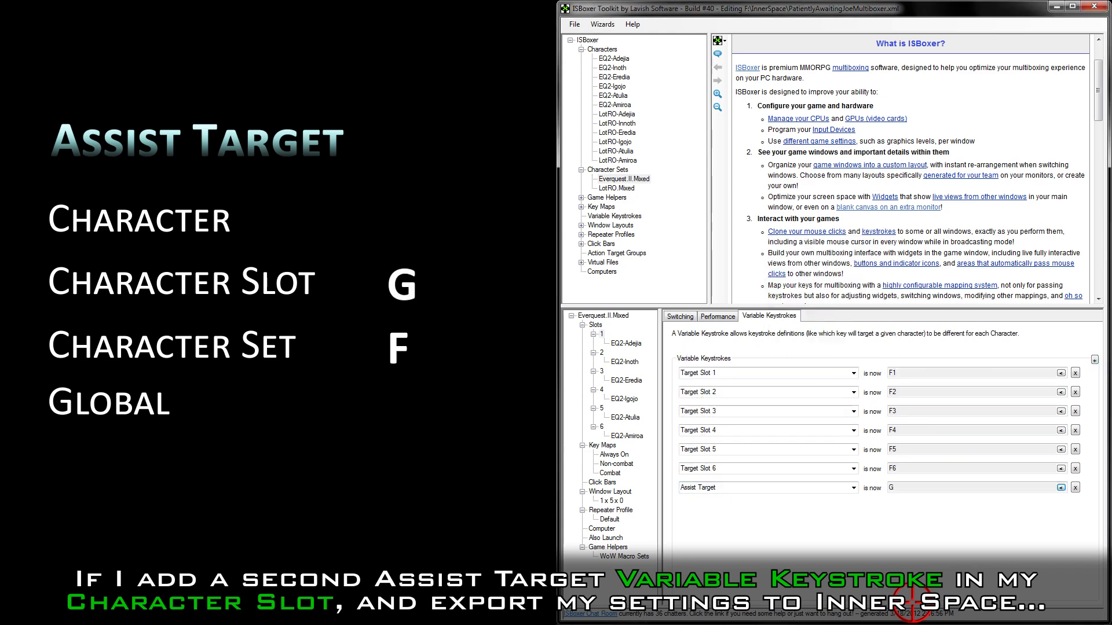
Export the configuration containing slot 1's new Assist Target keystroke to Inner Space
left_click(587, 40)
left_click(575, 24)
left_click(666, 99)
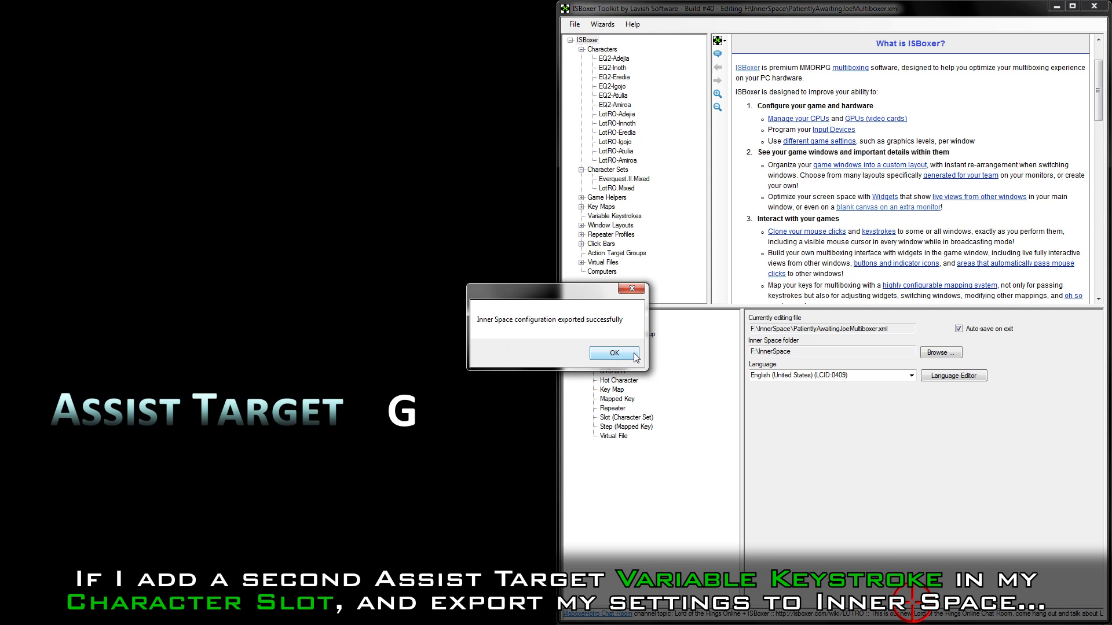
left_click(635, 357)
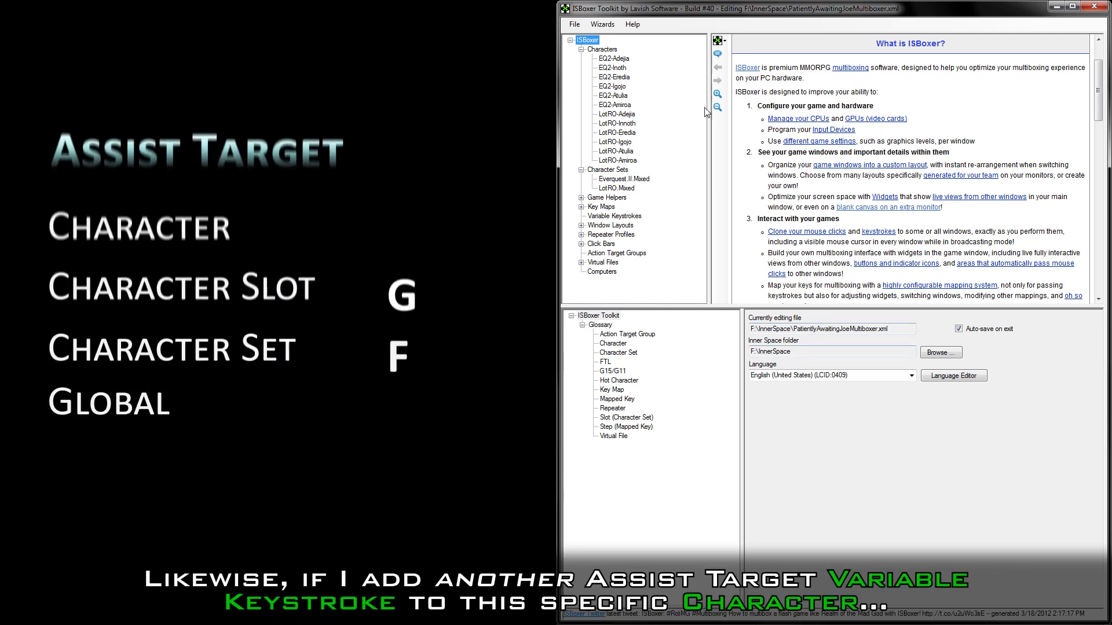
Add an Assist Target variable keystroke set to H to the EQ2-Adejia character
left_click(614, 59)
left_click(827, 373)
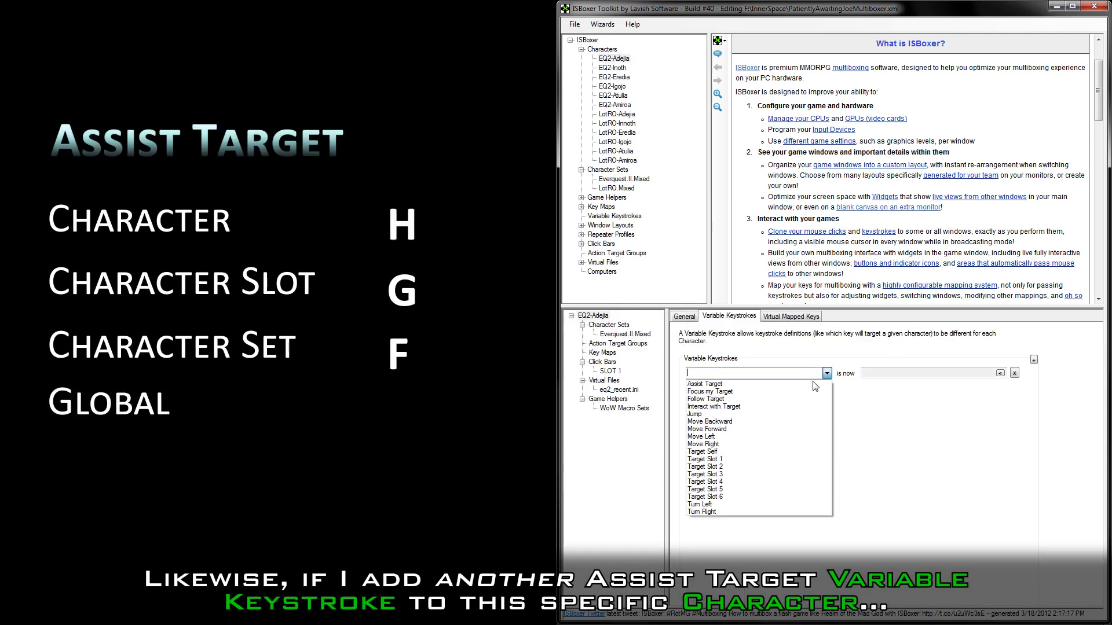
left_click(817, 387)
left_click(1000, 373)
left_click(845, 372)
Export the configuration with the character-level Assist Target keystroke to Inner Space
left_click(588, 39)
right_click(587, 40)
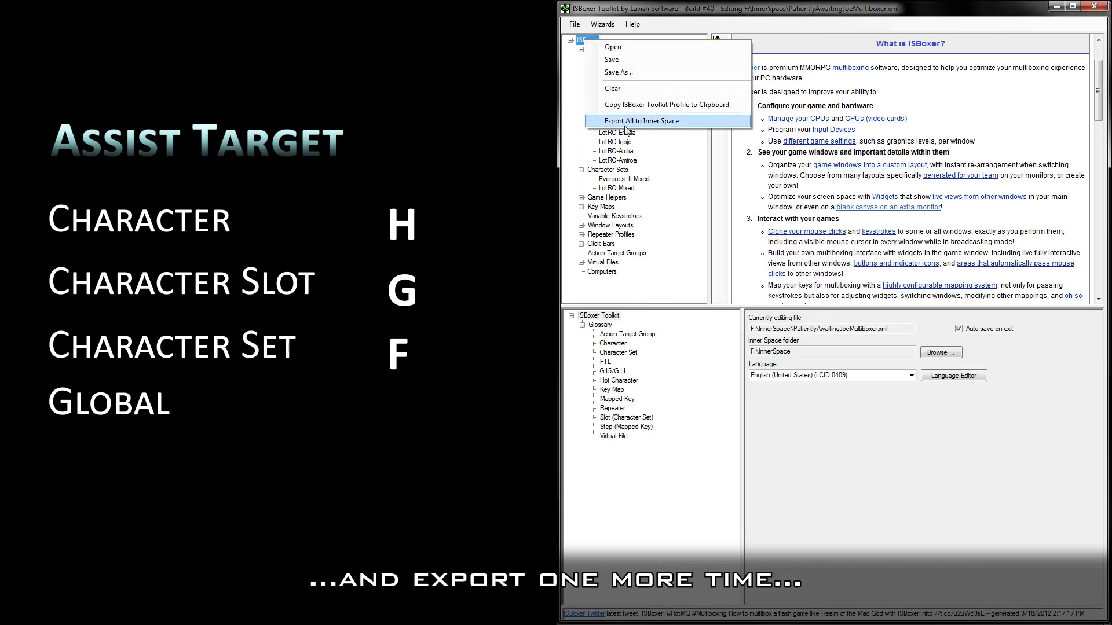
left_click(624, 121)
left_click(618, 351)
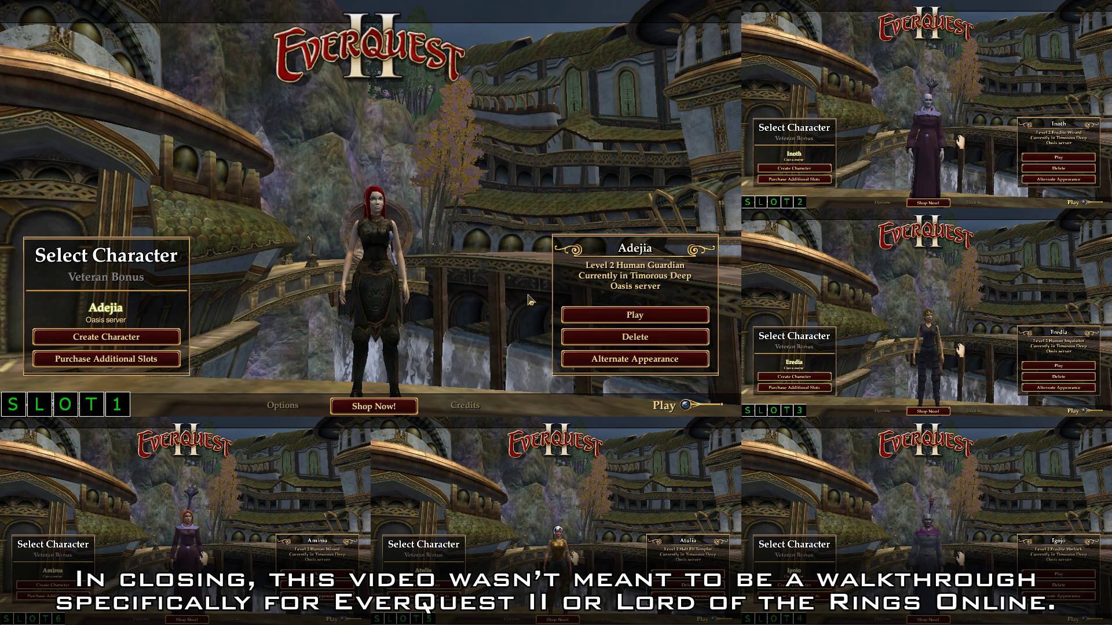
Switch to EverQuest II, enter the game from character selection, attack a Haoaeran poacher with ability 2 and have the party follow slot 1
left_click(635, 316)
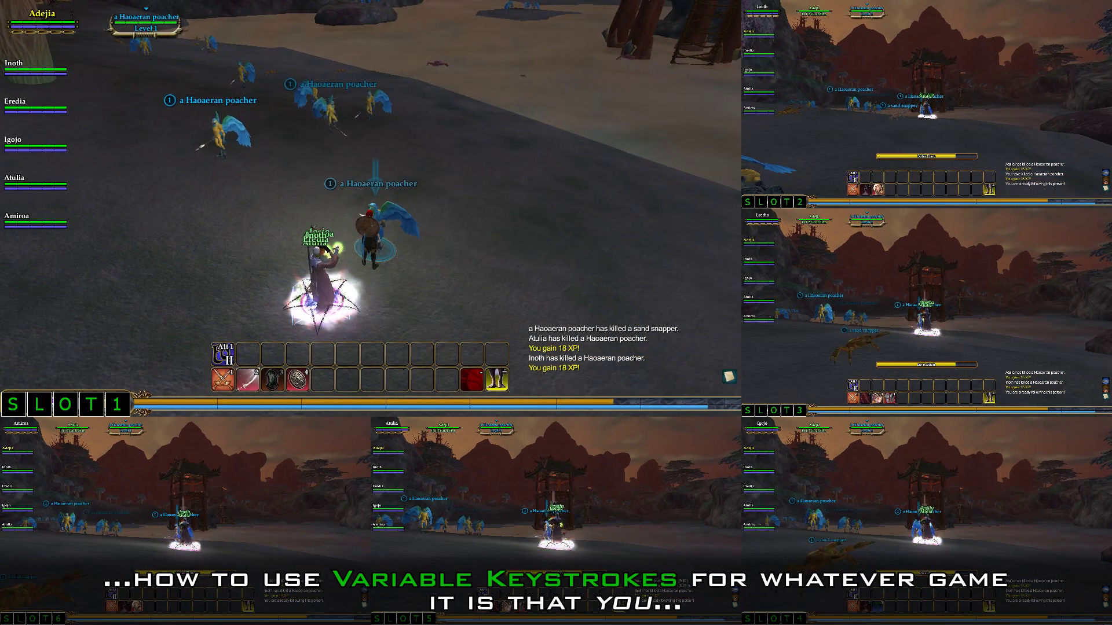
key("2")
key("w")
key("=")
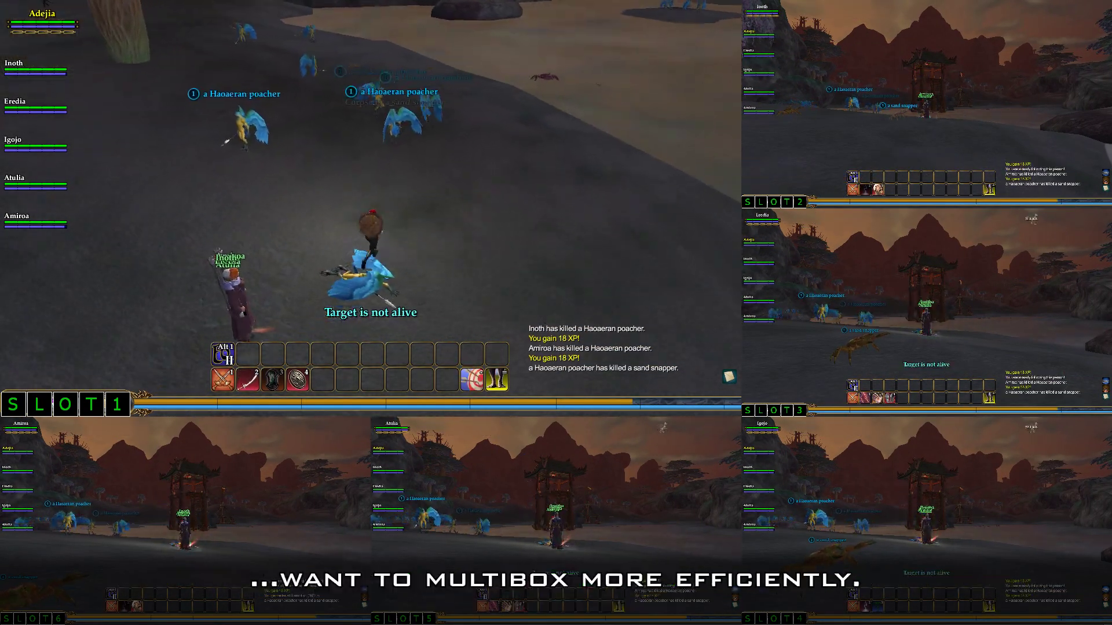
Target the next Haoaeran poacher ahead of slot 1's character and attack it with the whole party using ability 2
left_click(336, 196)
key("a")
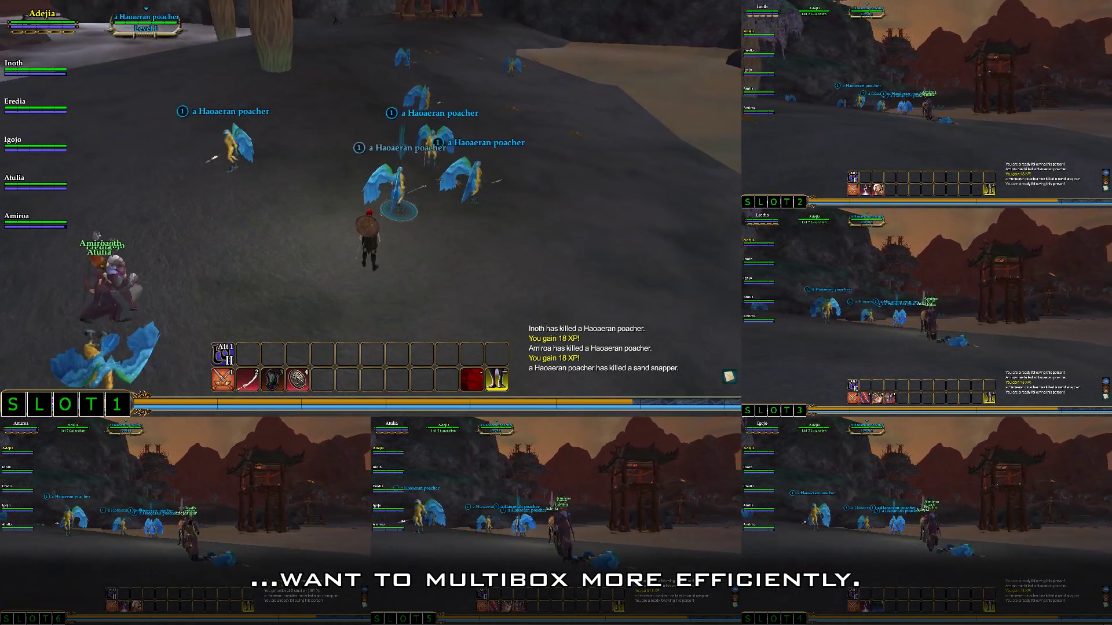
key("2")
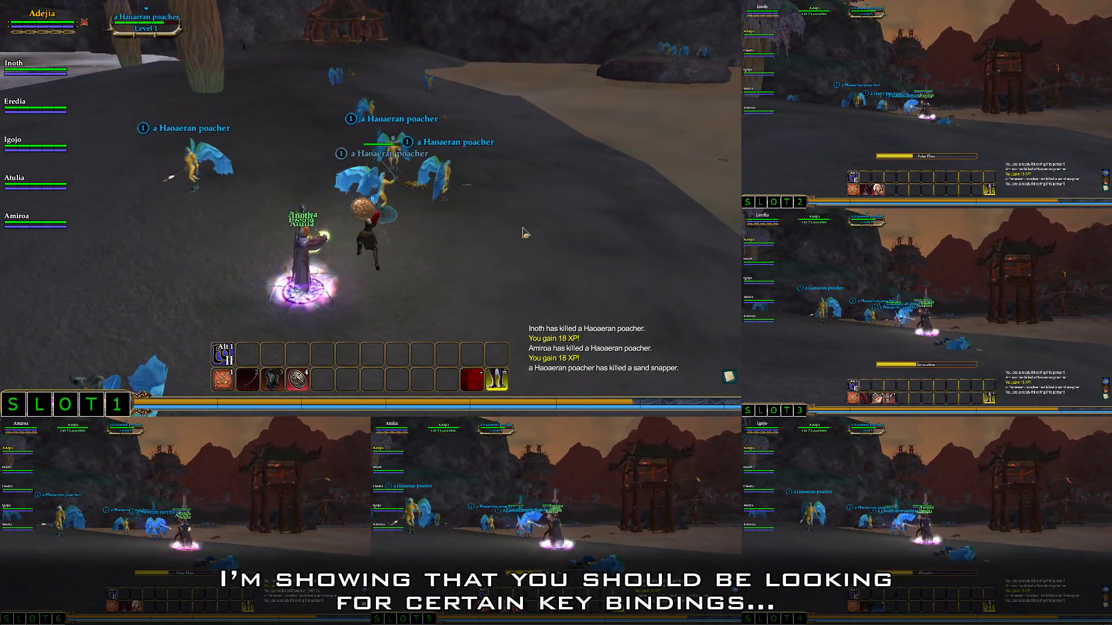
left_click_drag(508, 251, 409, 180)
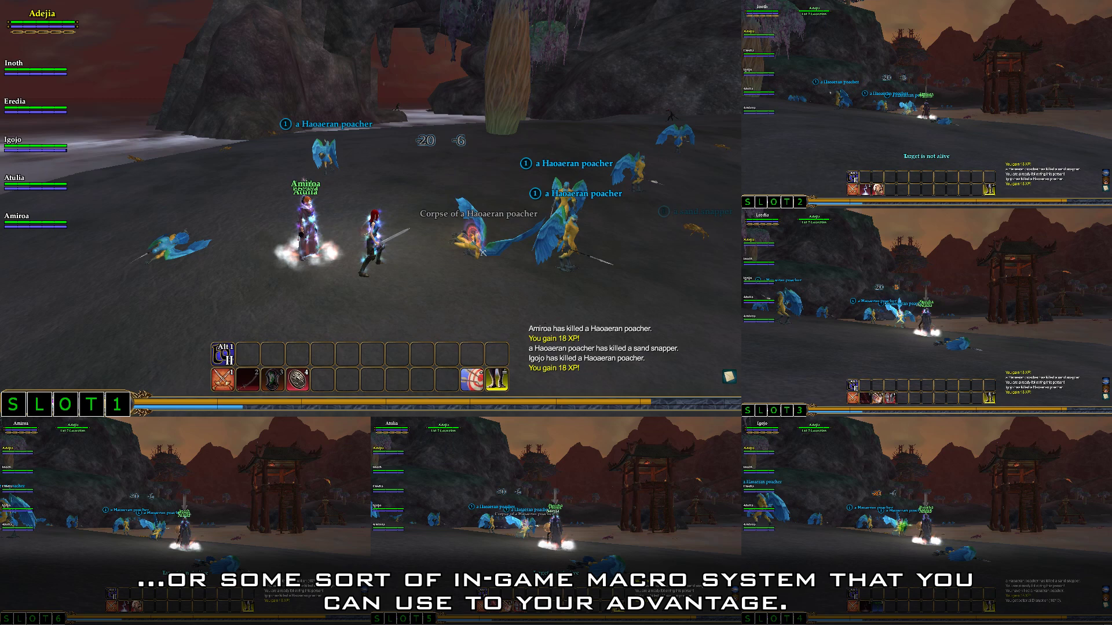
Clear the current target, select the lone Haoaeran poacher behind the party and attack it with ability 2
key("Tab")
key("Escape")
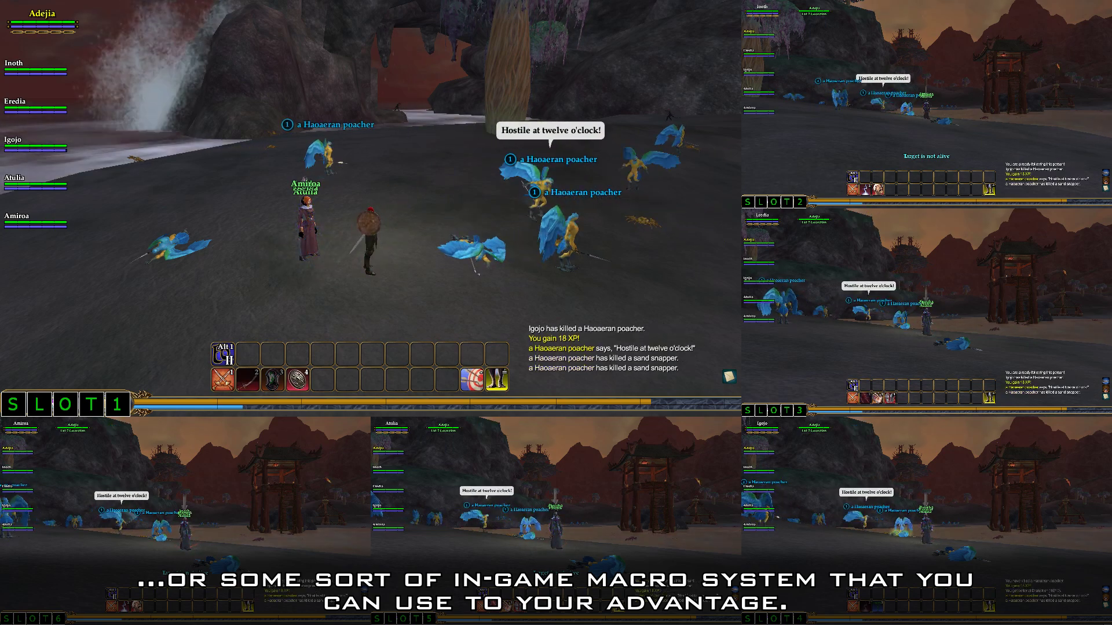
left_click_drag(407, 174, 378, 164)
key("Tab")
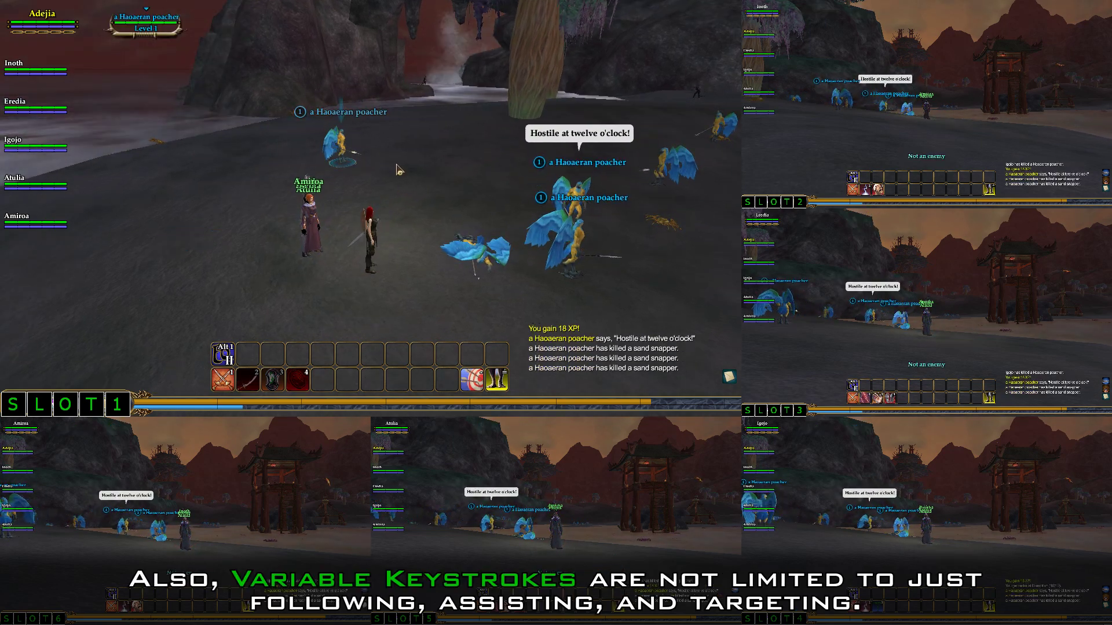
key("2")
left_click_drag(419, 186, 506, 178)
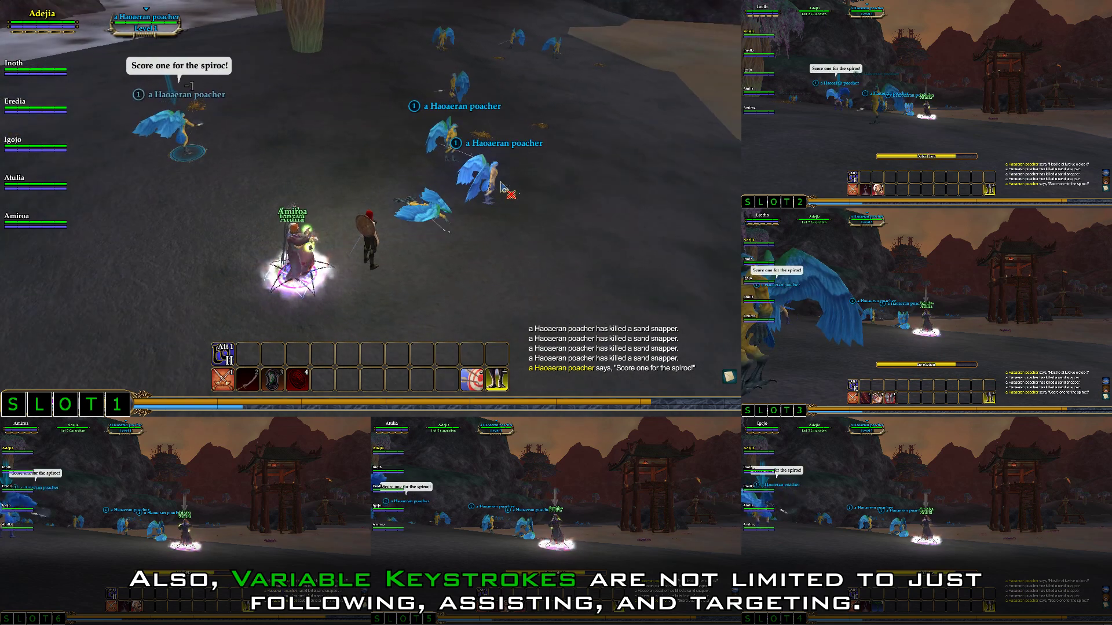
Target the remaining nearby Haoaeran poachers one after another and attack each with ability 2 from slot 1
left_click(507, 178)
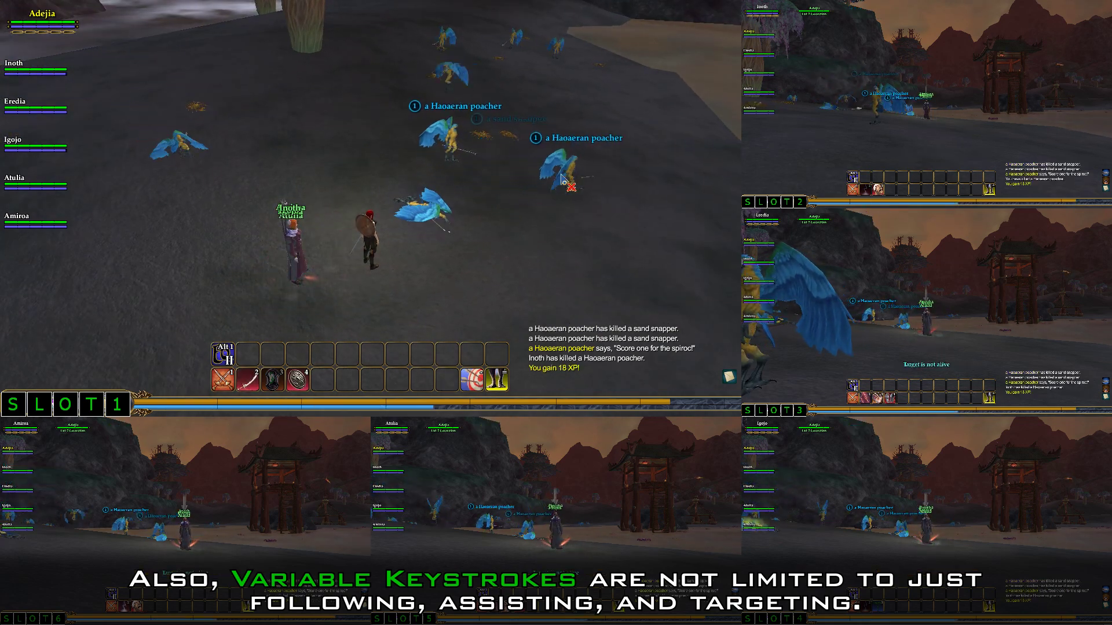
key("2")
key("2")
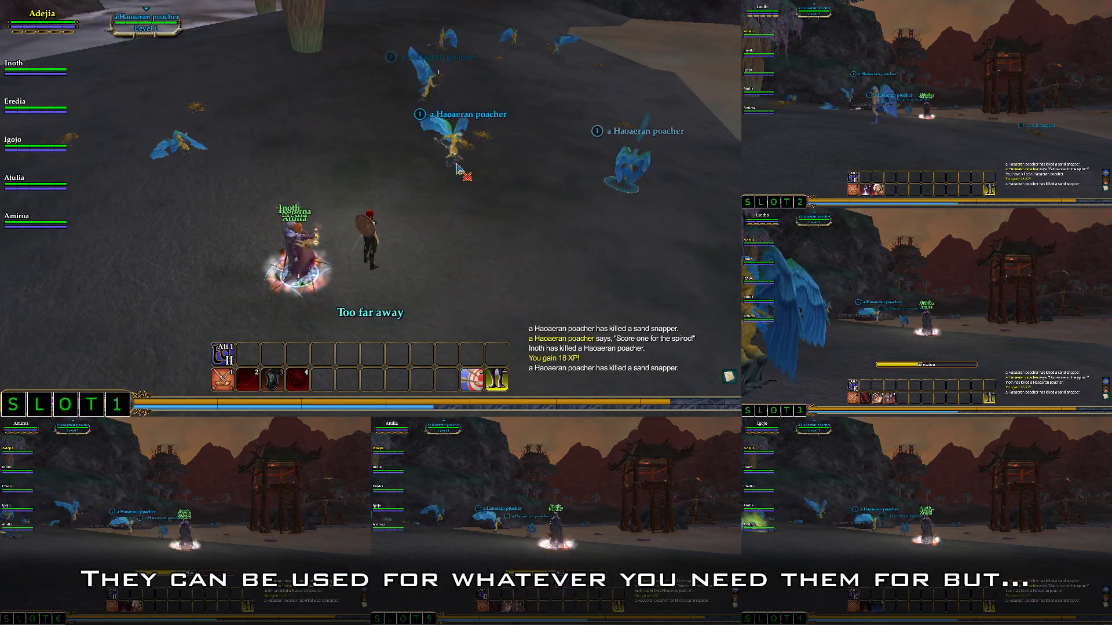
left_click(455, 145)
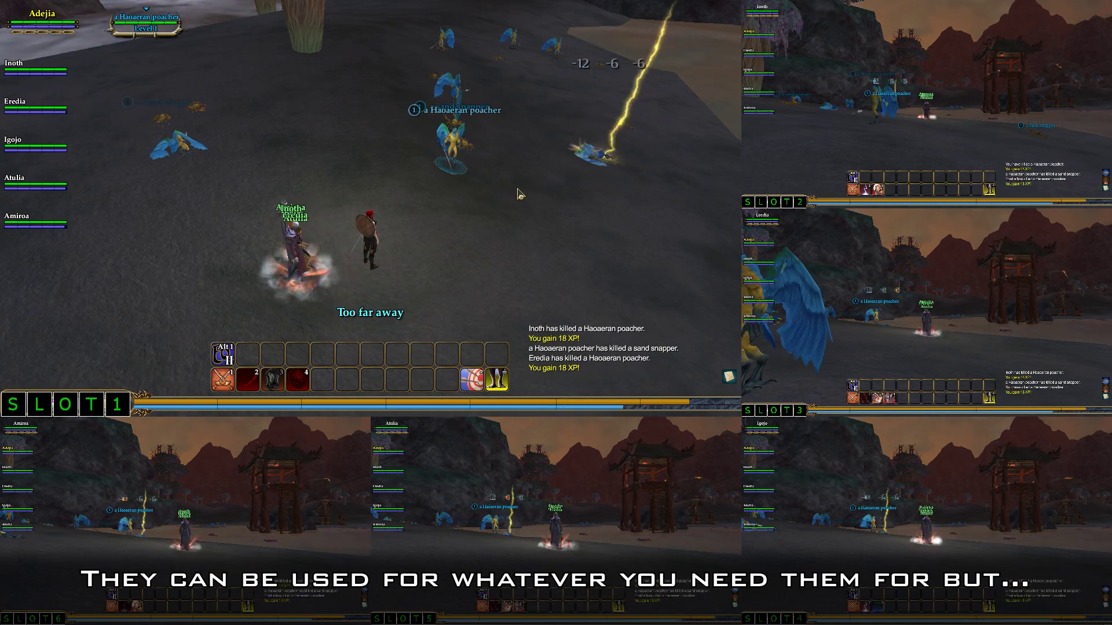
key("2")
key("2")
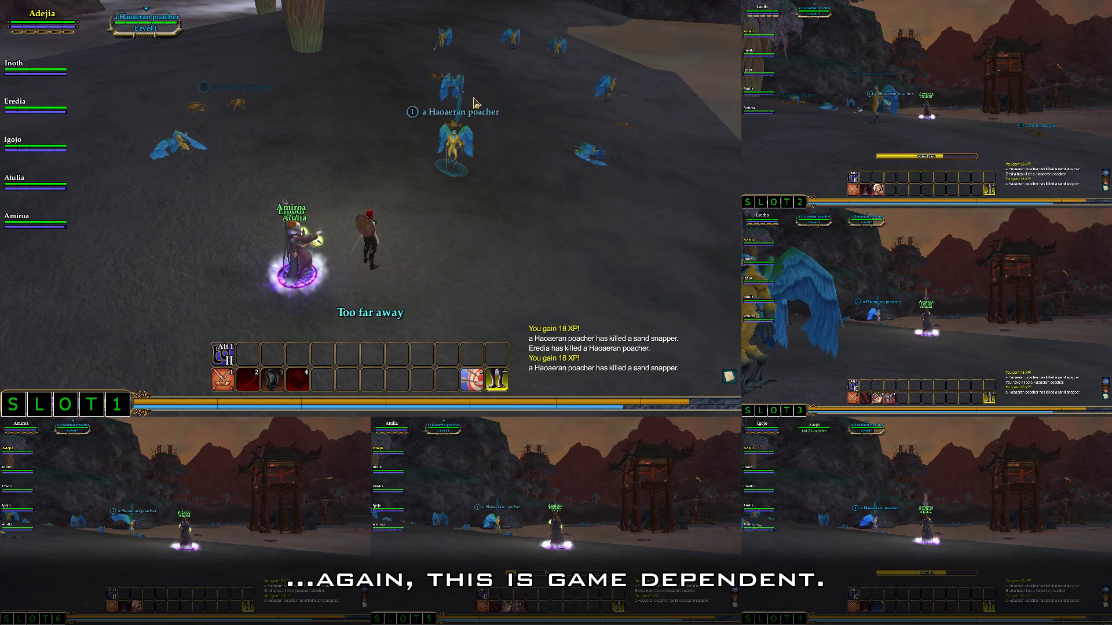
left_click(454, 90)
left_click_drag(454, 90, 515, 38)
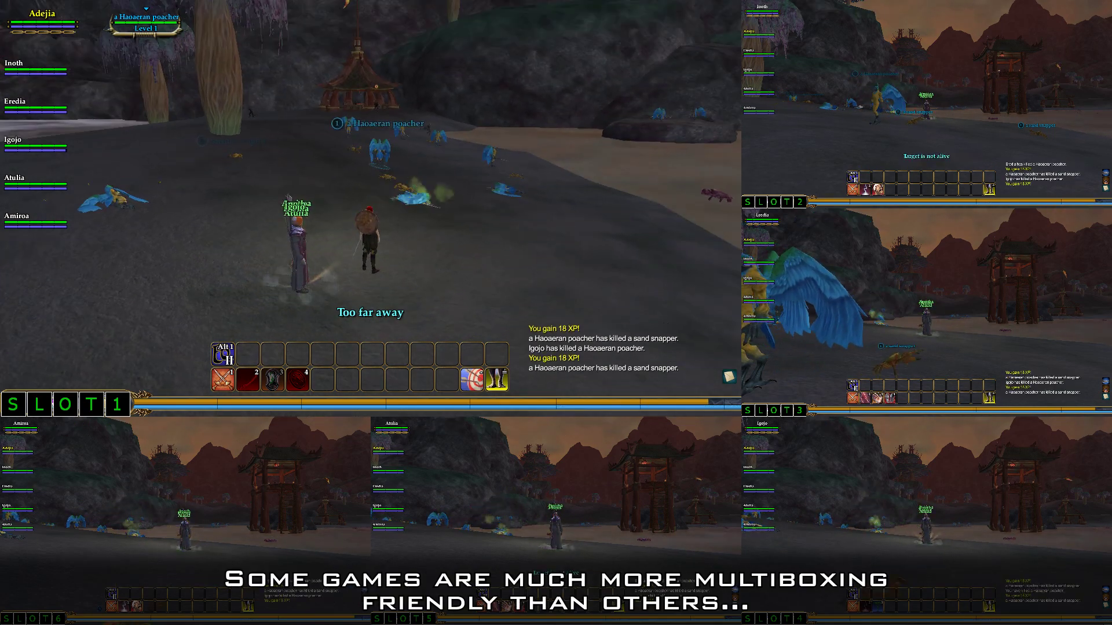
key("2")
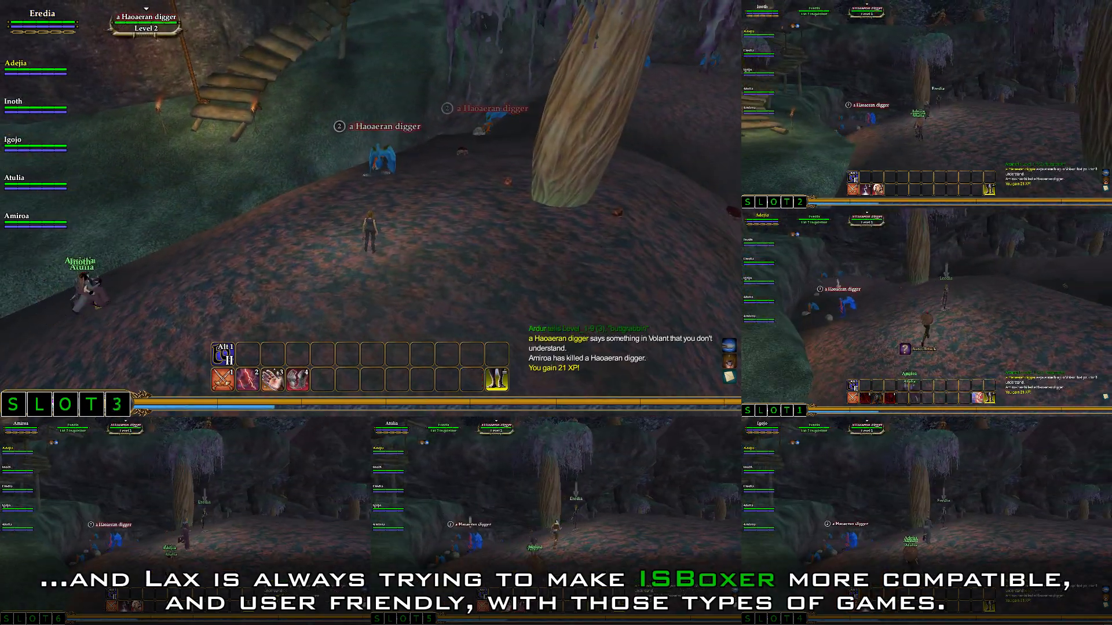
With slot 3 as the active window, attack the targeted Haoaeran digger with the party using ability 3
key("3")
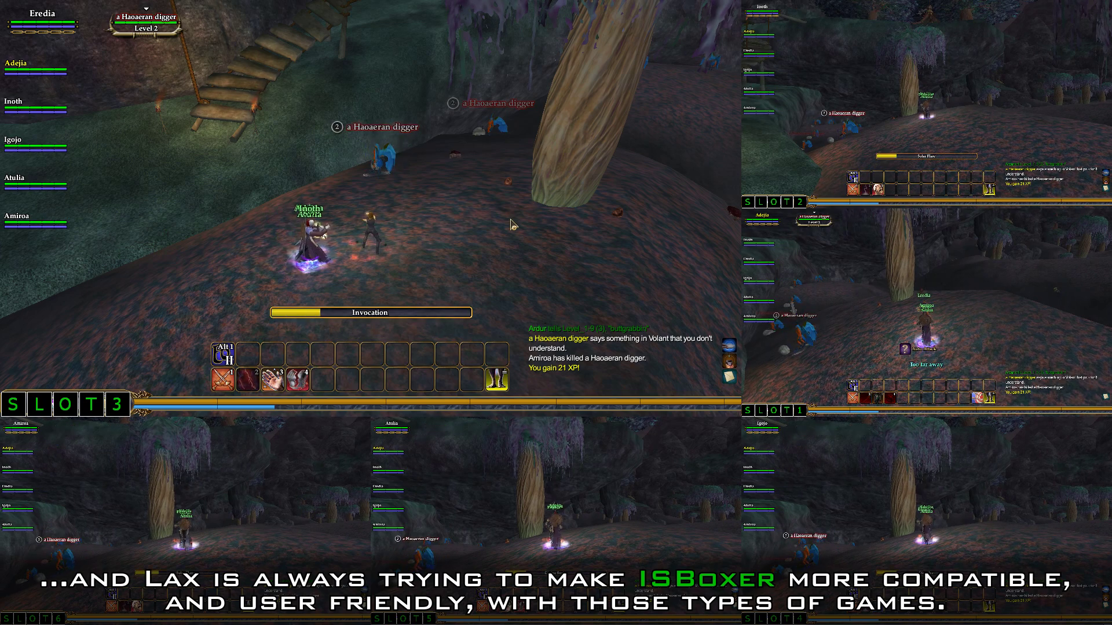